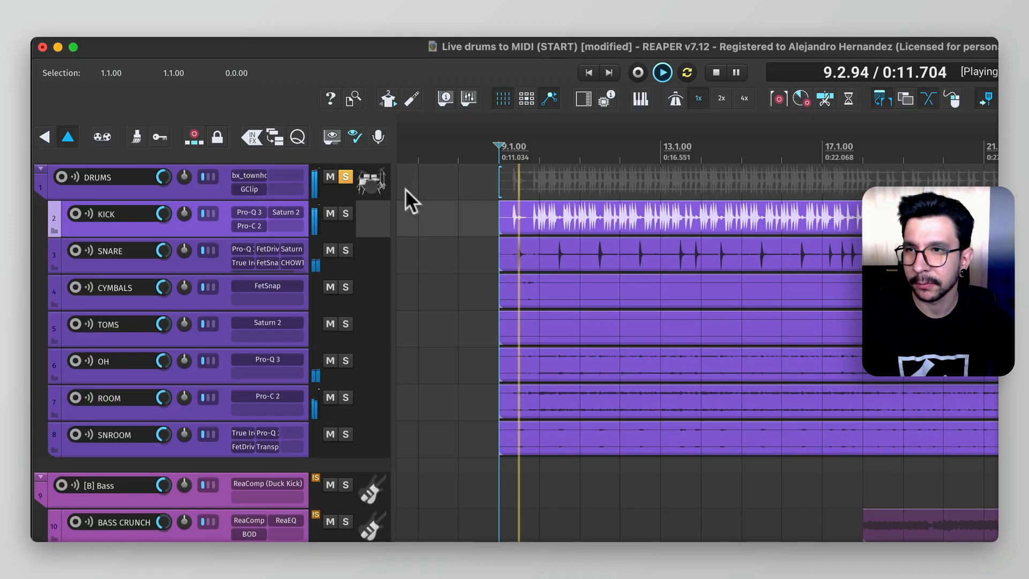
Step: Listen to the soloed drums, then unsolo DRUMS and play the full mix from measure 9
scroll(455, 215, up, 2)
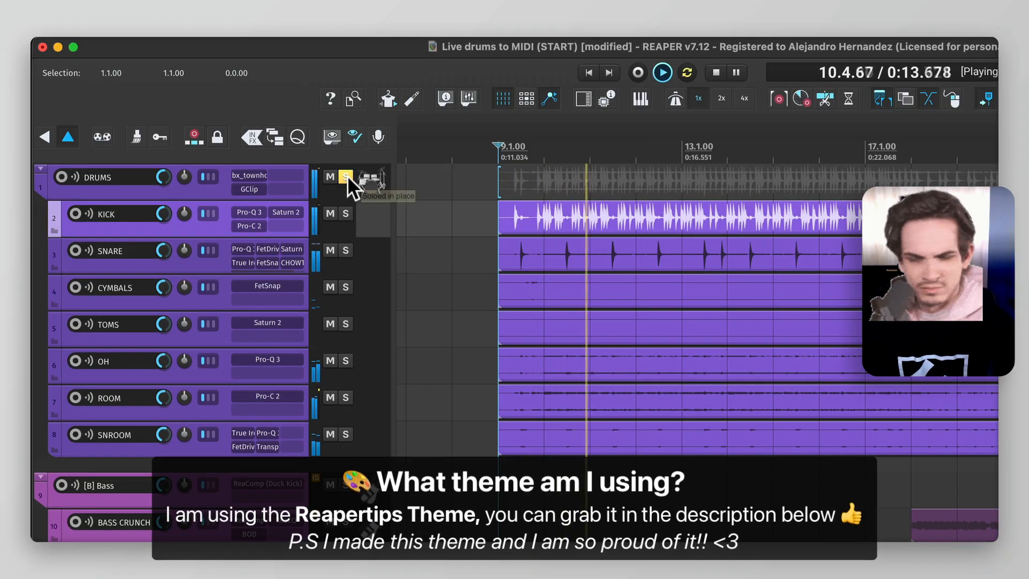
key(space)
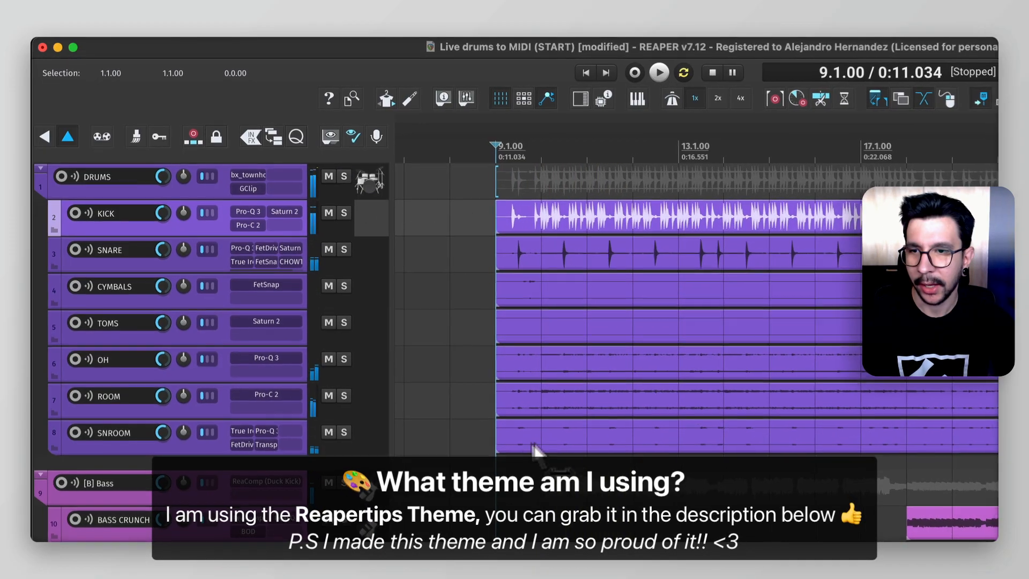
key(space)
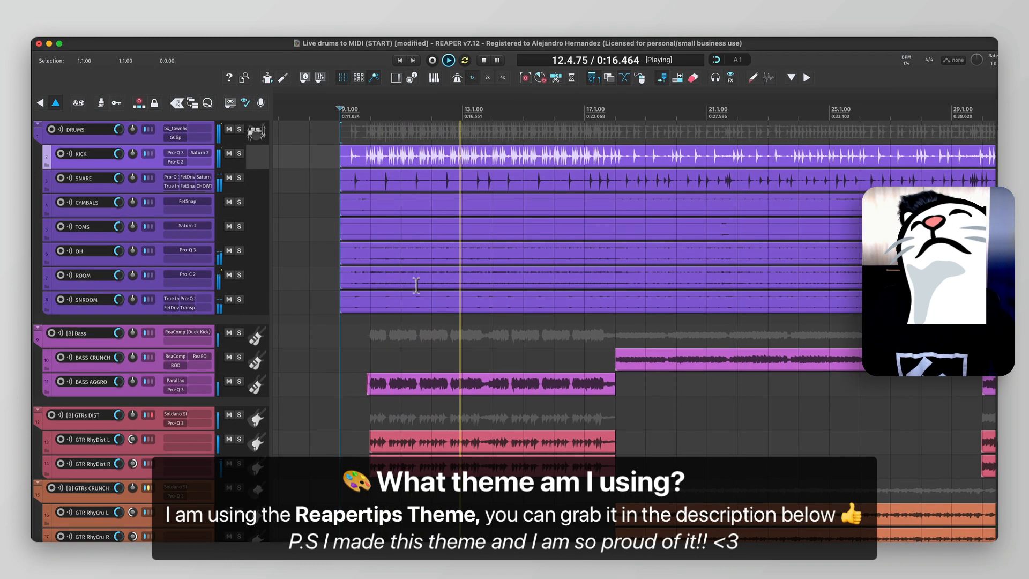
key(space)
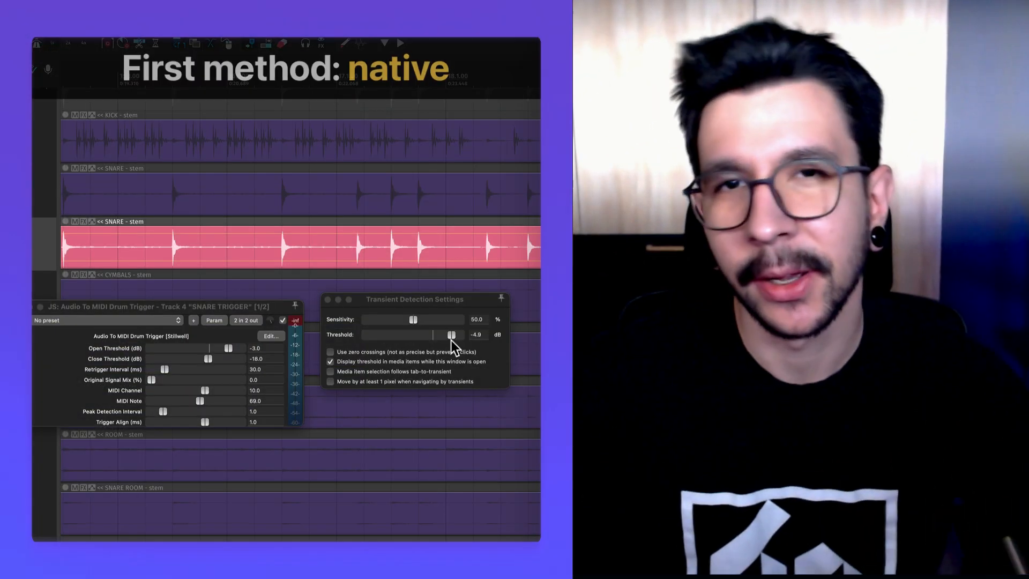
drag(452, 340, 448, 334)
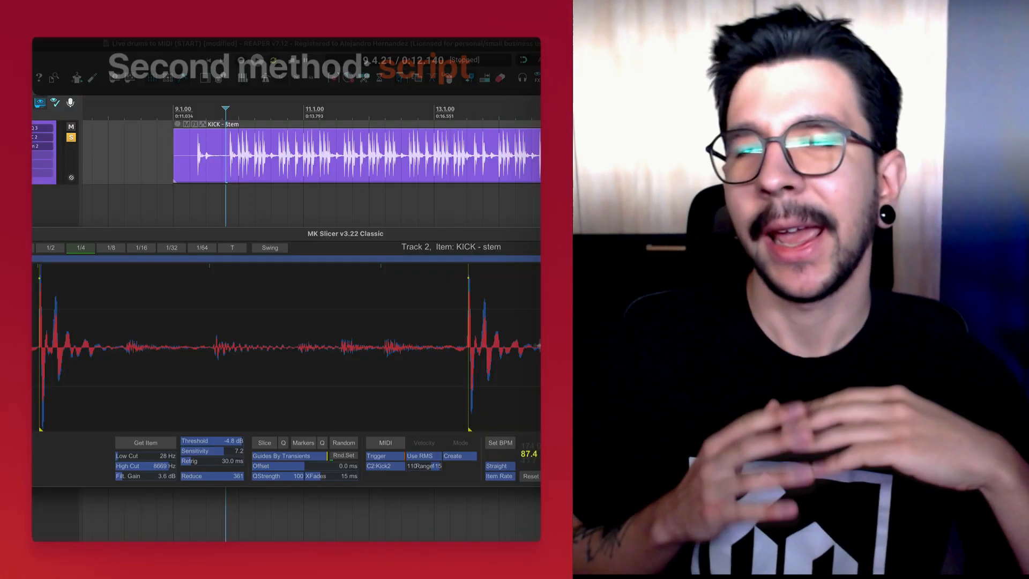
scroll(317, 351, up, 6)
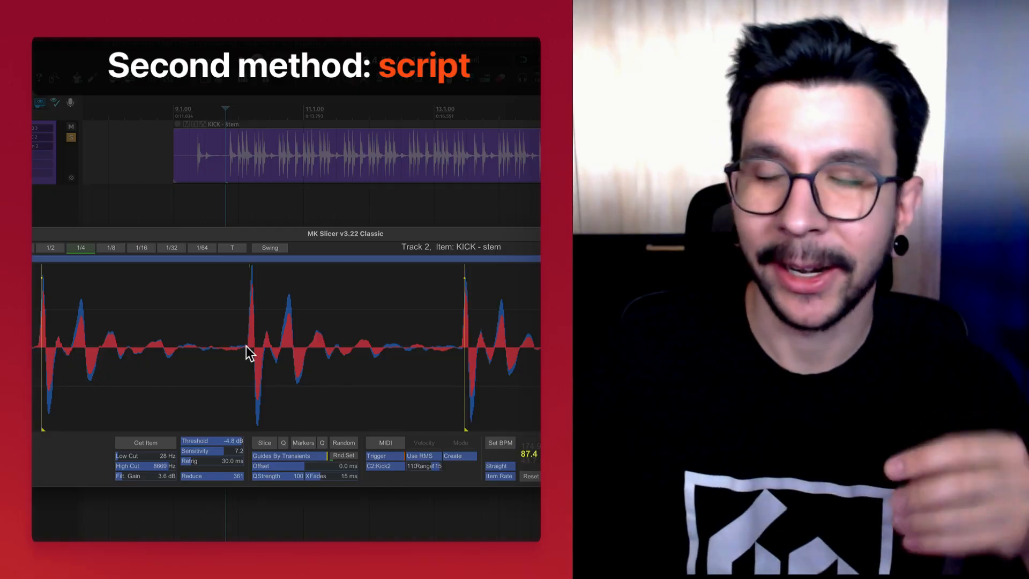
click(248, 346)
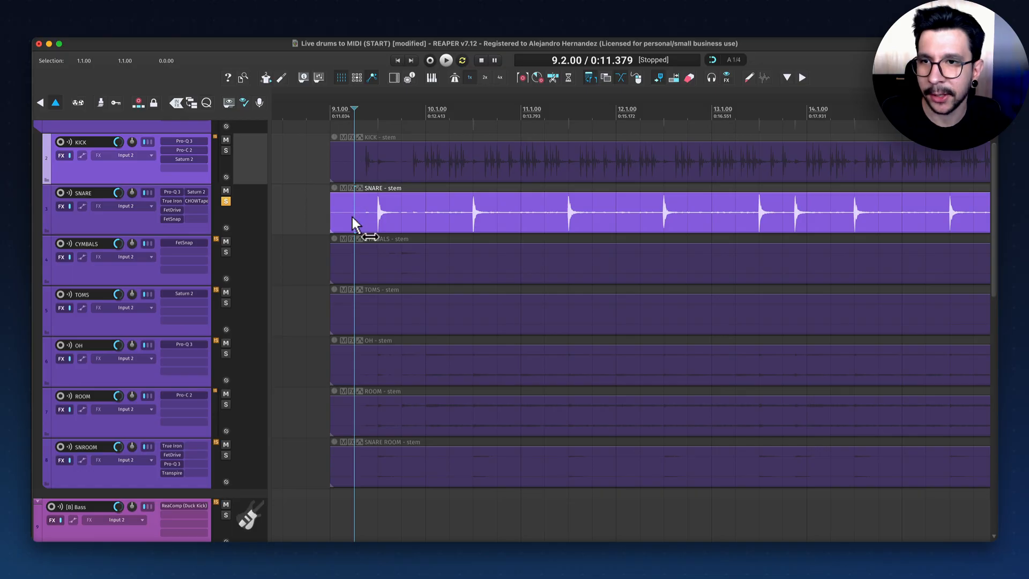
Step: Listen to the soloed SNARE track from 9.2.00 and stop the playback
key(space)
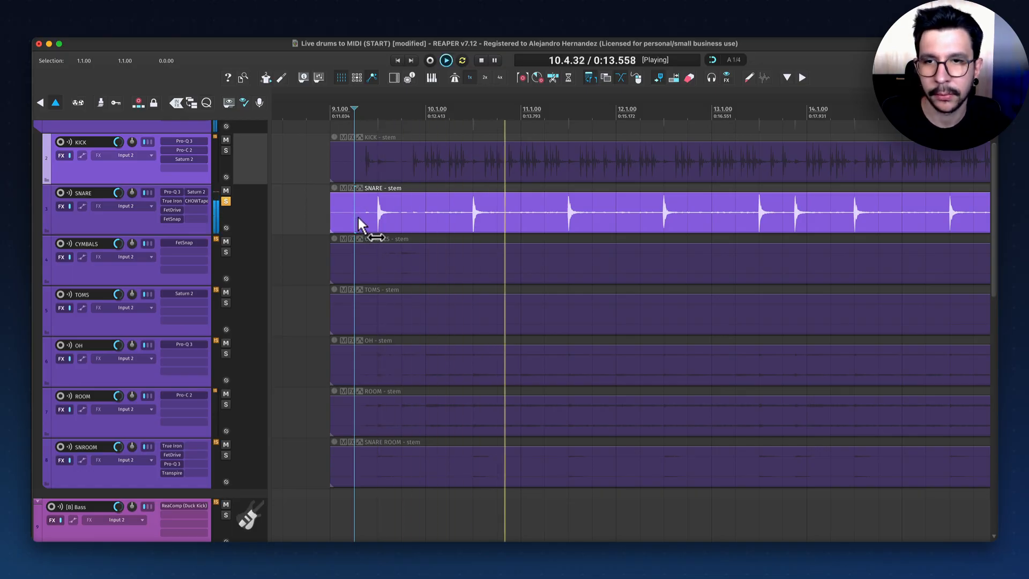
key(space)
Step: Duplicate the SNARE track
click(250, 212)
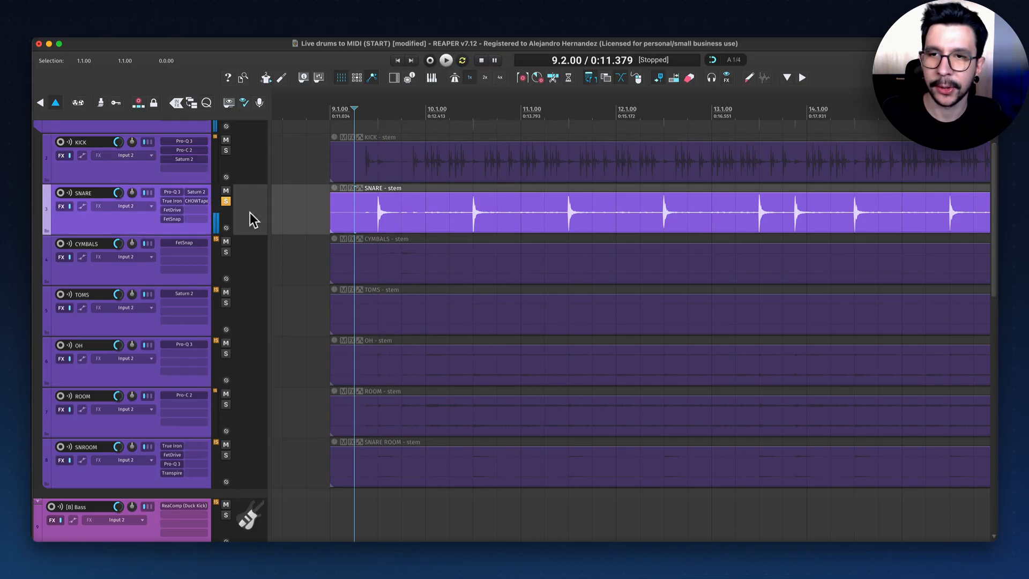
scroll(320, 199, down, 1)
scroll(319, 199, up, 2)
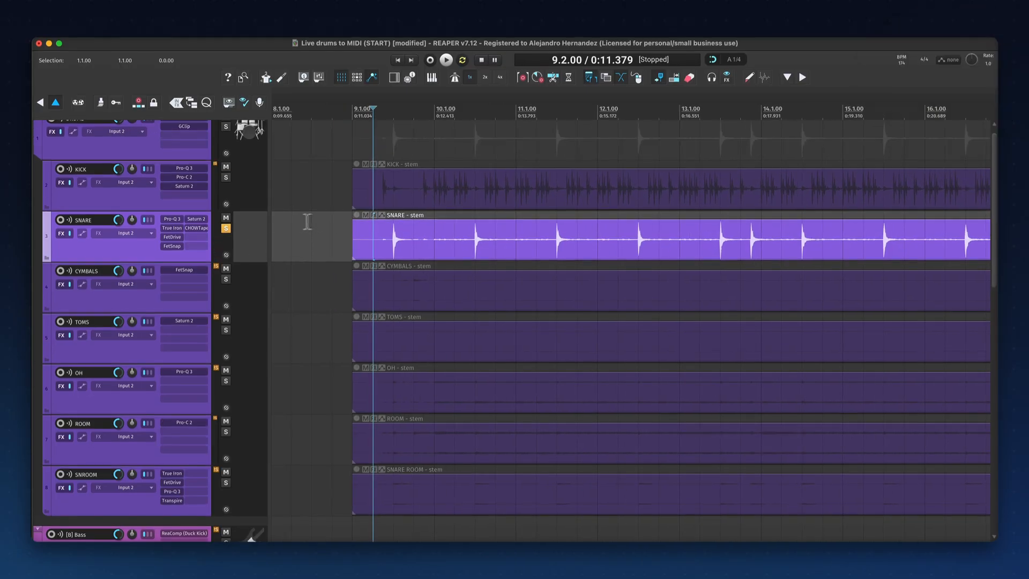
right_click(254, 231)
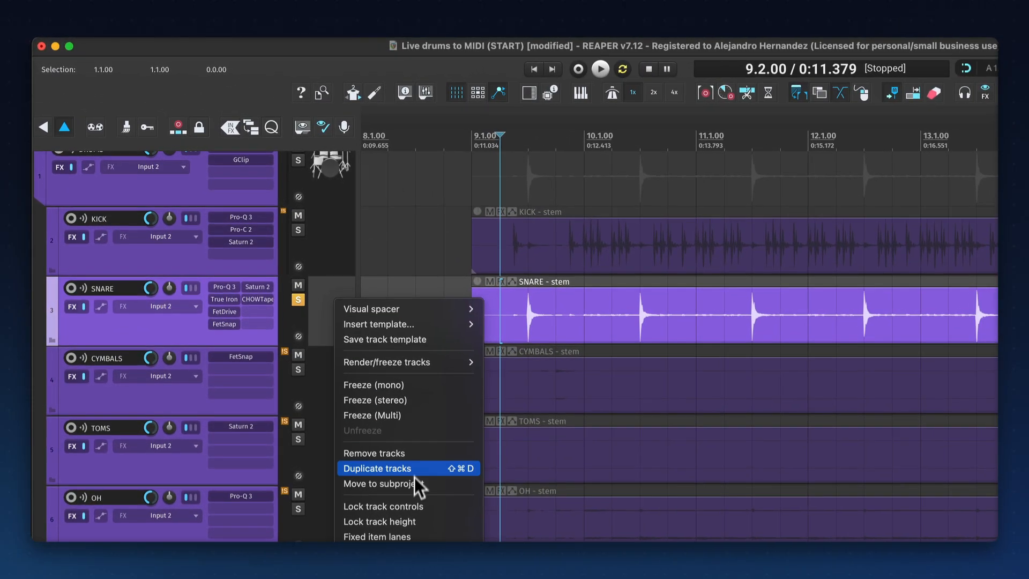
click(415, 467)
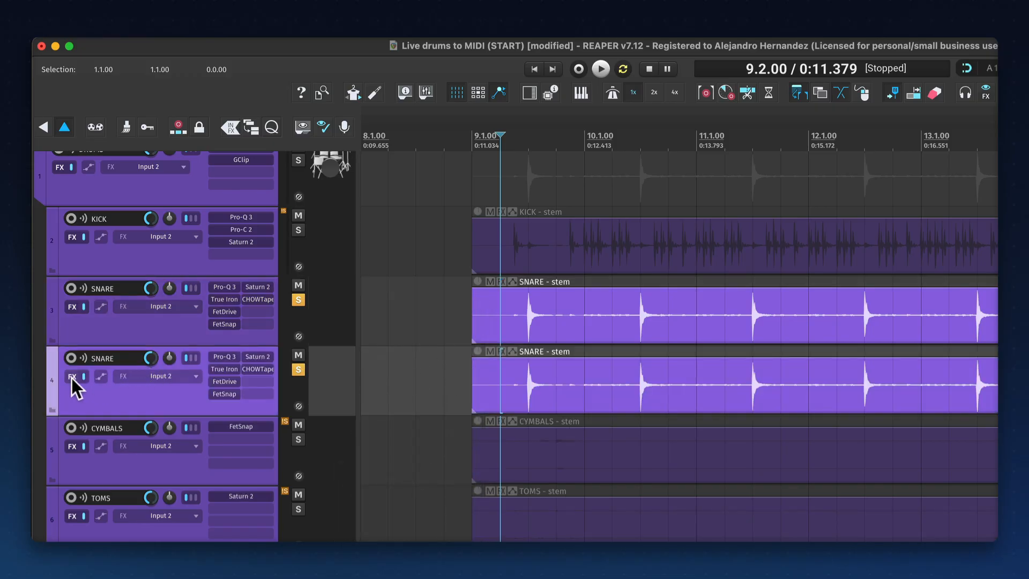
Step: Remove all effects from the duplicated SNARE track and unsolo the original SNARE track
alt+click(70, 377)
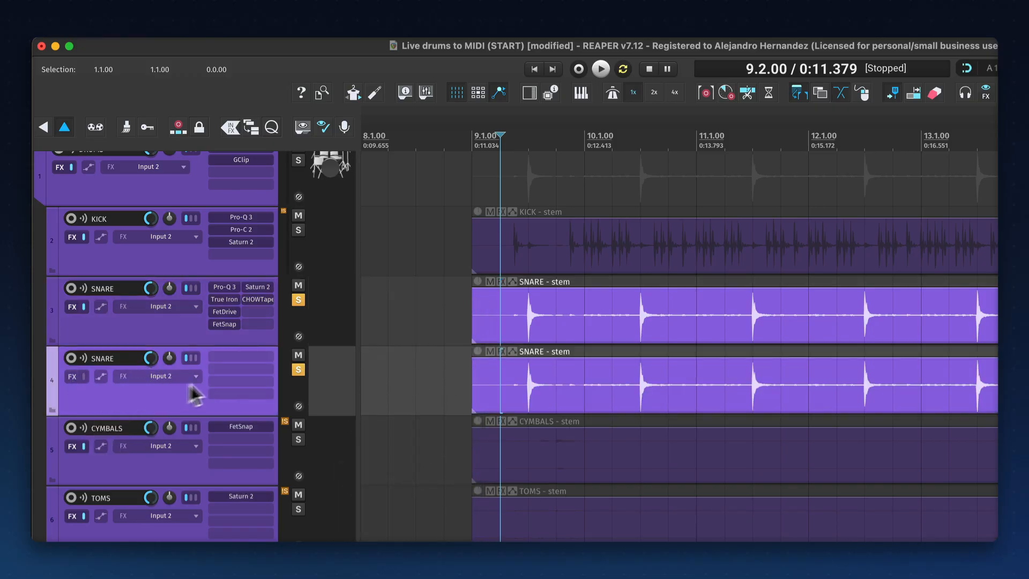
click(298, 300)
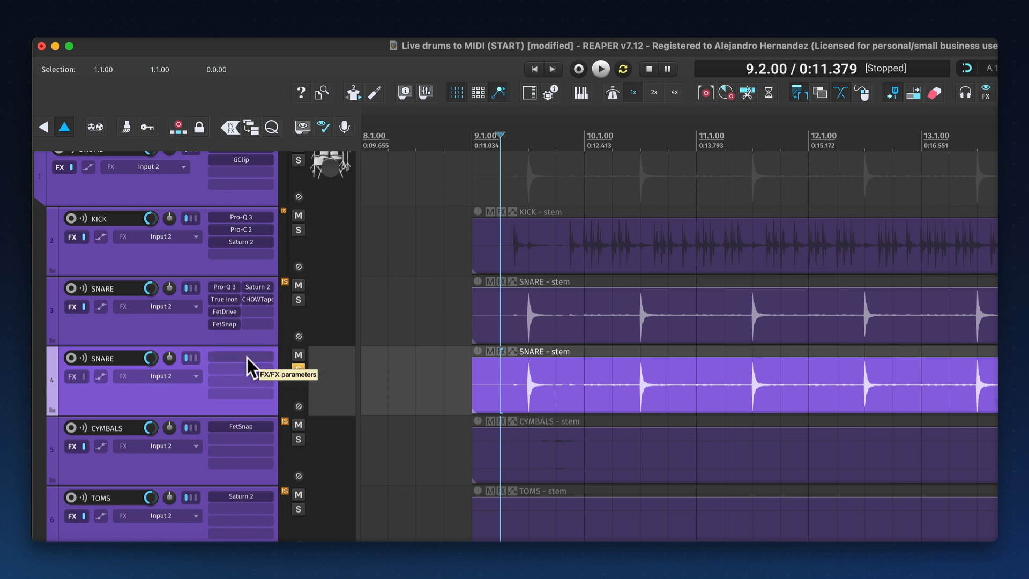
Step: Color the duplicated snare track pinkish red and rename it SNARE TRIGGER
key(c)
click(284, 445)
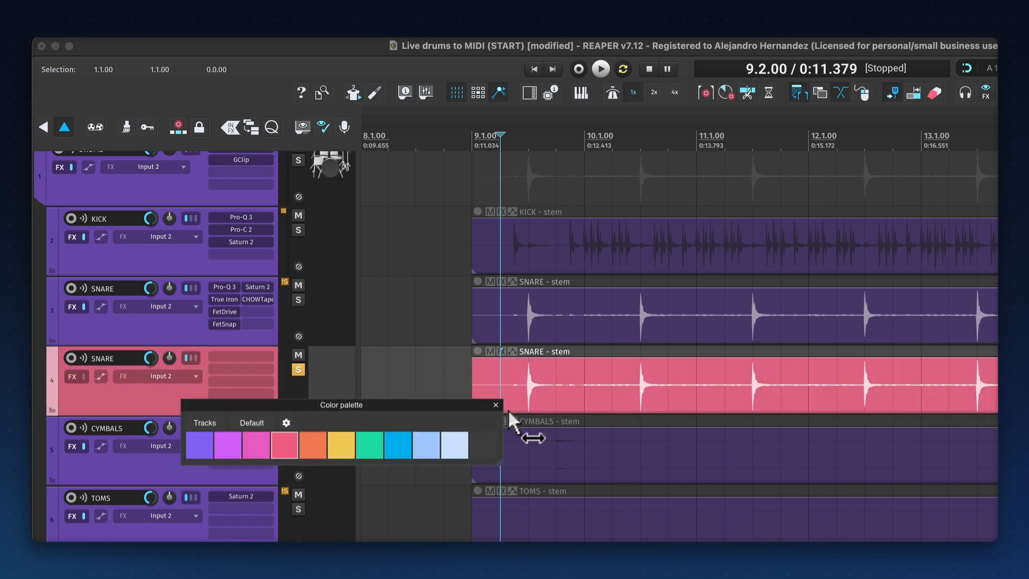
click(496, 405)
double_click(128, 358)
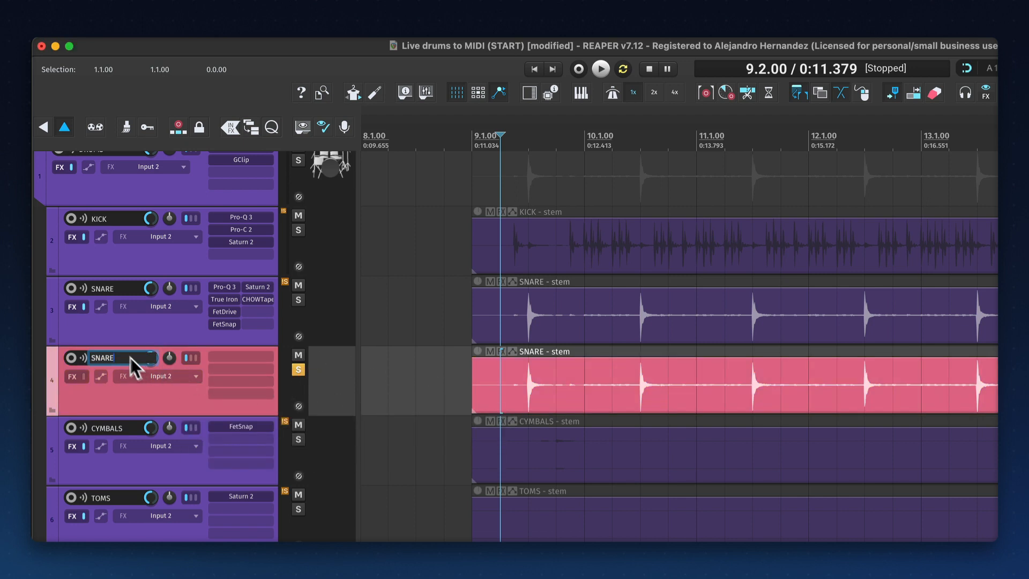
text(TRIGGER)
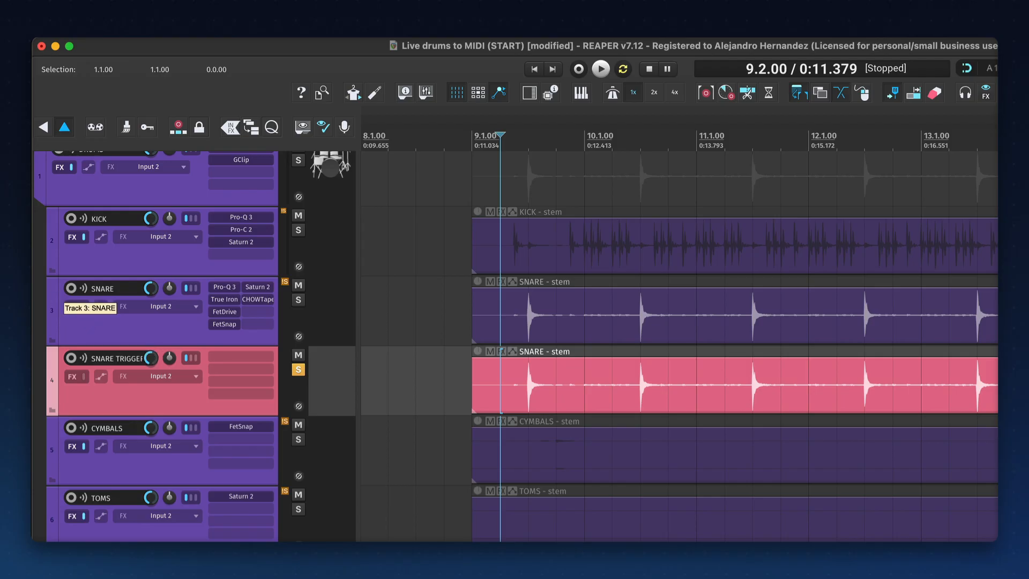
Step: Add the JS: Audio To MIDI Drum Trigger effect to the SNARE TRIGGER track and set its Open Threshold to -7 dB
click(225, 358)
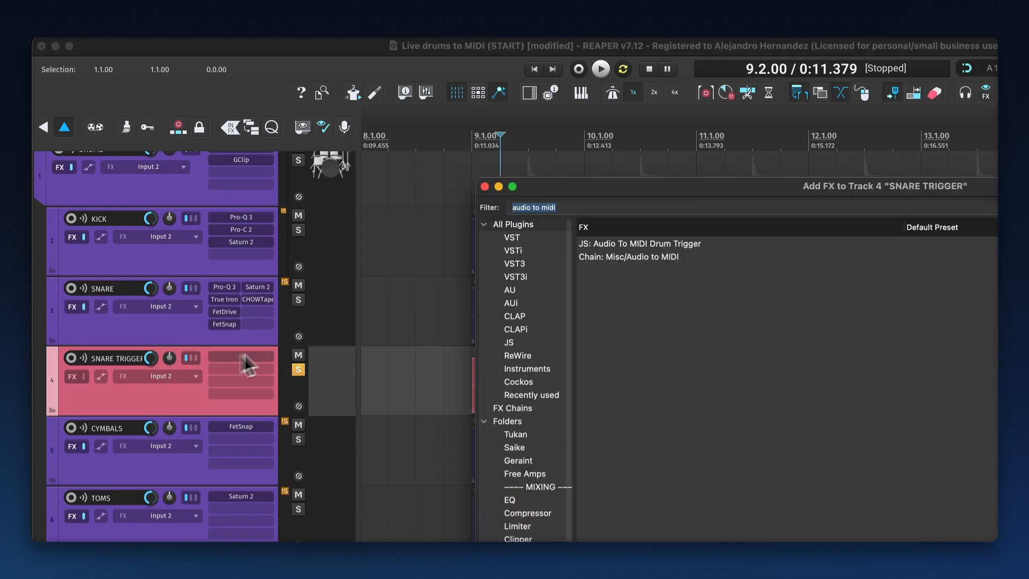
click(586, 246)
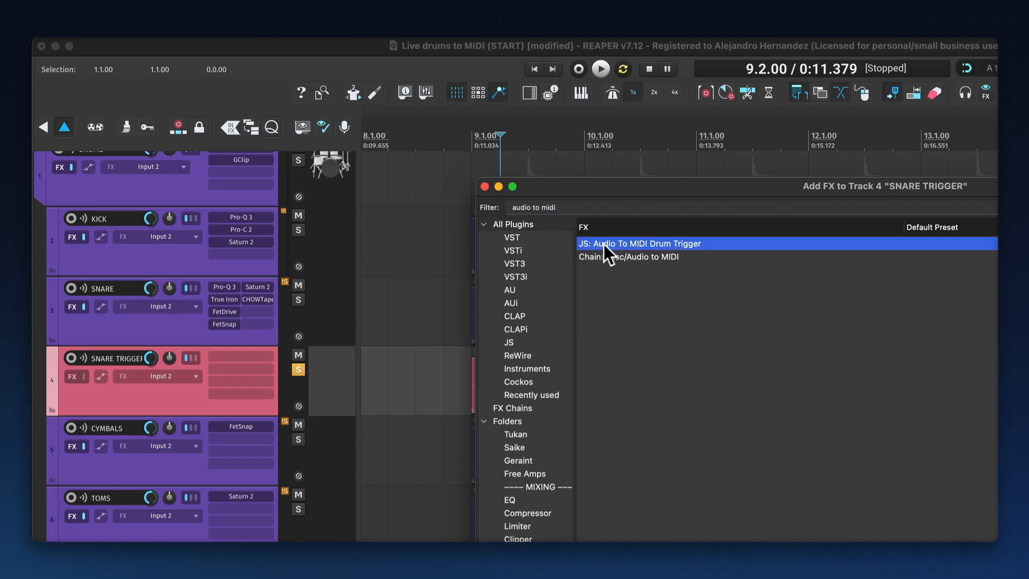
double_click(604, 243)
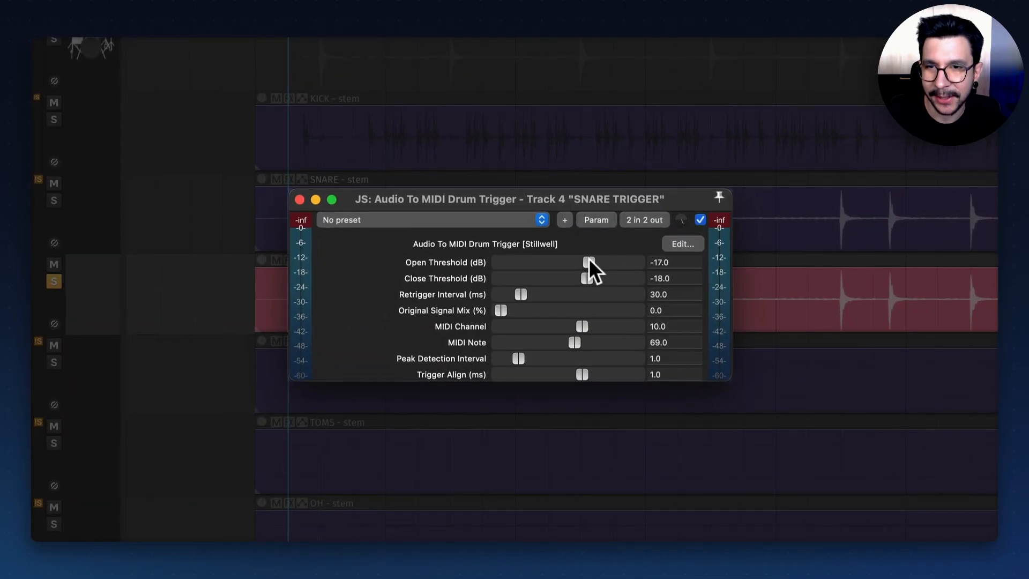
drag(589, 262, 600, 261)
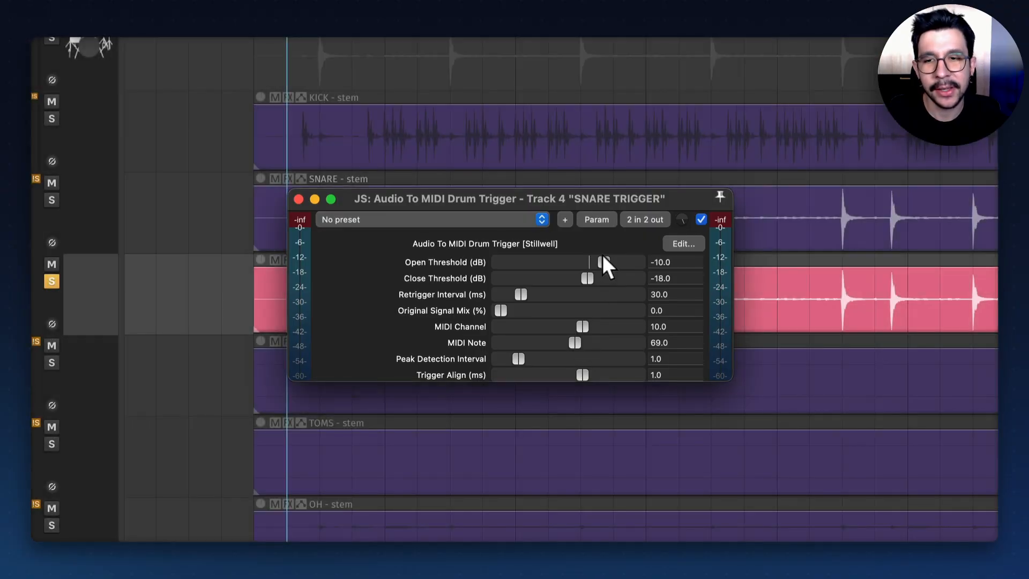
mouse_move(603, 260)
mouse_down()
mouse_move(587, 258)
mouse_move(604, 256)
mouse_up()
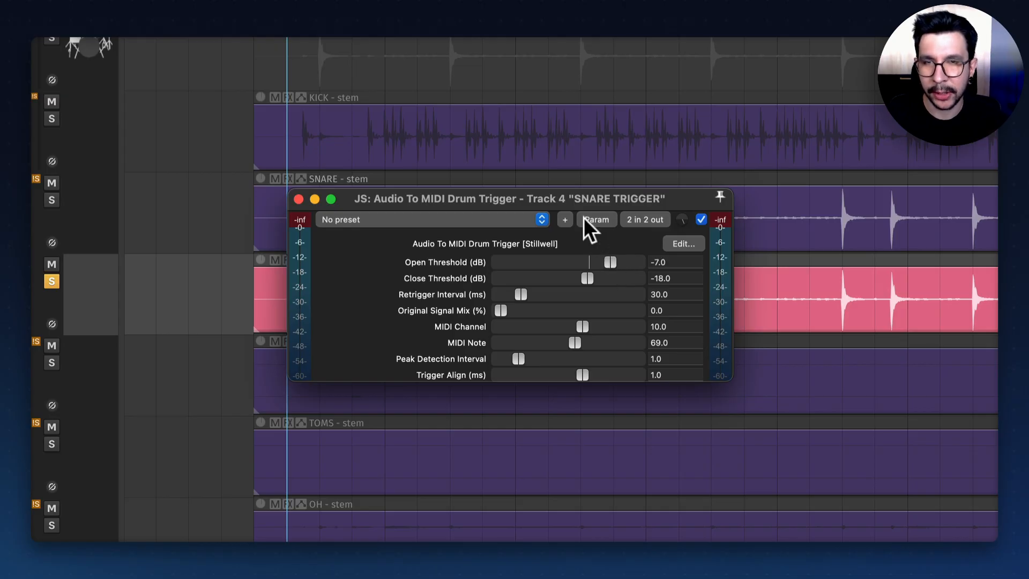
drag(382, 198, 403, 201)
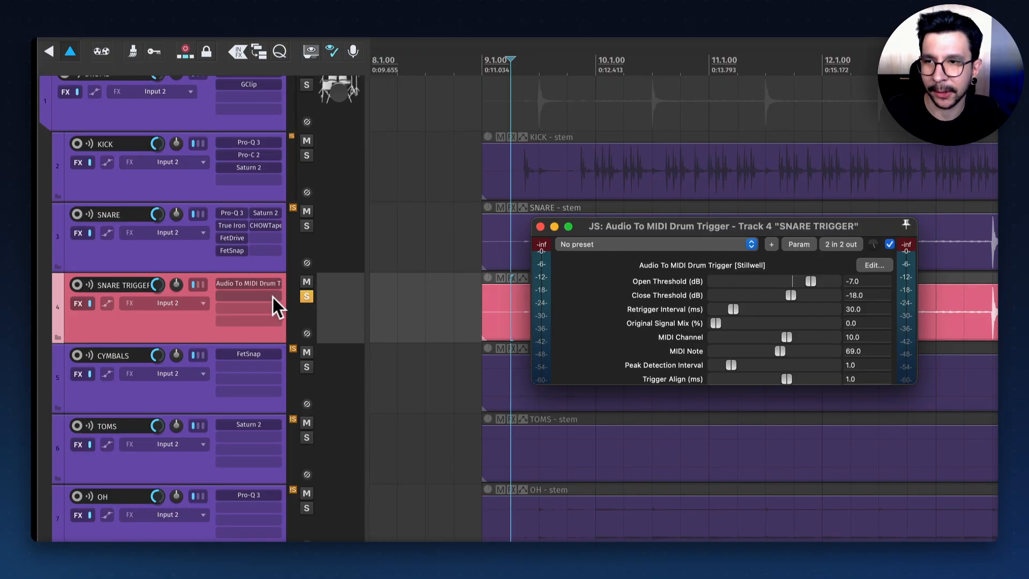
Step: Add ReaSamplOmatic5000 after the drum trigger on SNARE TRIGGER and load SnareTrigger.wav into it from the Live drums folder
click(271, 304)
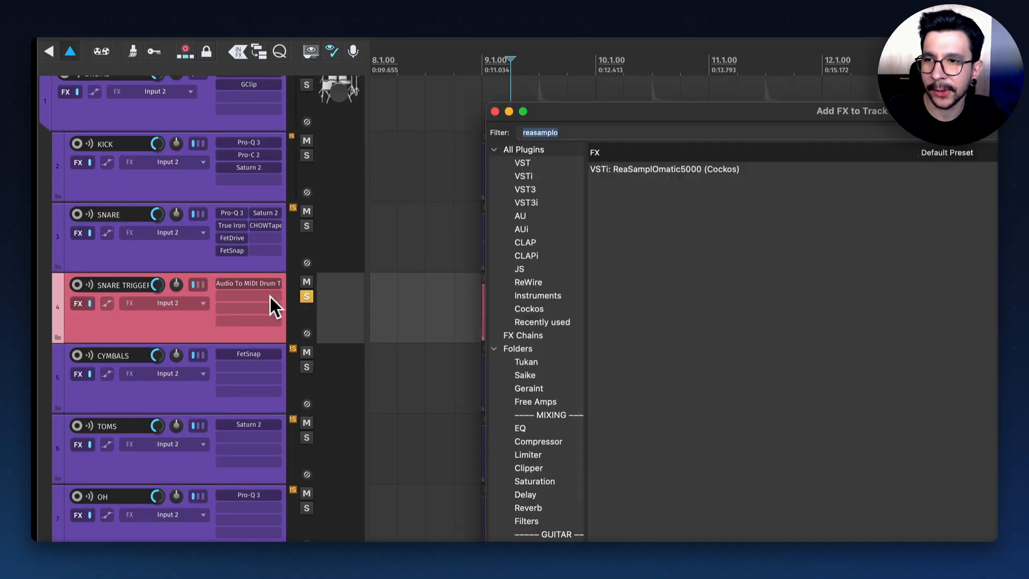
double_click(634, 170)
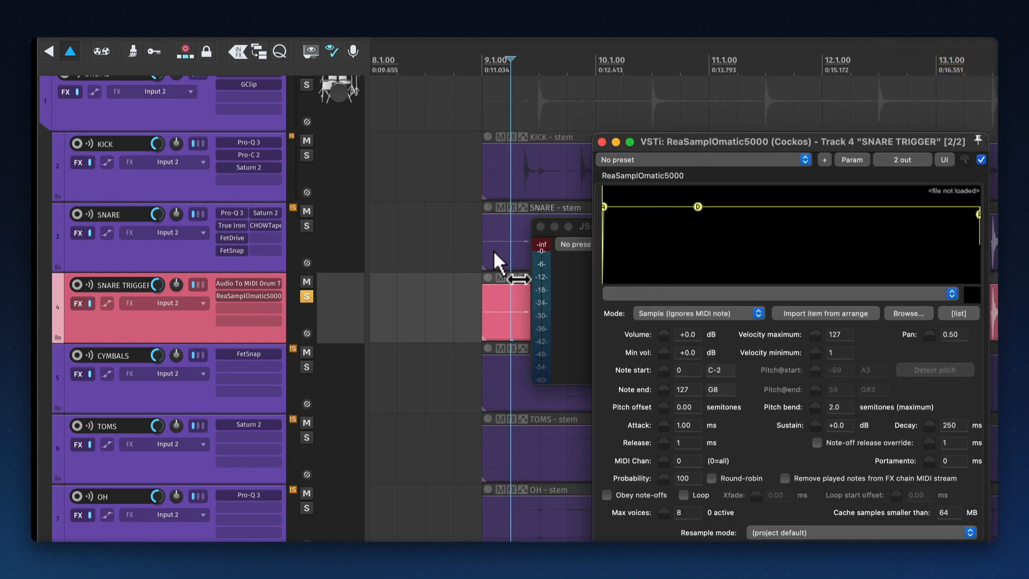
key(alt+super+x)
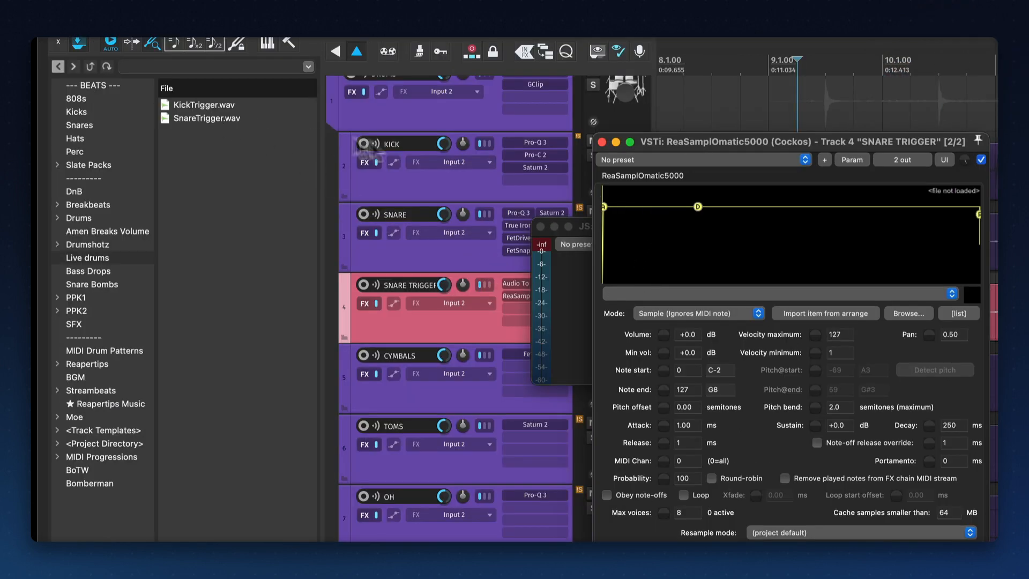
drag(696, 145, 767, 144)
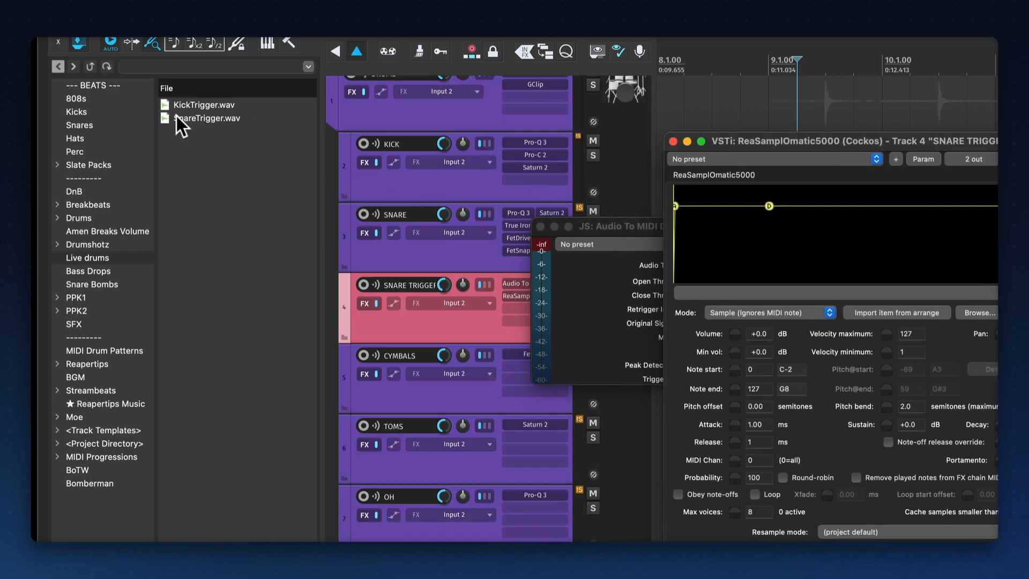
drag(195, 118, 673, 229)
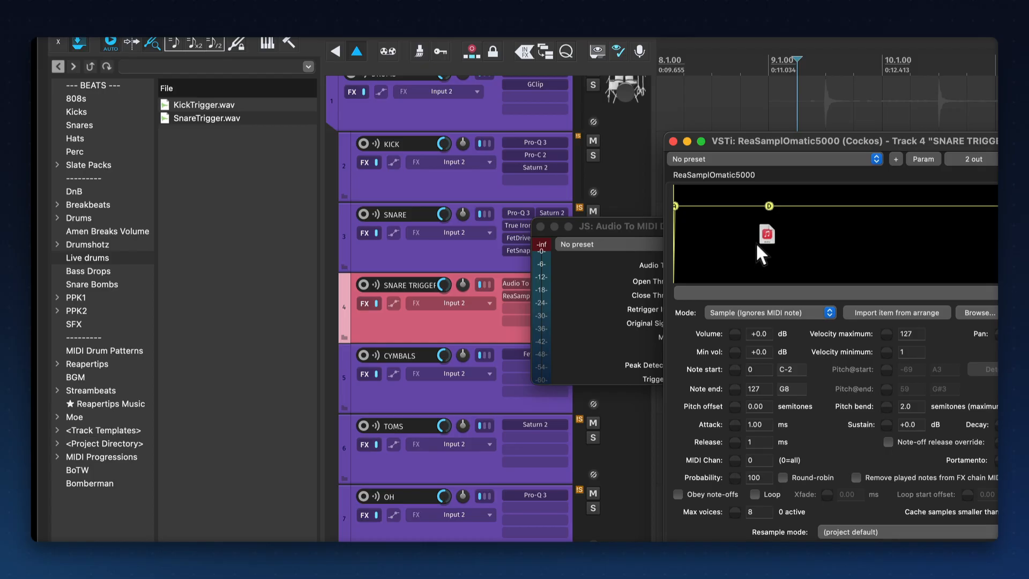
drag(755, 242, 755, 244)
Step: Keep the sampler in Sample (Ignores MIDI note) mode and set its Min vol to -inf dB
click(722, 311)
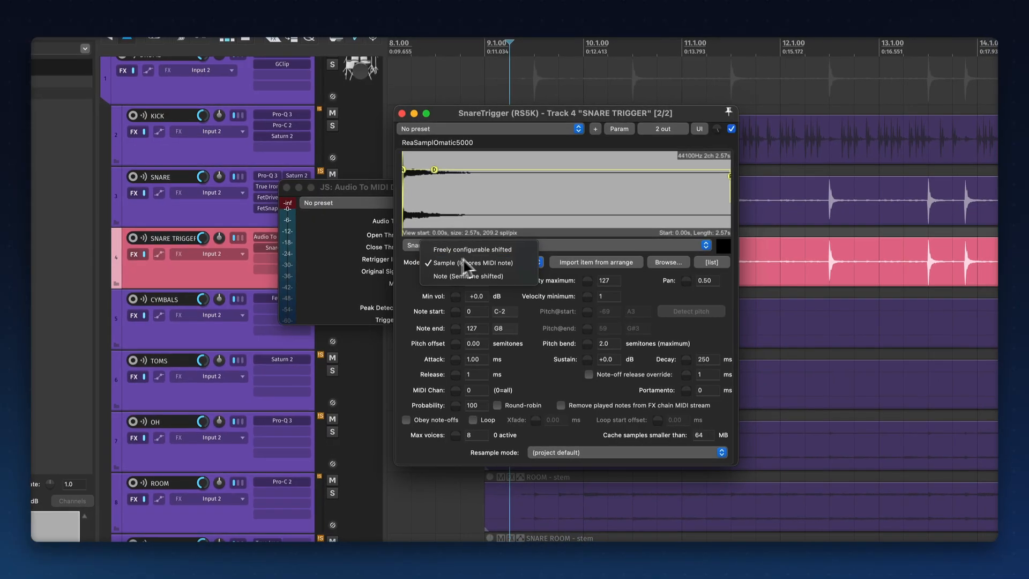
click(519, 273)
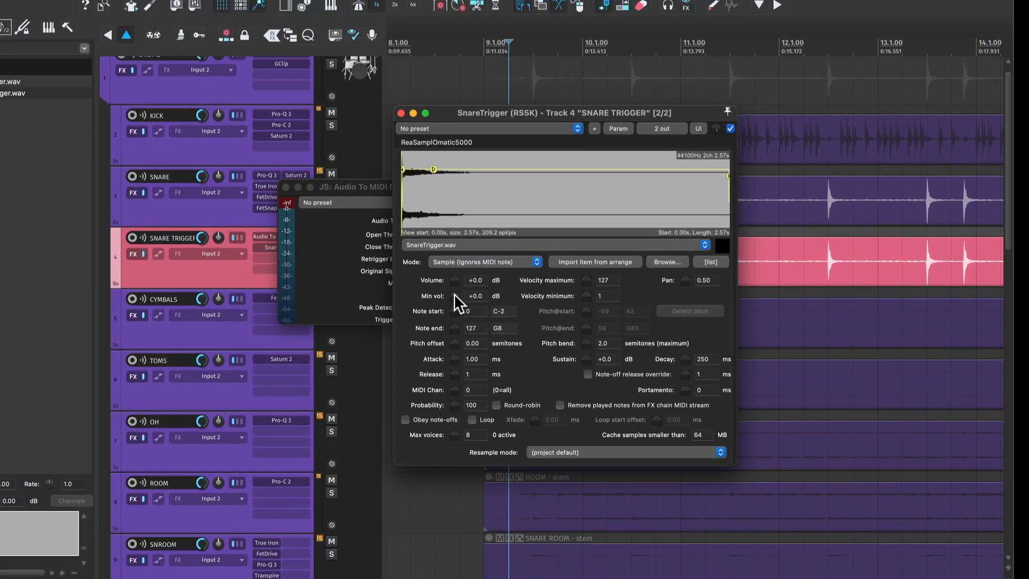
drag(454, 296, 454, 324)
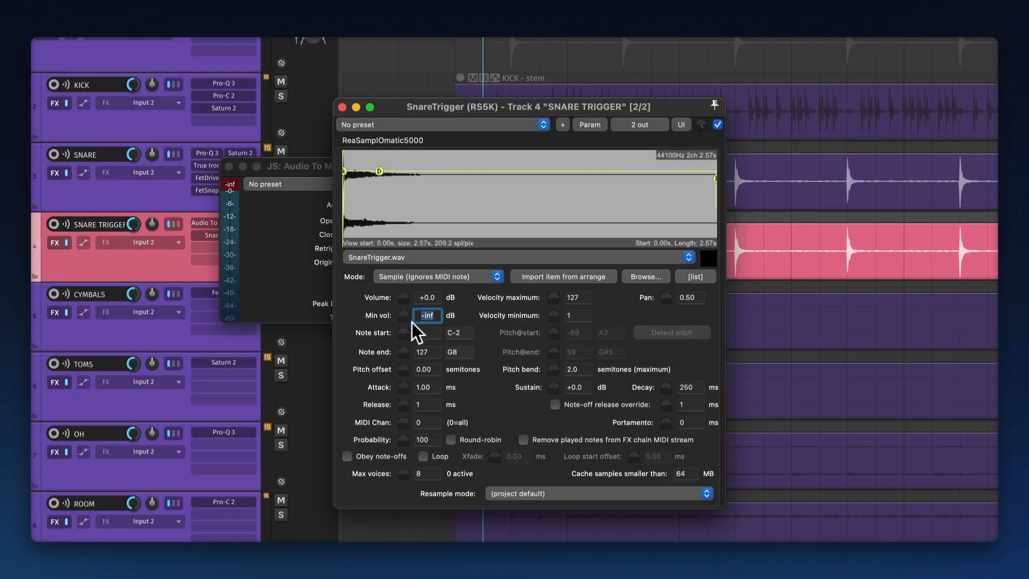
double_click(403, 316)
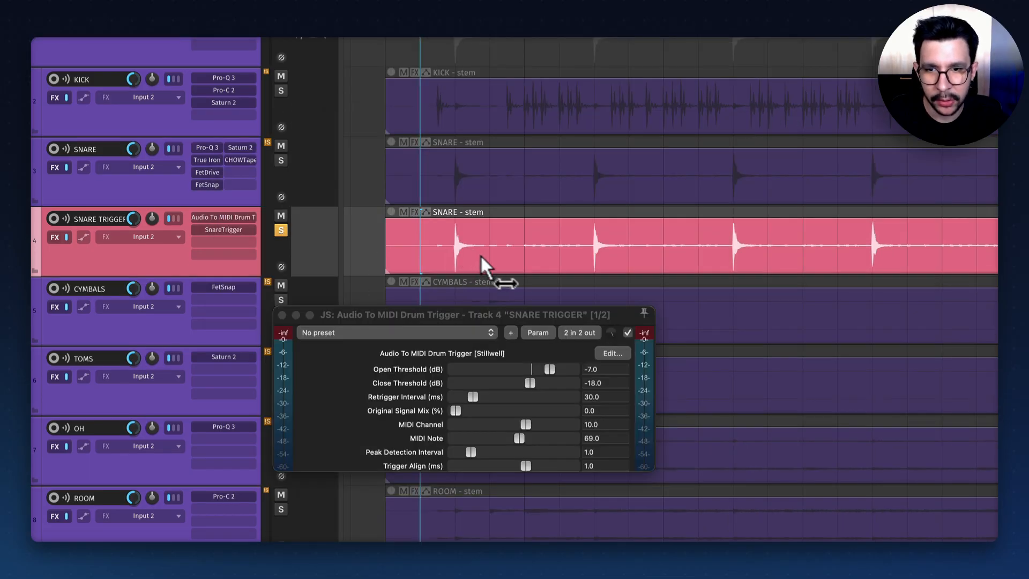
Step: Try the drum trigger's Open Threshold at -8 dB and 3 dB, and bring it to 0 dB
scroll(442, 252, up, 3)
click(551, 369)
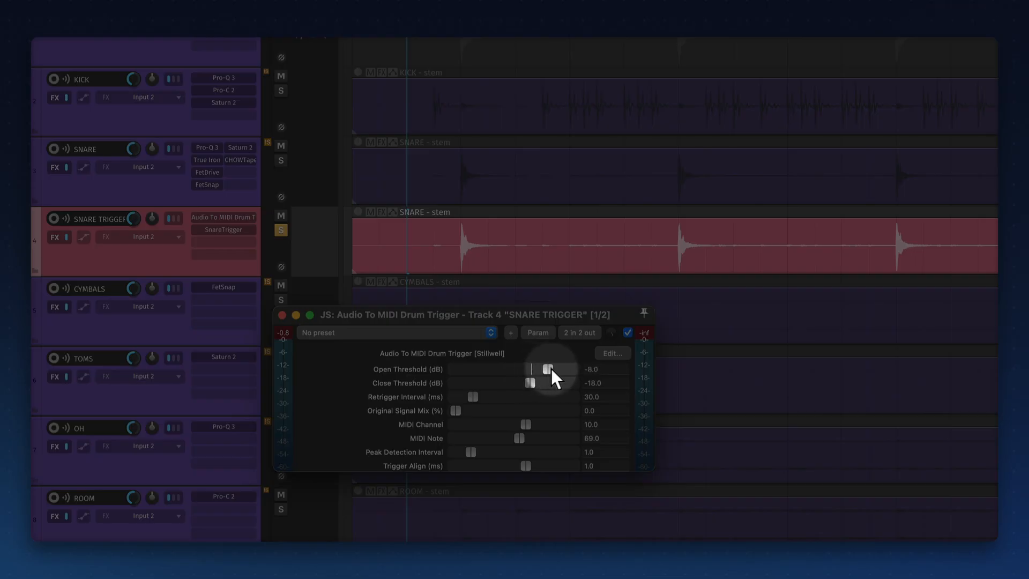
drag(567, 370, 571, 371)
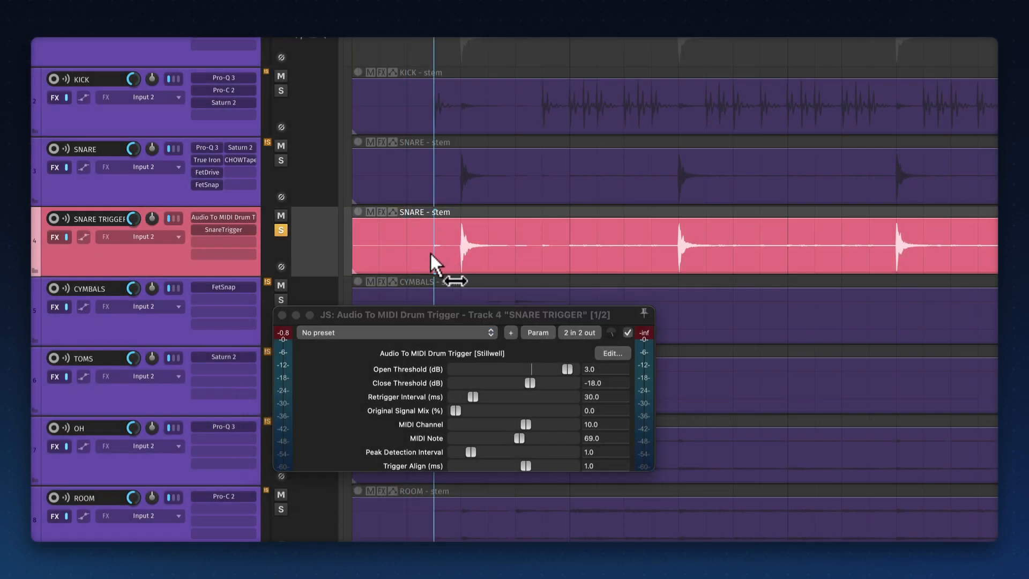
scroll(448, 252, up, 2)
drag(568, 370, 561, 371)
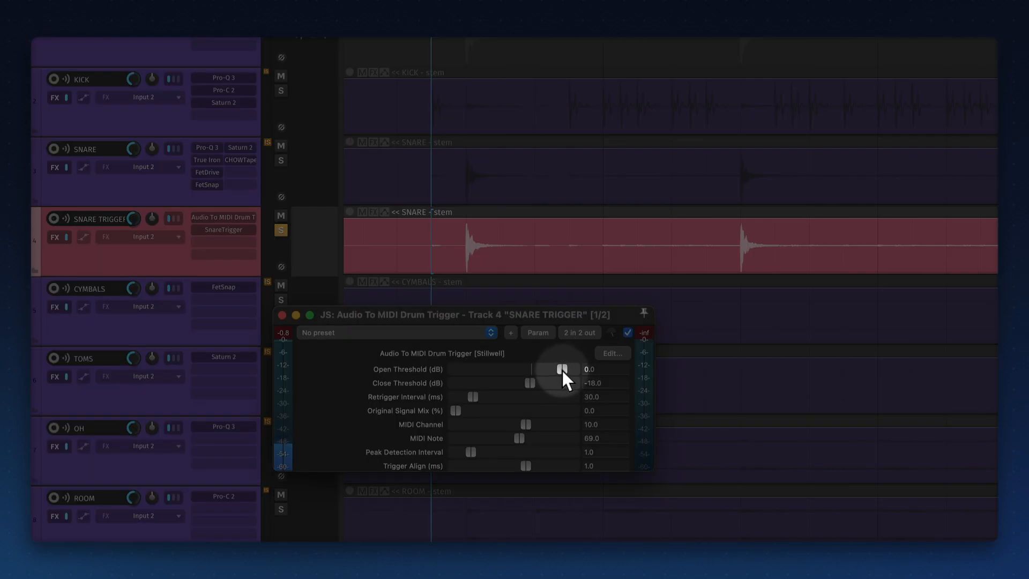
Step: Audition the snare trigger and set the drum trigger's Open Threshold to -3 dB
key(space)
key(space)
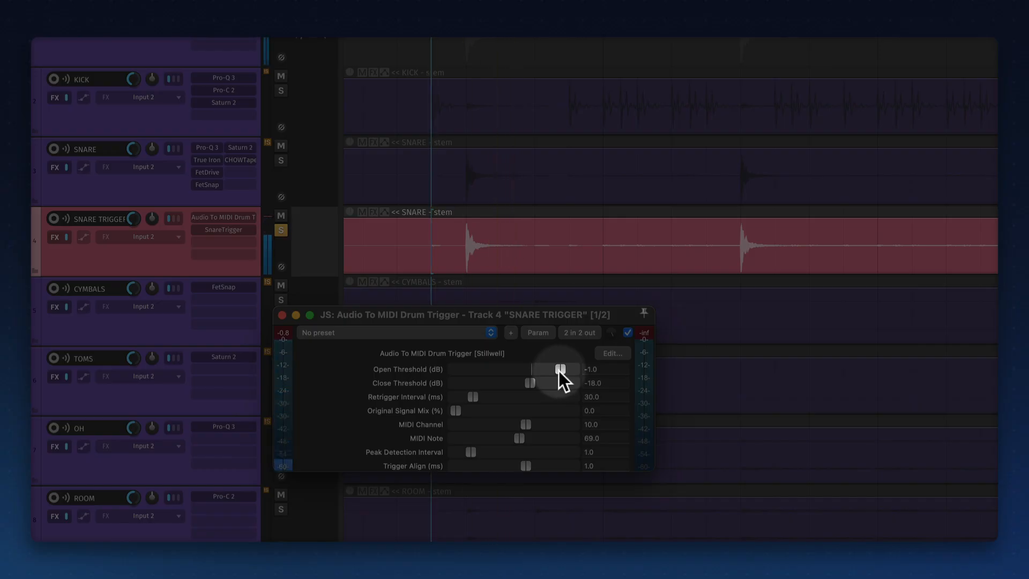
drag(559, 369, 556, 369)
drag(557, 315, 563, 305)
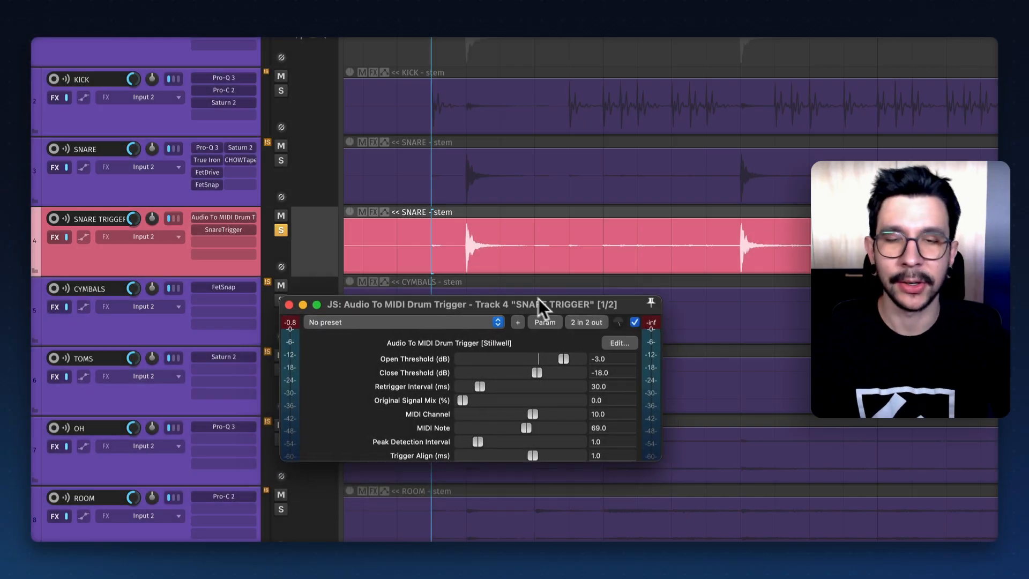
Step: Find and run the action "Transient detection sensitivity/threshold: Adjust..." and place its settings window clear of the drum trigger window
click(444, 261)
key(shift+slash)
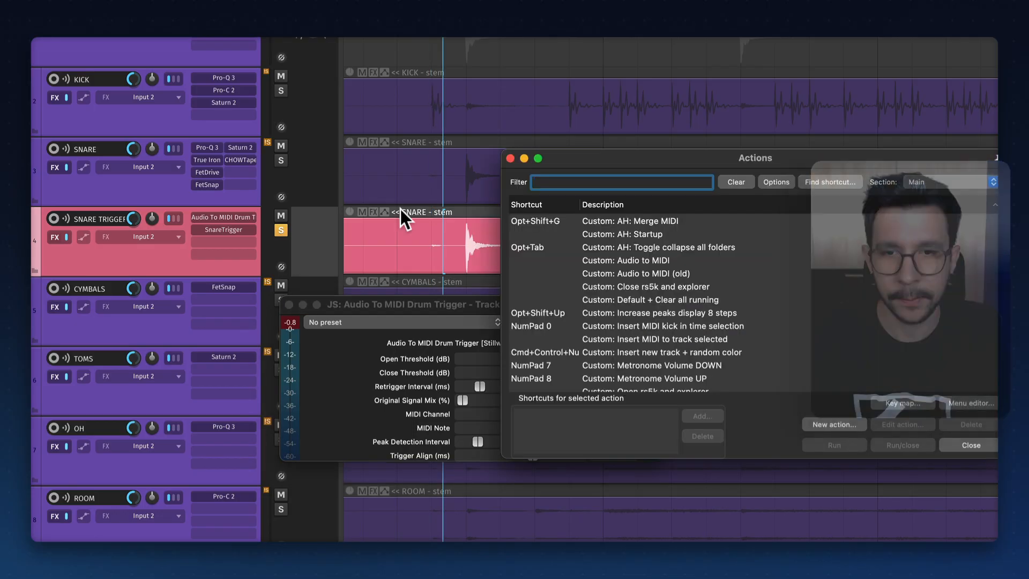
text(transient)
click(607, 266)
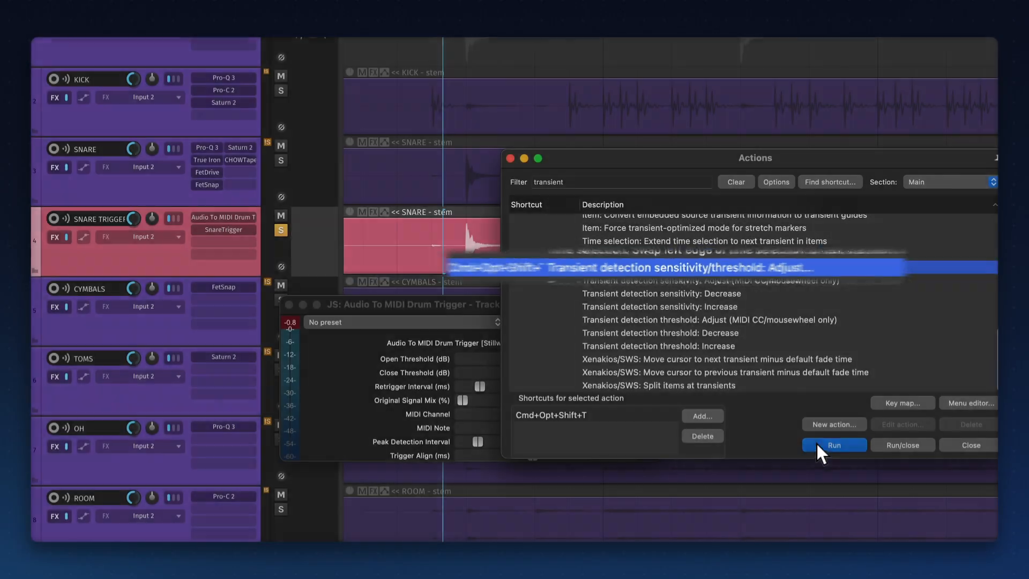
click(817, 445)
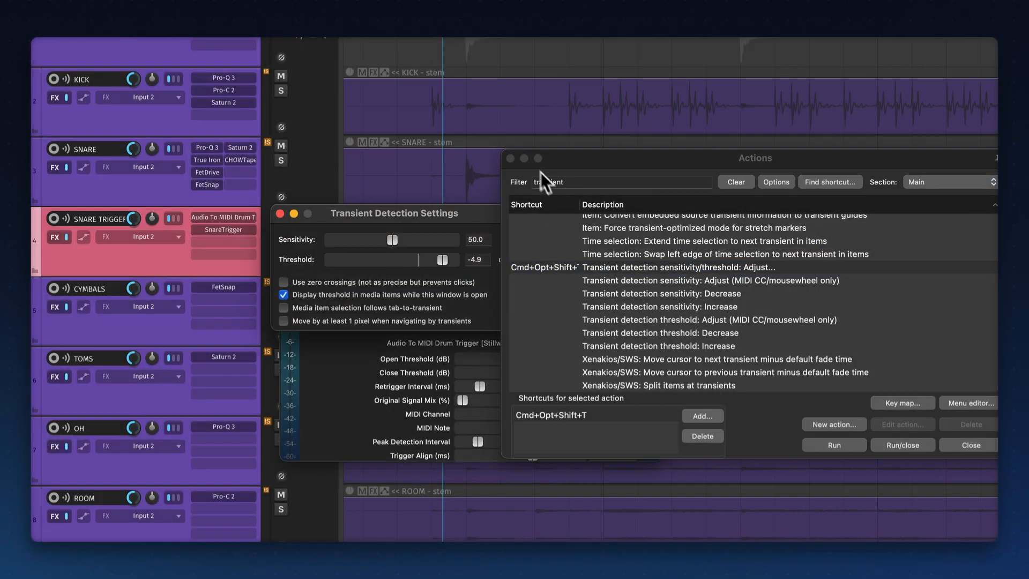
click(510, 158)
drag(458, 214, 867, 294)
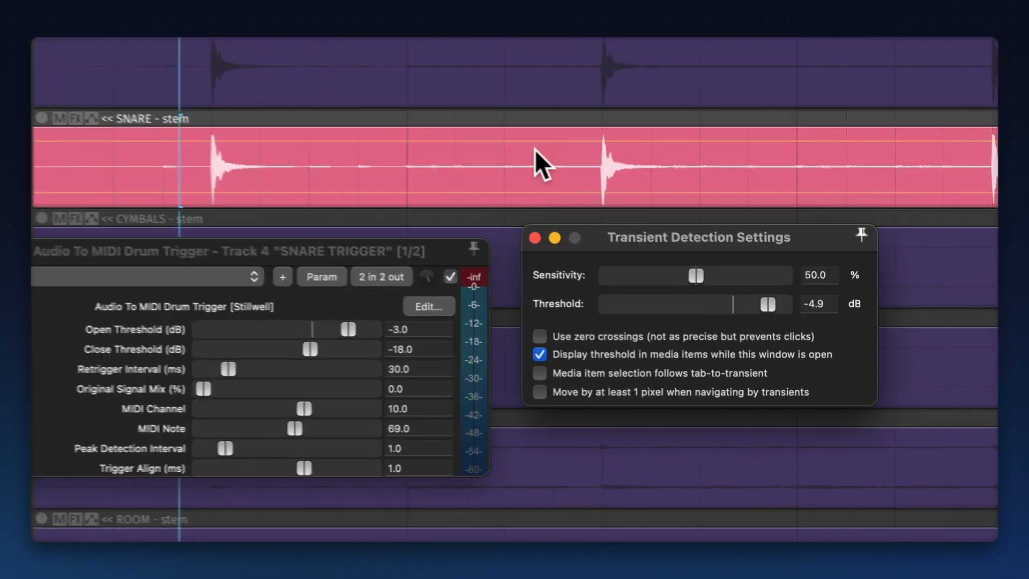
Step: Set the transient detection threshold to -11.3 dB, judging the threshold lines against the snare hits on the SNARE TRIGGER item
scroll(717, 235, down, 5)
drag(847, 229, 611, 236)
drag(407, 150, 262, 102)
scroll(412, 121, down, 5)
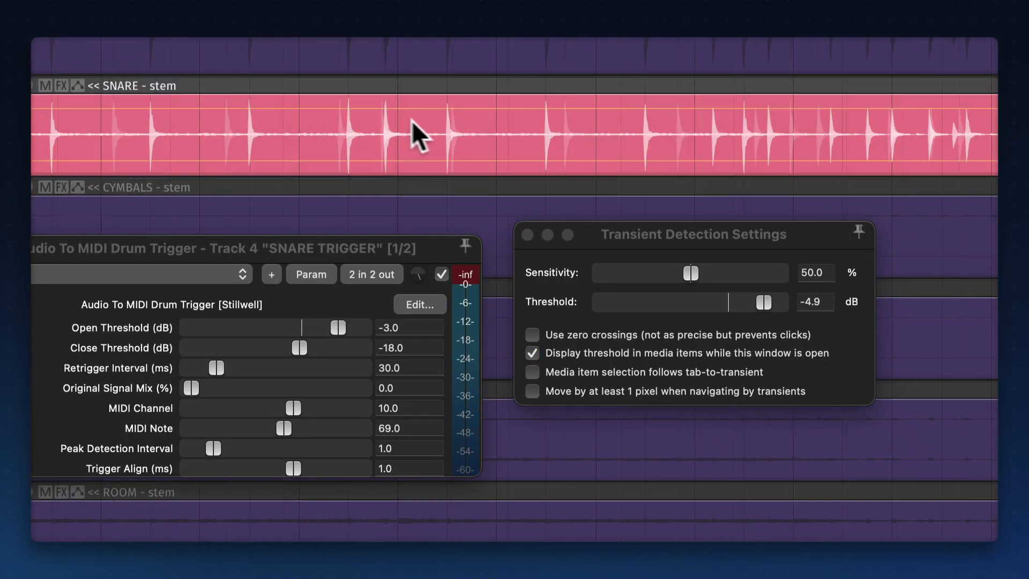
drag(661, 134, 657, 130)
scroll(657, 130, up, 10)
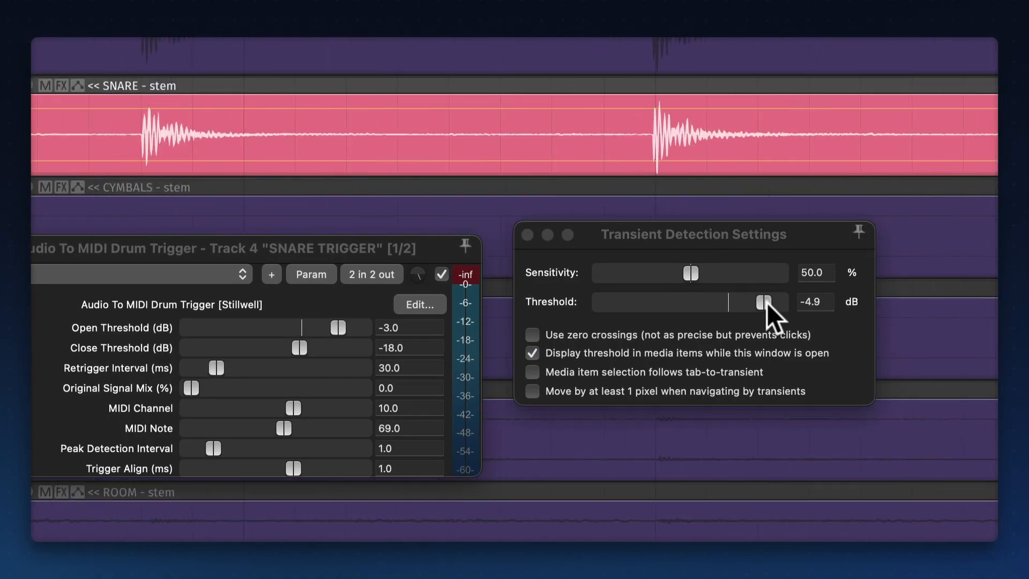
scroll(660, 153, down, 5)
scroll(661, 153, down, 4)
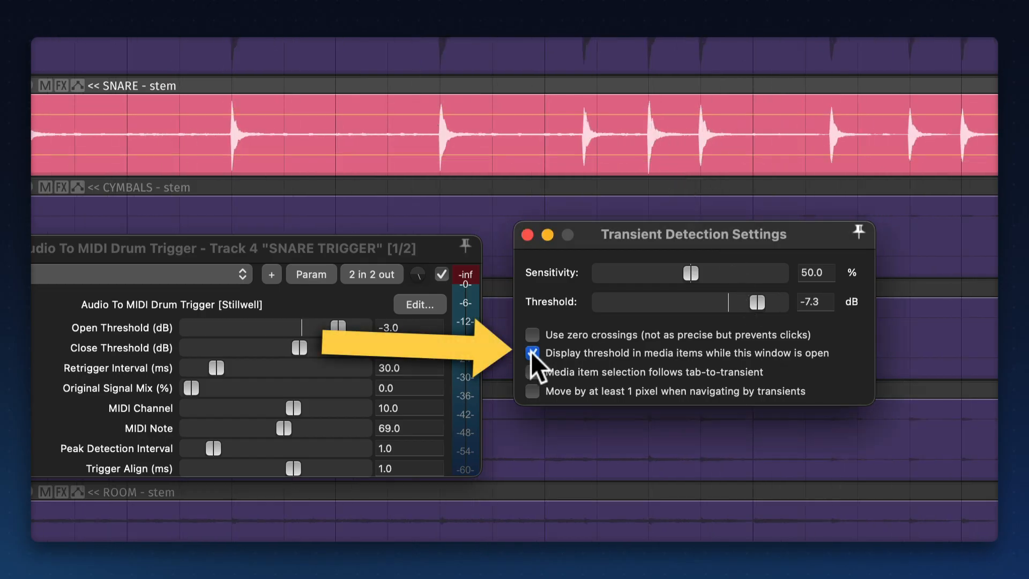
mouse_move(750, 298)
mouse_down()
mouse_move(764, 300)
mouse_move(744, 301)
mouse_up()
Step: Copy the -11.3 dB transient detection threshold into the drum trigger's Open Threshold
double_click(810, 298)
key(super+c)
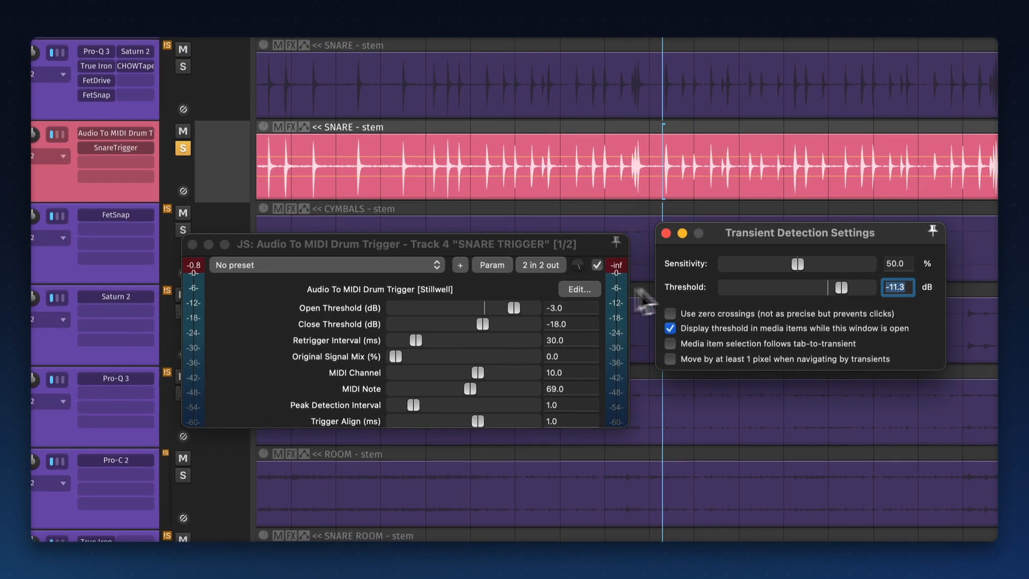
click(566, 306)
right_click(564, 307)
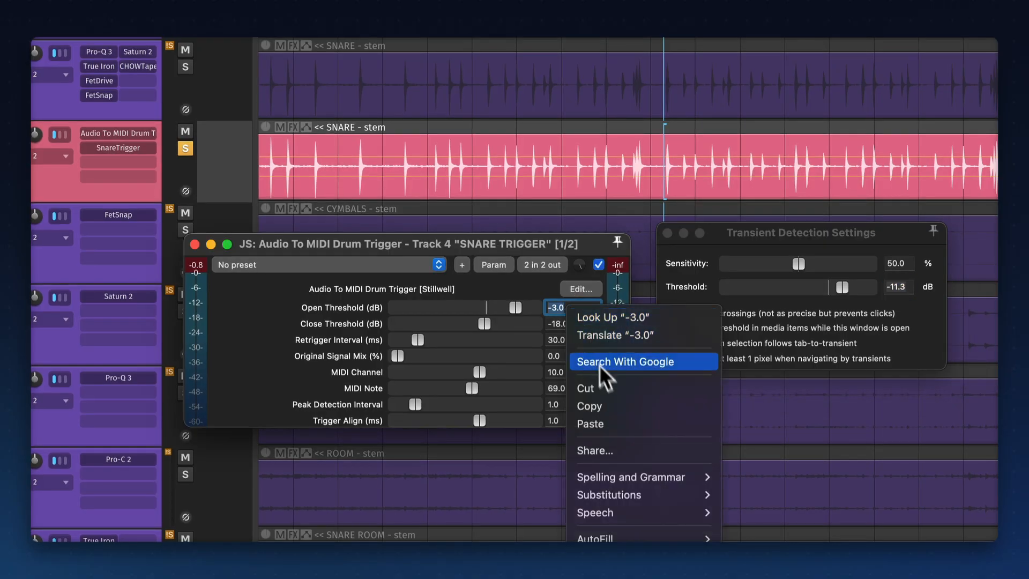
click(611, 423)
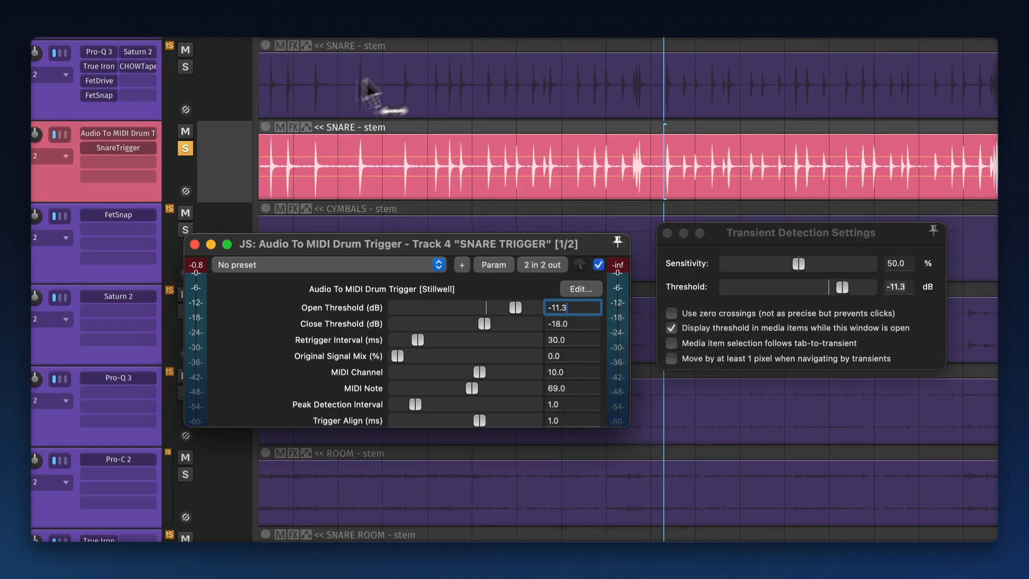
click(370, 86)
Step: Audition the snare with the drum trigger's Retrigger Interval at 3.4 ms, and raise the interval to 62 ms for another playback
scroll(460, 45, up, 4)
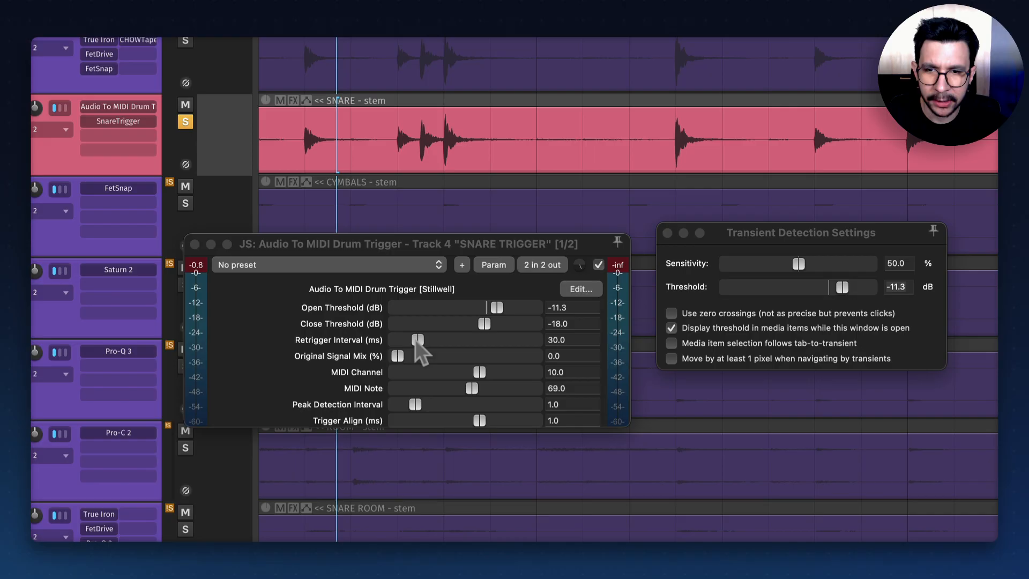
click(414, 340)
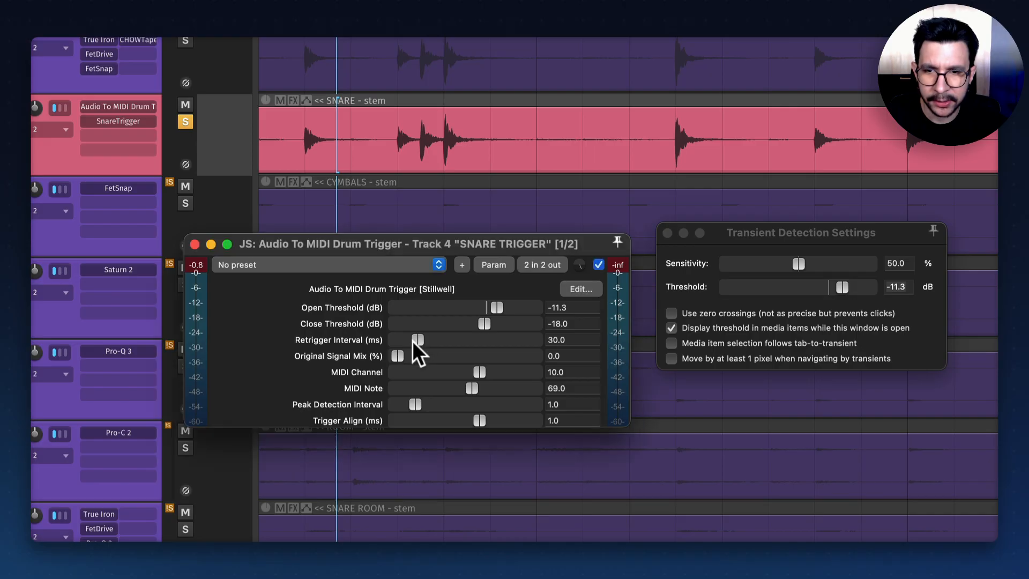
mouse_move(413, 342)
mouse_down()
mouse_move(434, 342)
mouse_move(403, 341)
mouse_up()
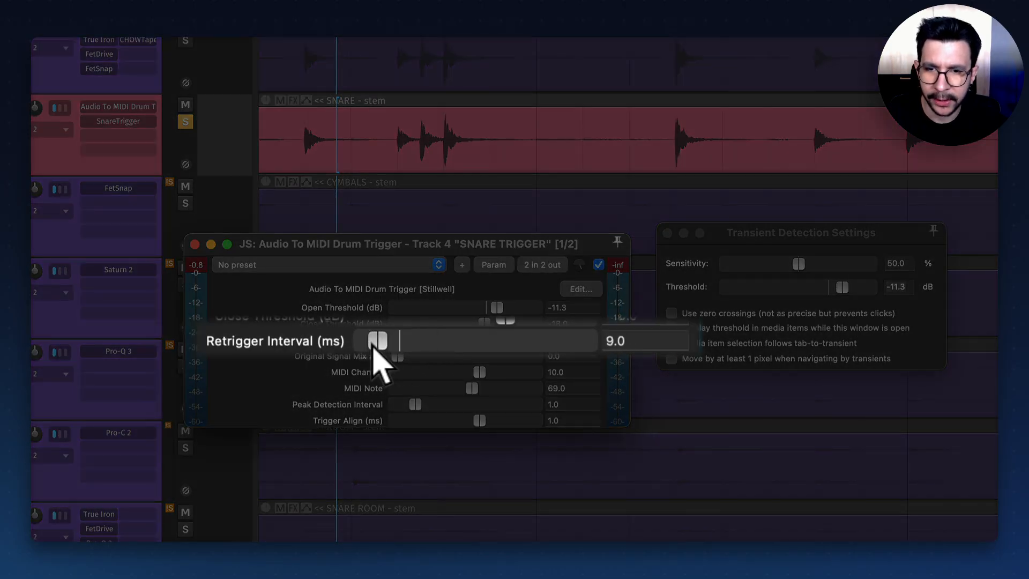
scroll(387, 122, down, 3)
click(508, 96)
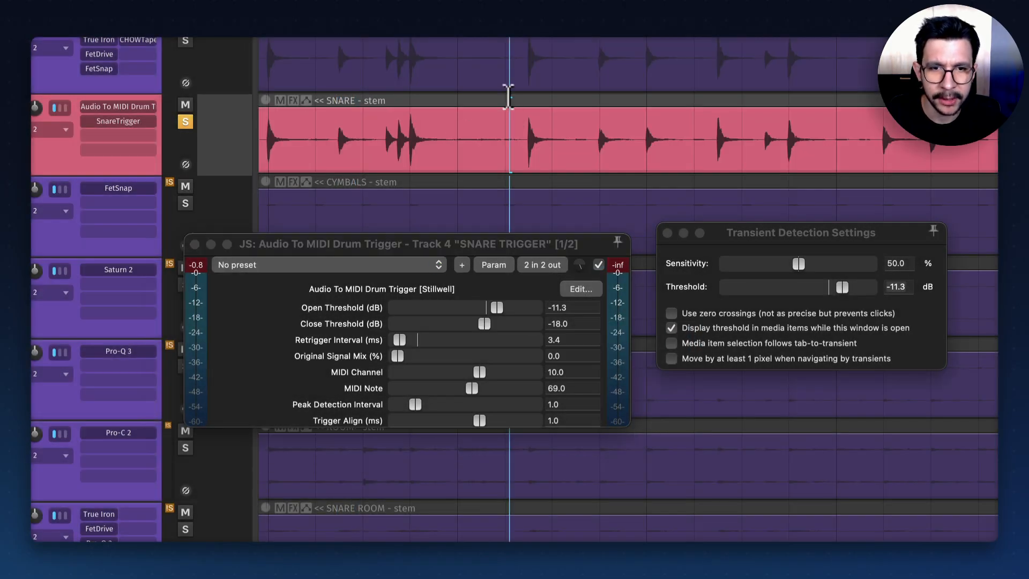
key(space)
key(space)
click(397, 343)
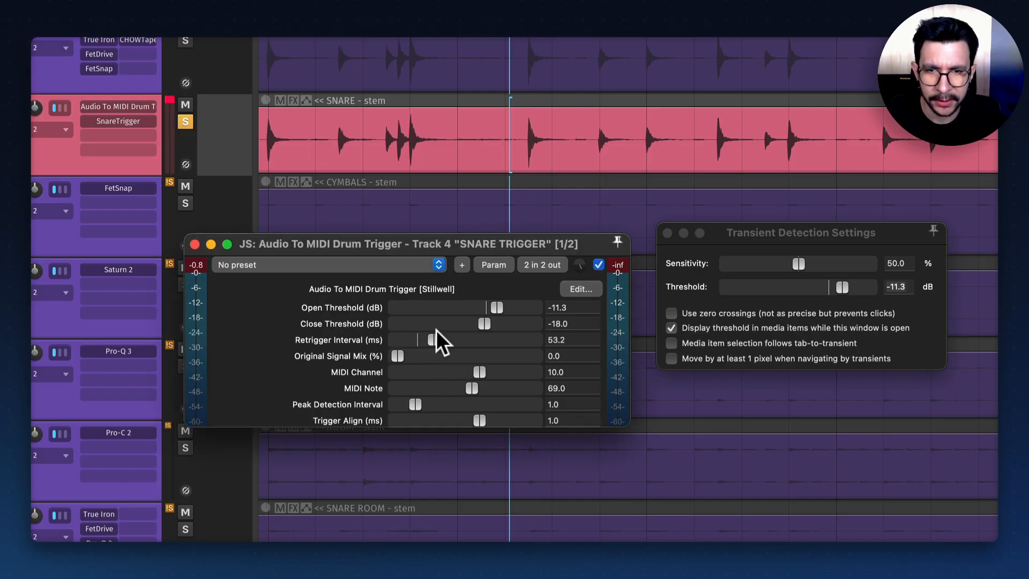
key(space)
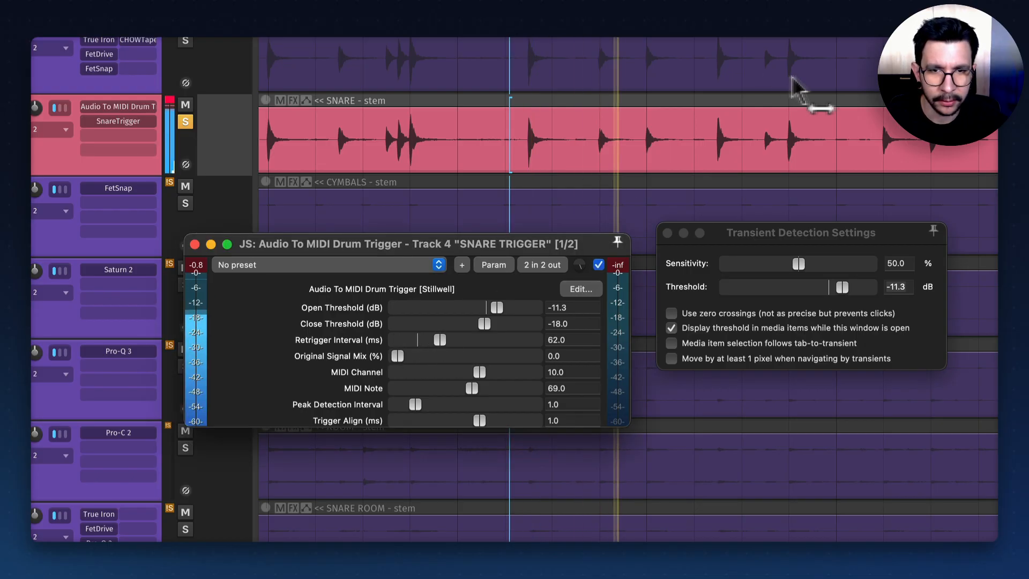
Step: Apply the track FX to the SNARE TRIGGER item as a new take with MIDI output
drag(793, 79, 487, 107)
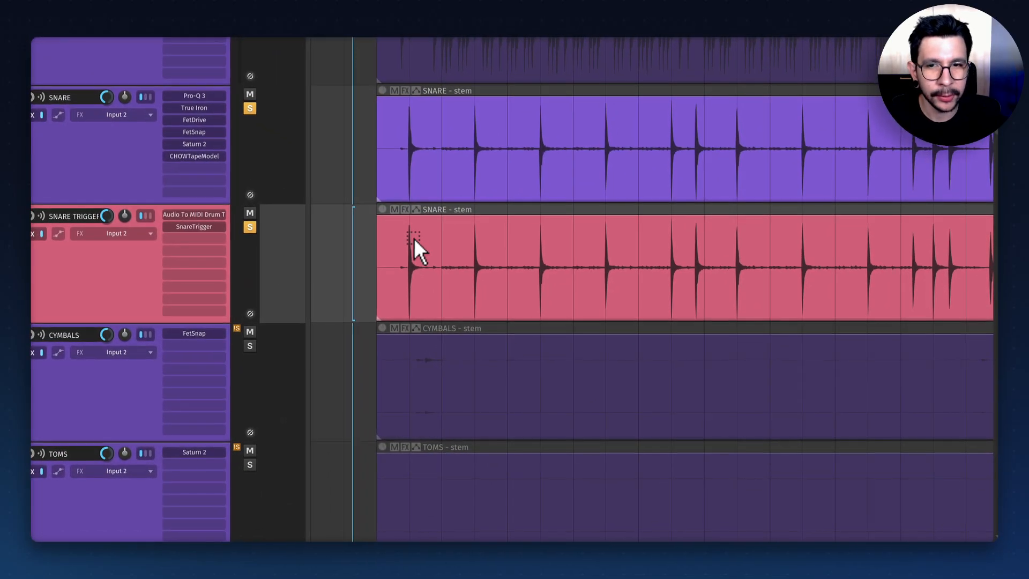
right_click(477, 278)
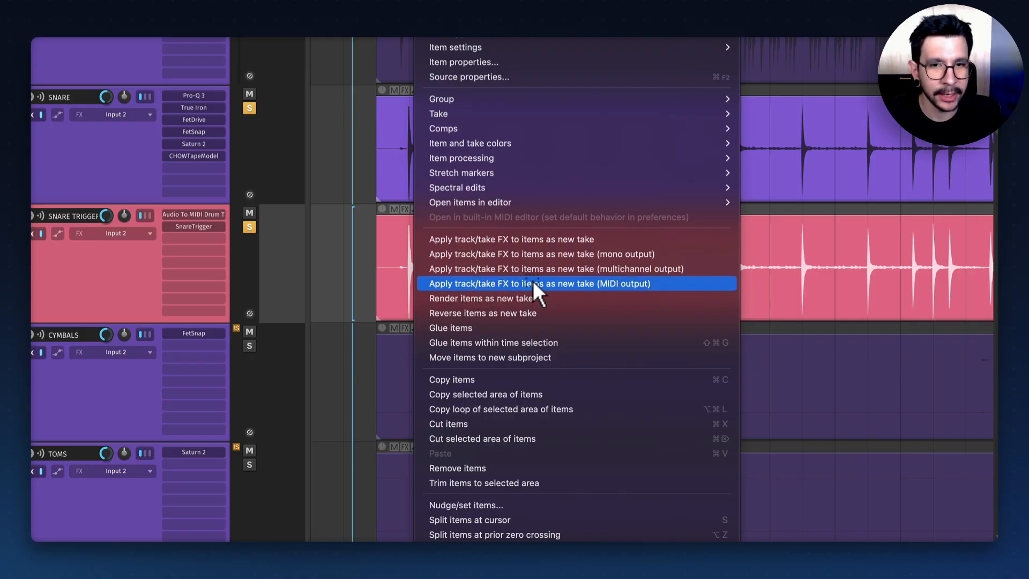
click(560, 284)
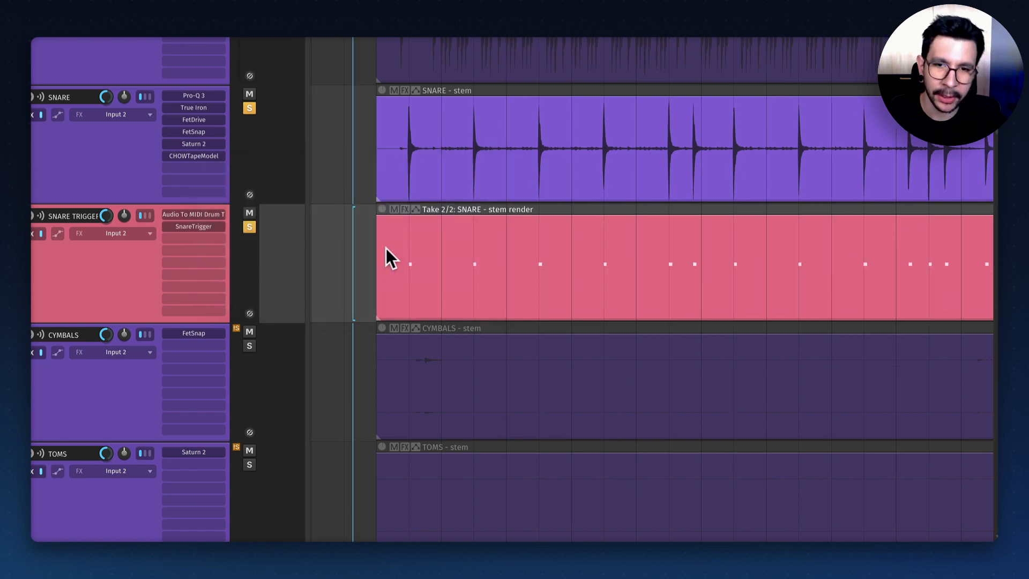
Step: Examine how the rendered MIDI notes line up with the SNARE hits along the track
scroll(389, 249, down, 6)
mouse_move(521, 255)
mouse_down()
mouse_move(570, 255)
mouse_move(538, 249)
mouse_up()
scroll(539, 246, up, 5)
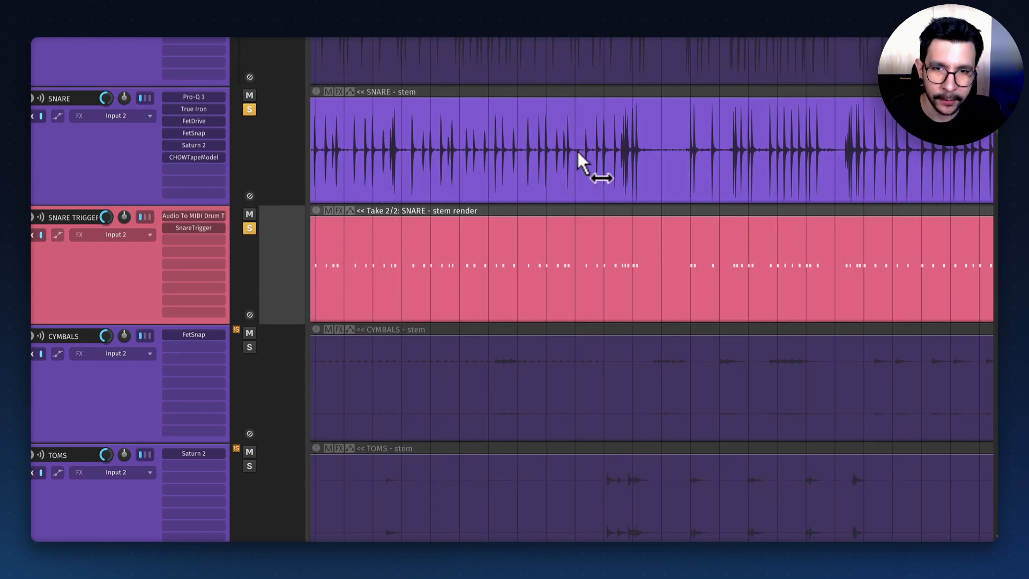
scroll(499, 256, down, 3)
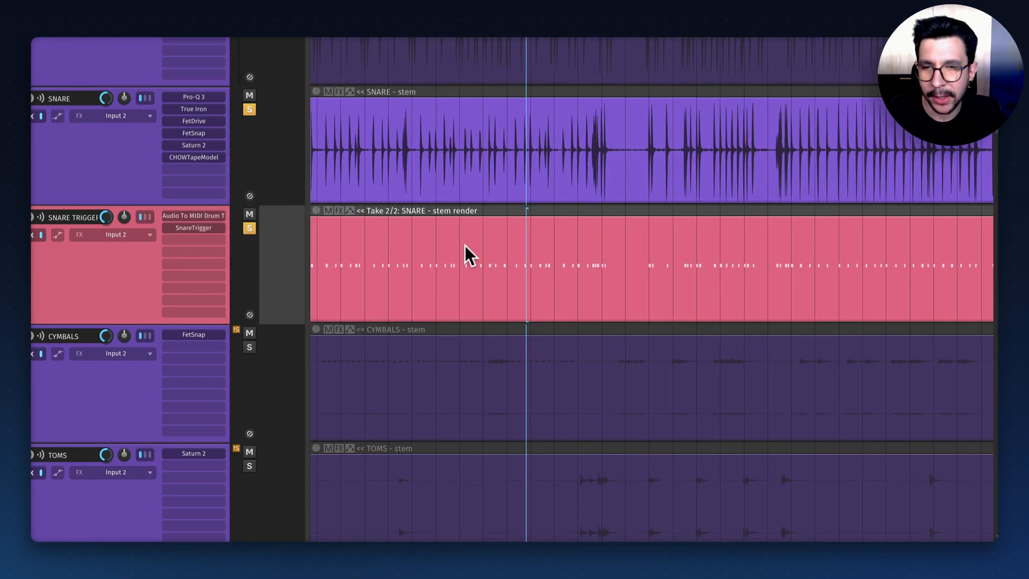
scroll(466, 244, up, 8)
scroll(456, 241, up, 5)
click(445, 236)
scroll(448, 225, up, 1)
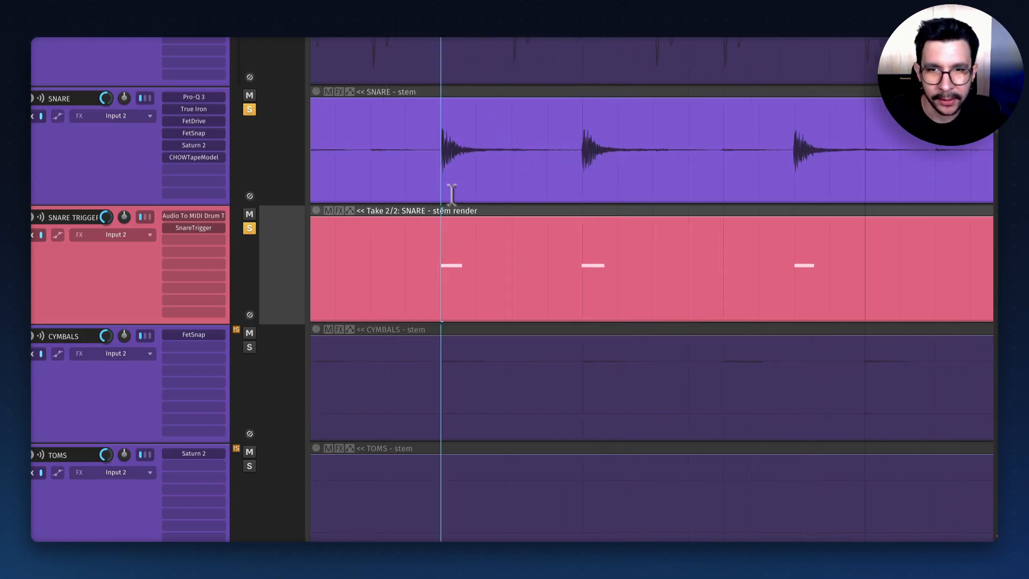
scroll(686, 265, down, 10)
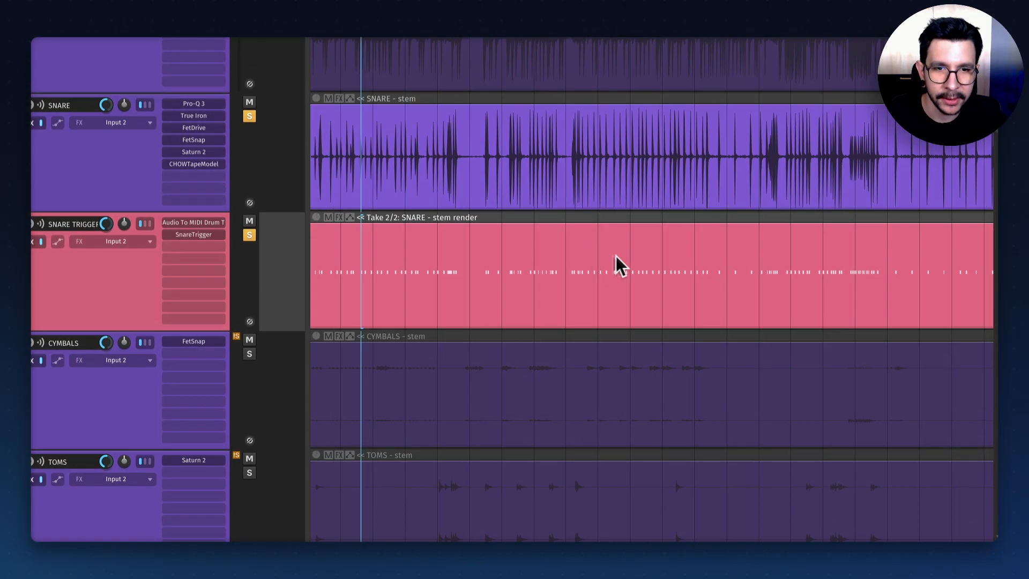
scroll(570, 254, up, 5)
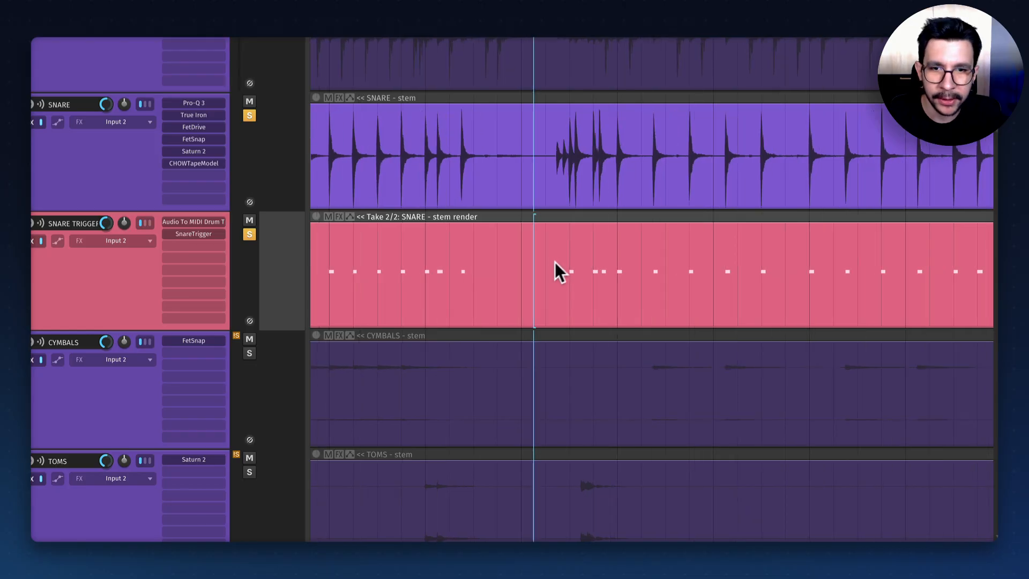
scroll(557, 265, up, 5)
scroll(575, 276, down, 1)
scroll(509, 334, up, 10)
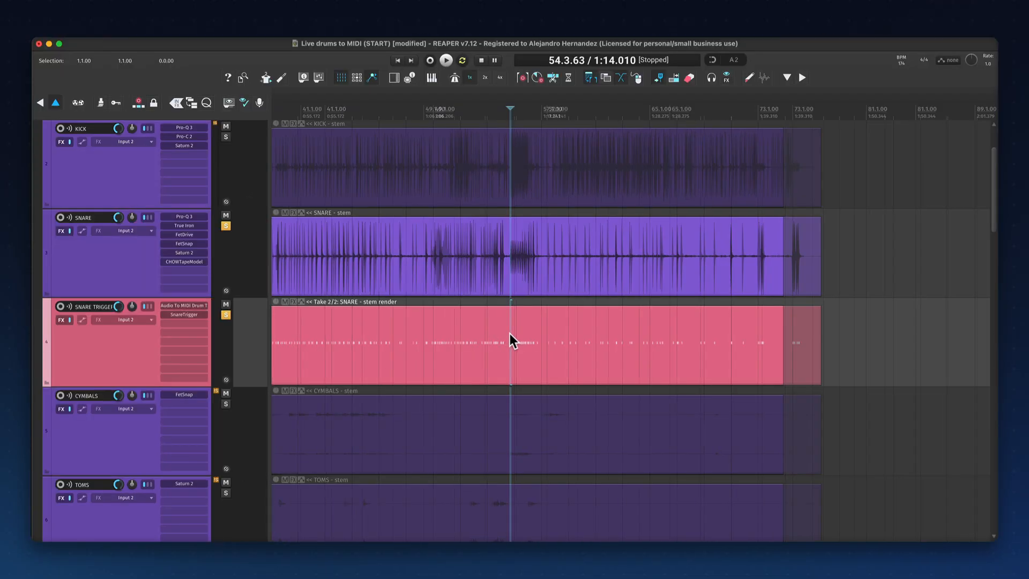
Step: Show the MIDI take in the inline editor and delete the run of snare fill notes between 54.3.63 and 56.1.00
scroll(527, 328, up, 3)
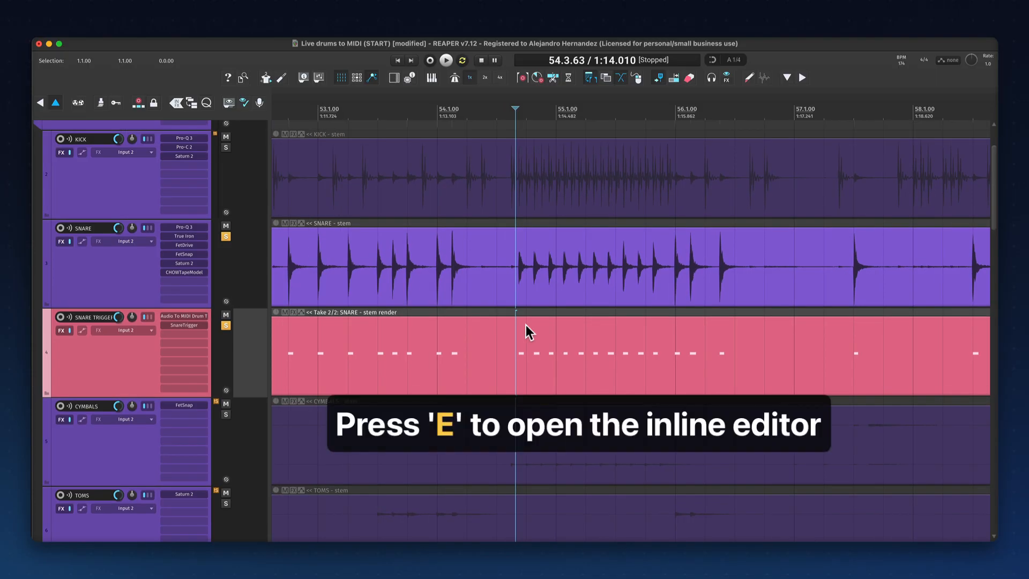
key(e)
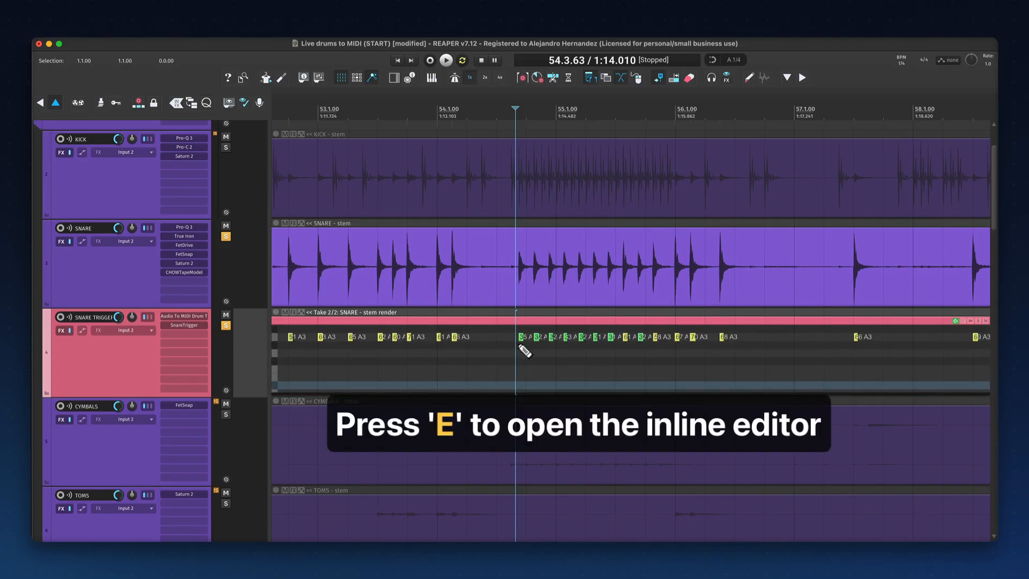
scroll(525, 351, up, 2)
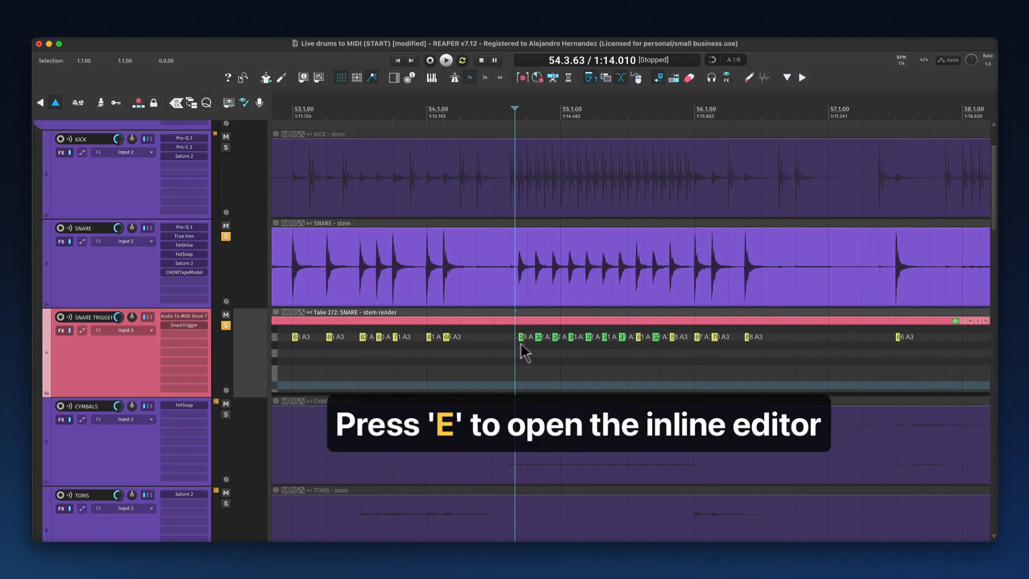
drag(521, 344, 643, 342)
scroll(654, 350, up, 1)
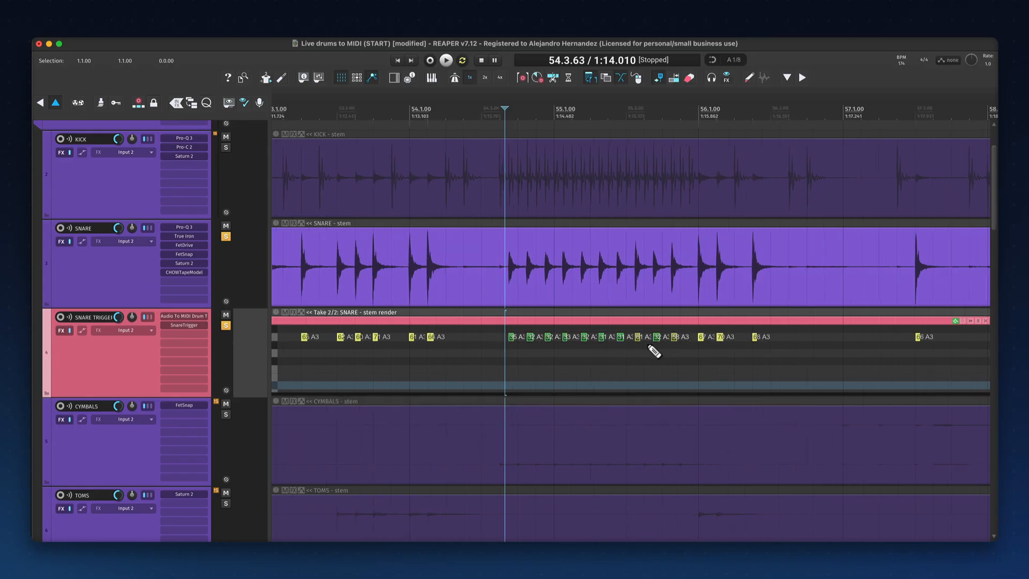
scroll(708, 335, up, 4)
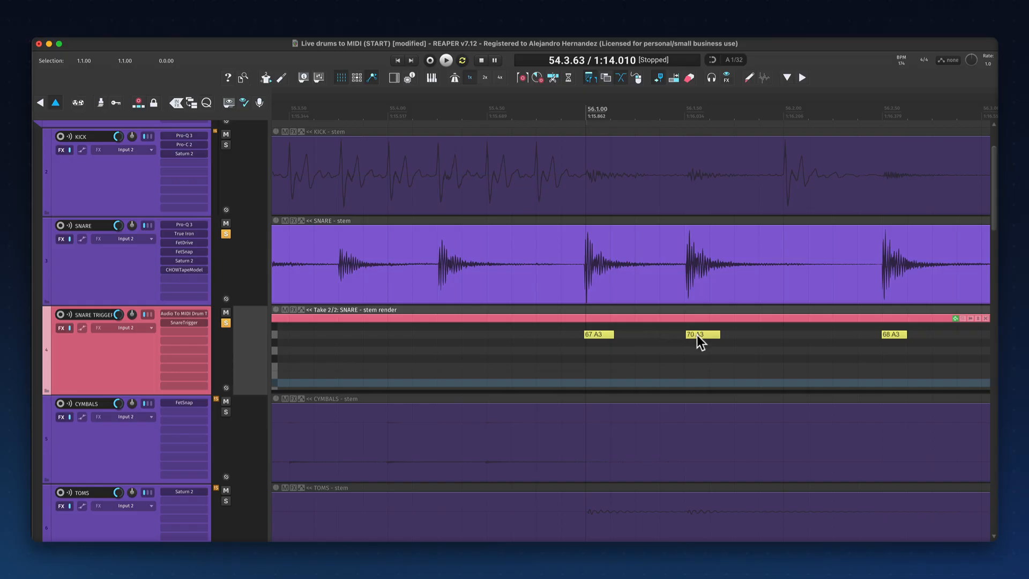
Step: Shift a single snare note slightly later in the inline editor, comparing it with the SNARE waveform above
scroll(694, 334, down, 6)
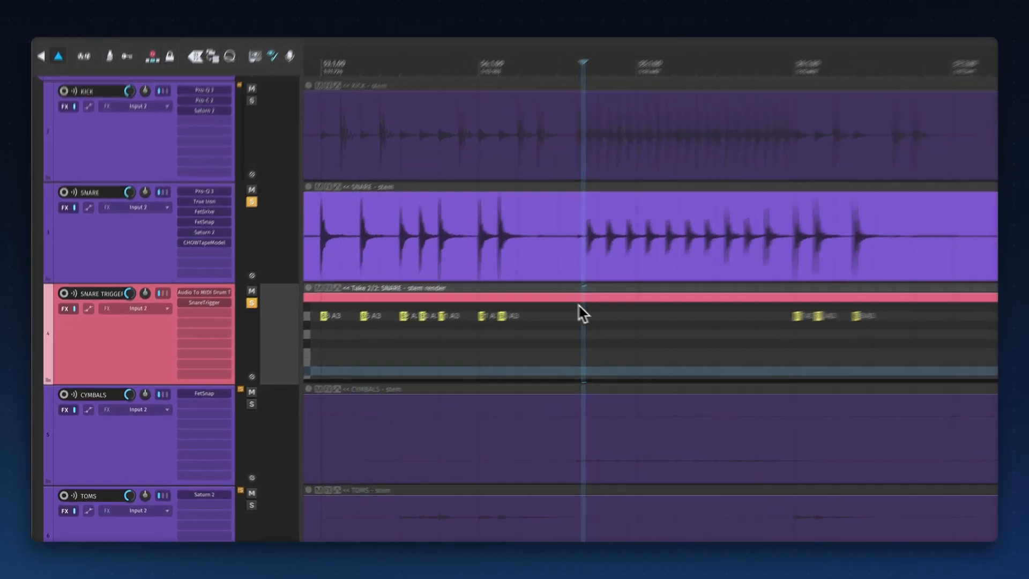
scroll(491, 313, up, 8)
drag(490, 313, 503, 313)
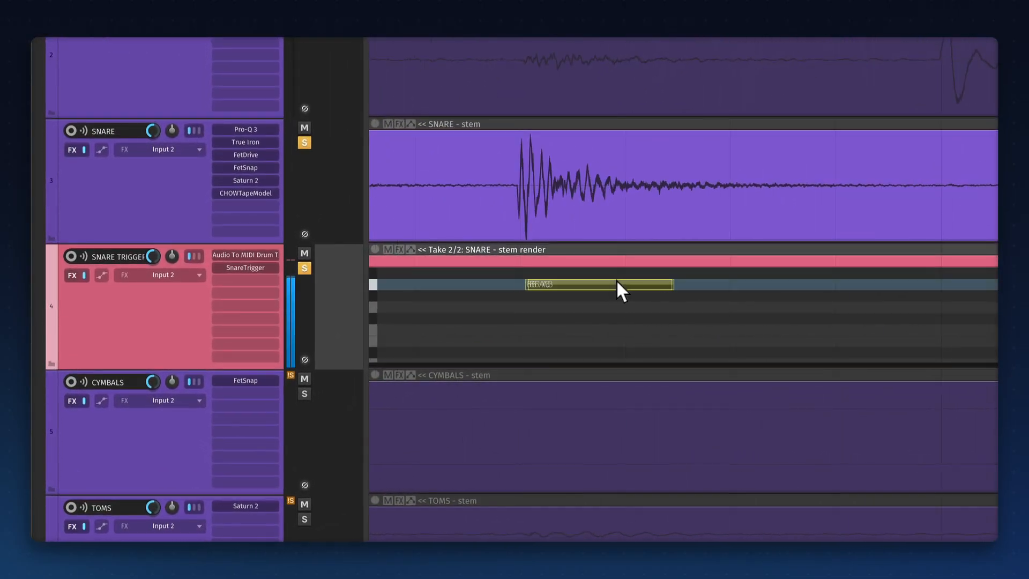
scroll(616, 280, down, 10)
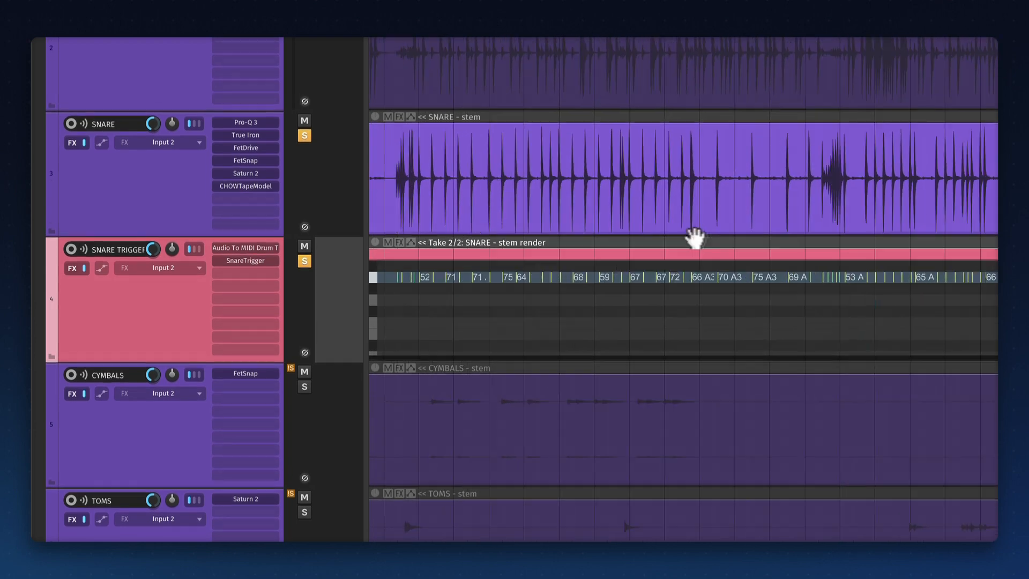
Step: Play the isolated snare hit while switching the SNARE TRIGGER track's phase to inverted and back to normal
scroll(758, 231, up, 8)
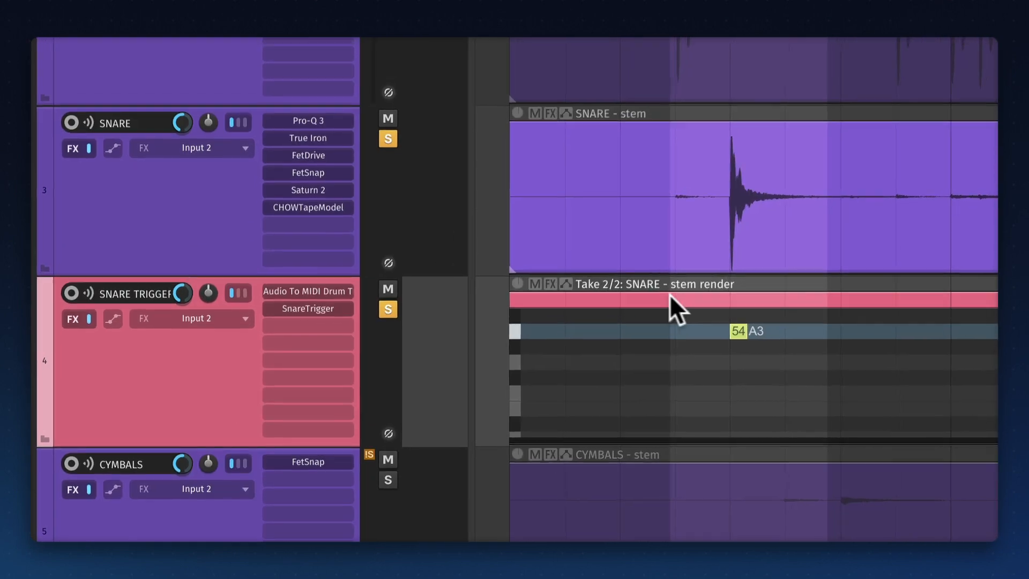
scroll(670, 294, up, 1)
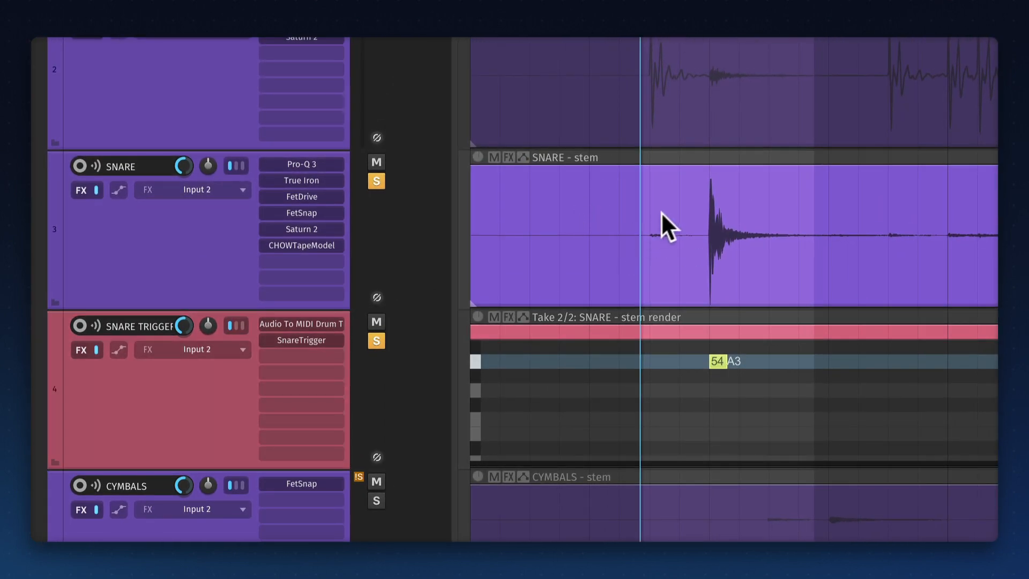
key(space)
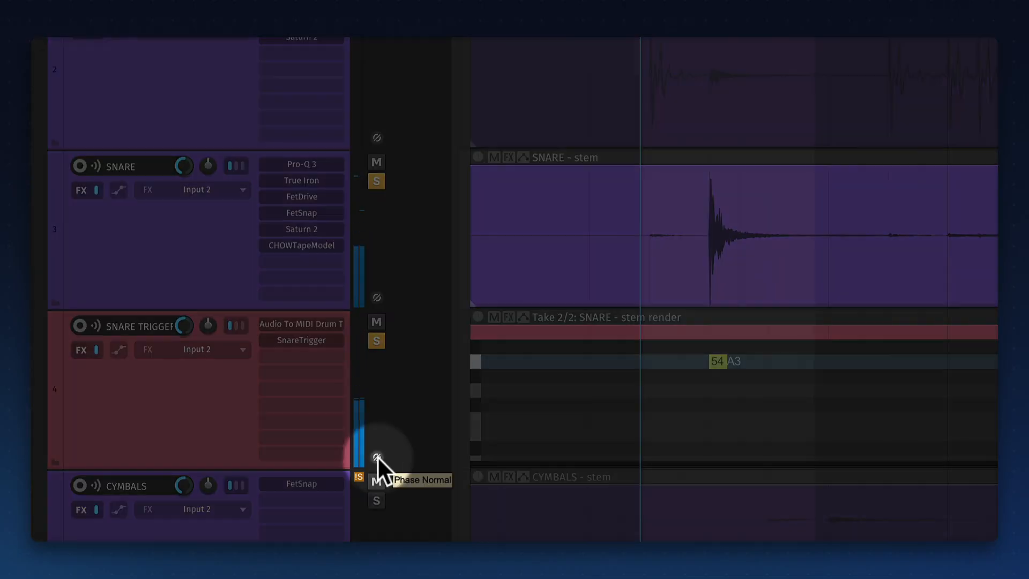
click(378, 456)
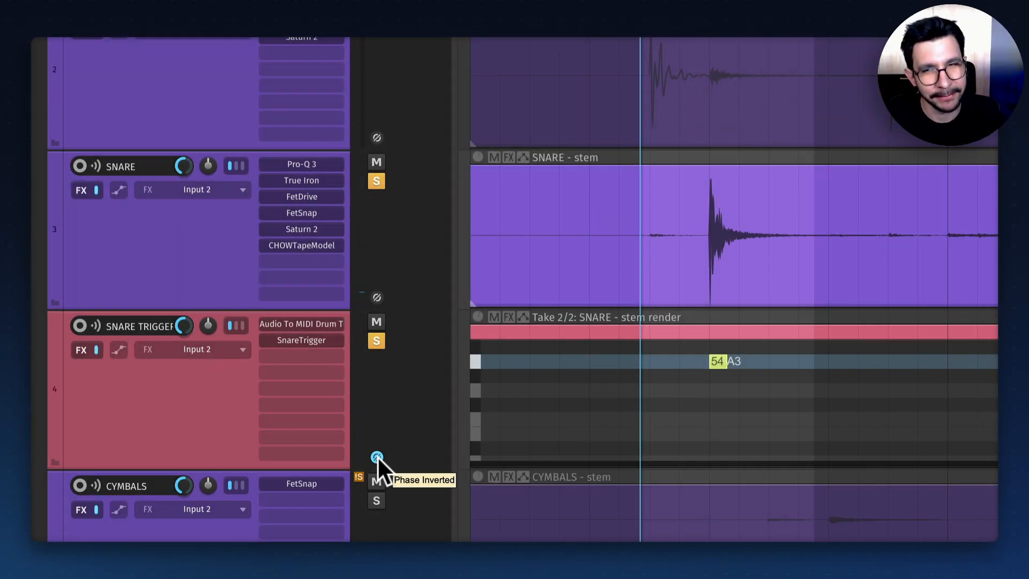
click(377, 456)
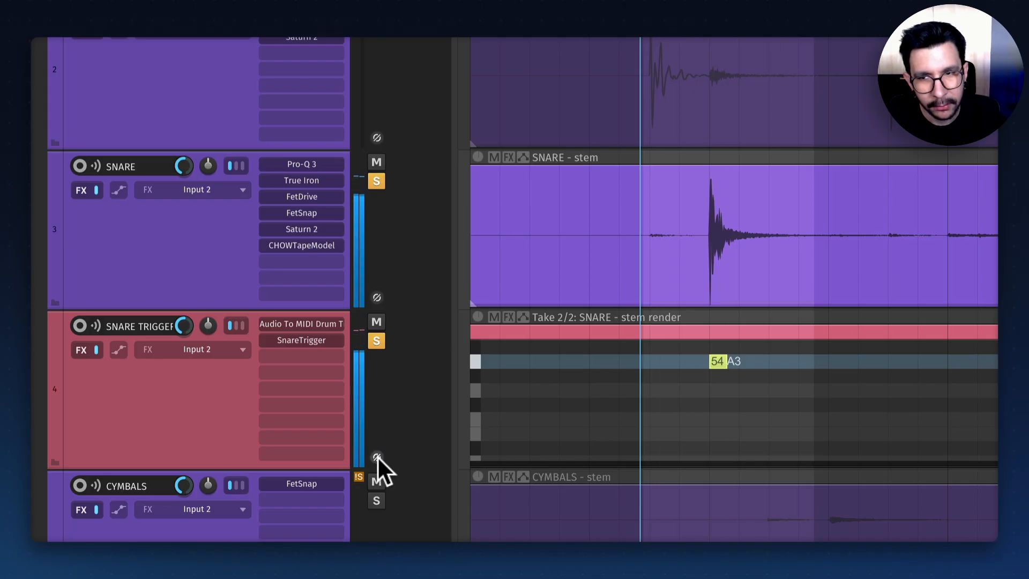
key(space)
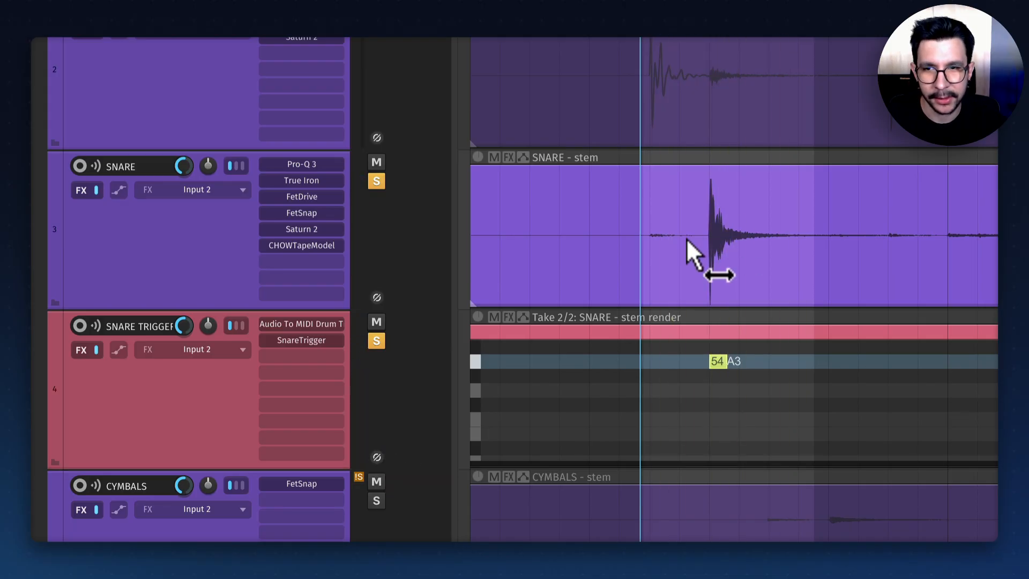
Step: Apply the track FX to the SNARE TRIGGER MIDI item as a new take with mono output
scroll(681, 257, down, 4)
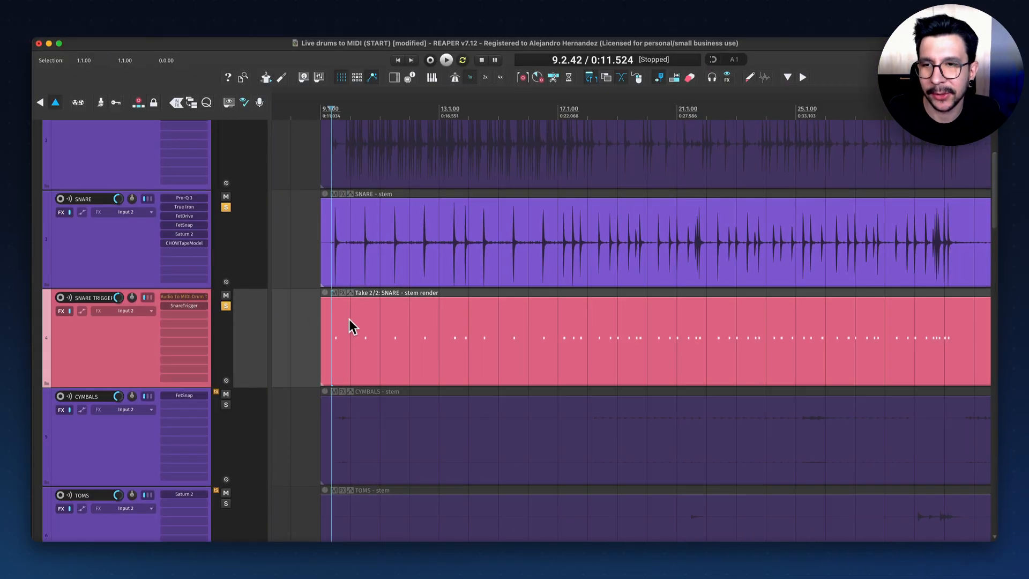
right_click(351, 321)
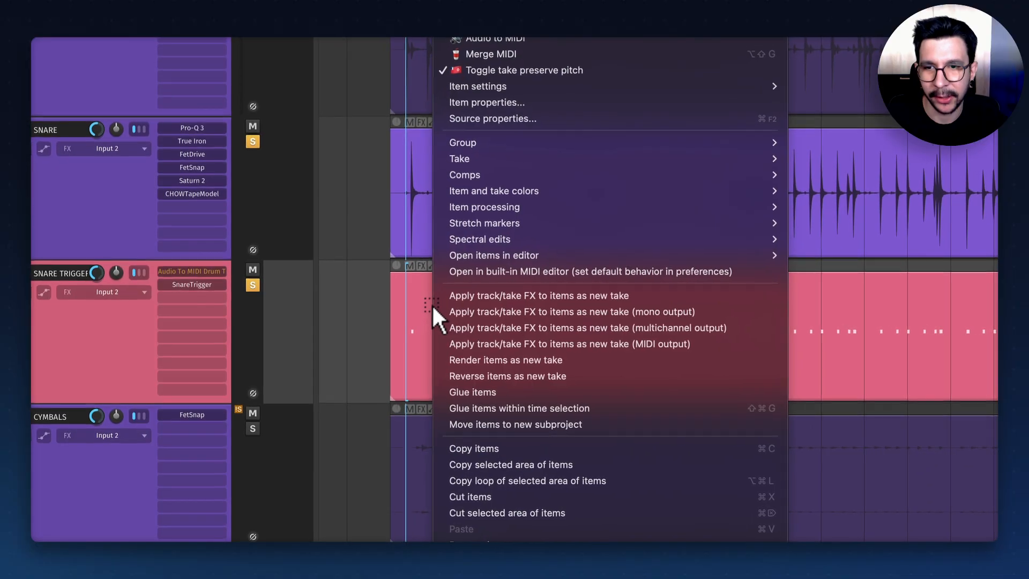
click(514, 311)
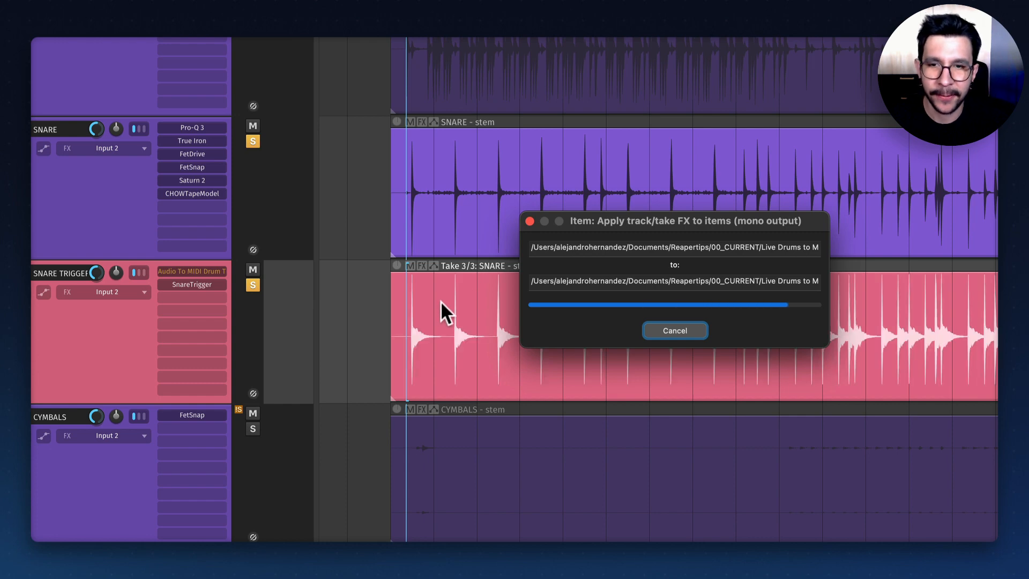
click(397, 316)
scroll(398, 317, up, 8)
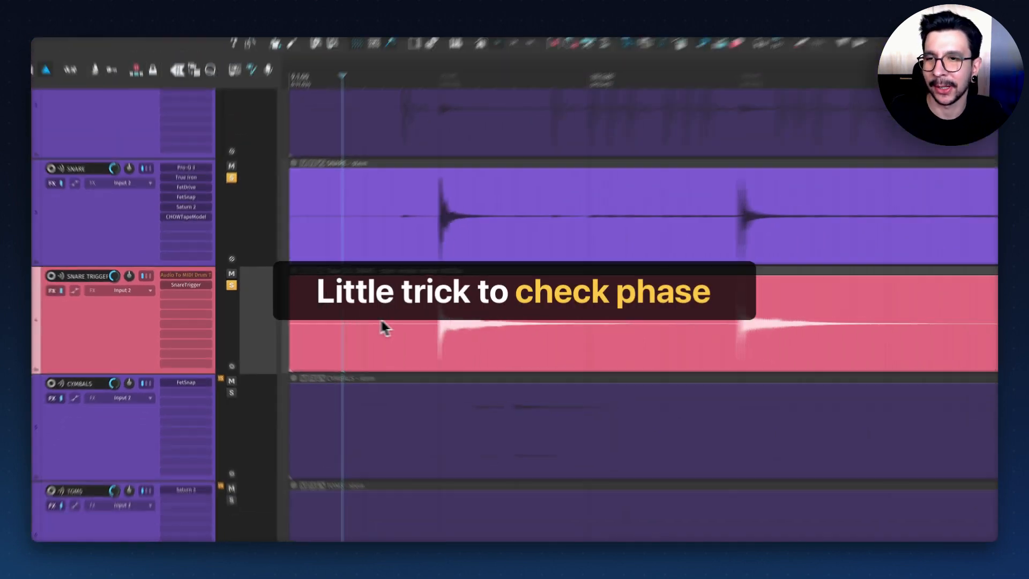
Step: Insert an empty track above SNARE and nest the SNARE and SNARE TRIGGER tracks inside it as a folder
scroll(453, 328, down, 3)
click(294, 249)
ctrl+click(258, 298)
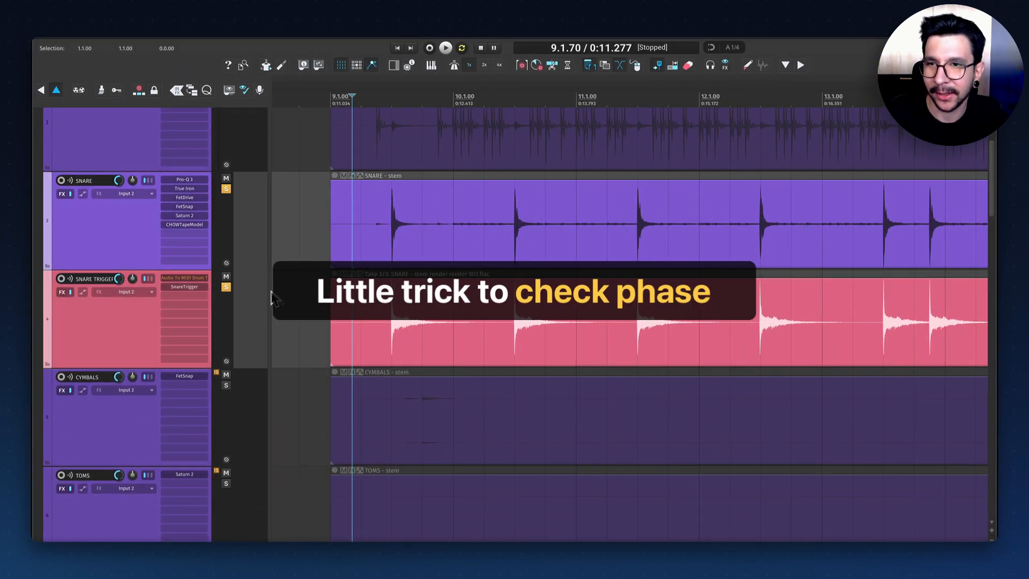
key(ctrl+g)
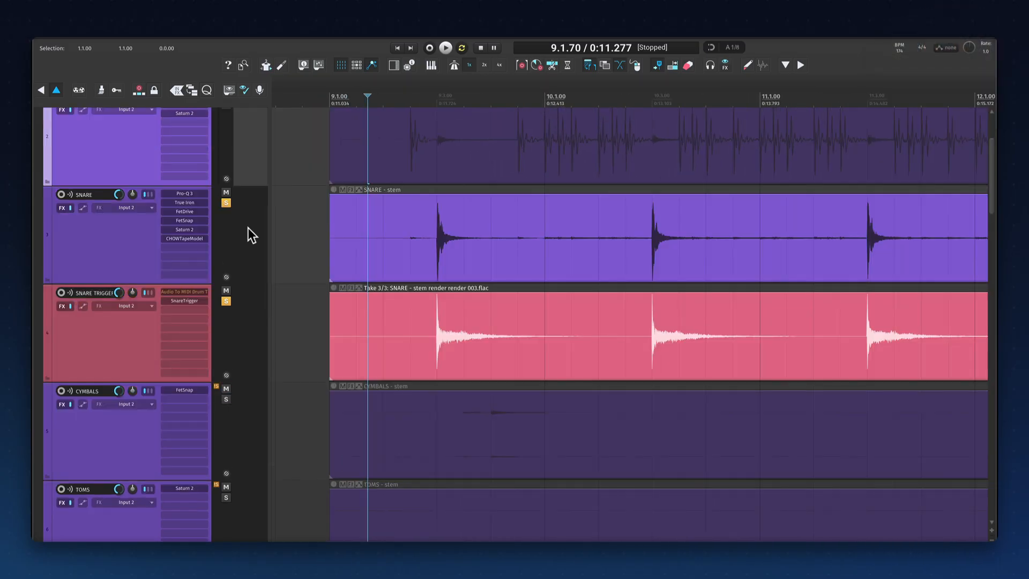
key(ctrl+g)
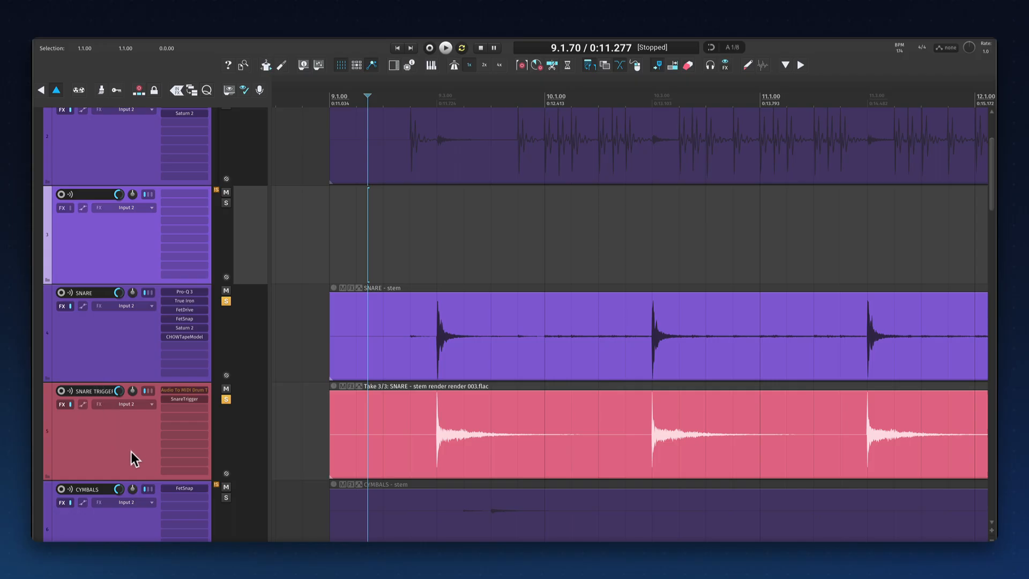
click(132, 360)
shift+click(119, 430)
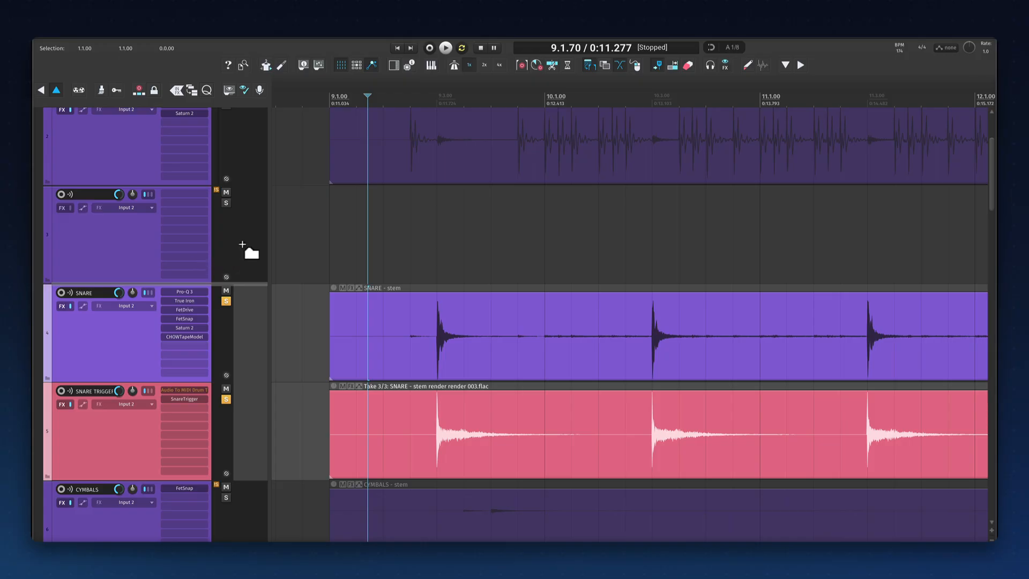
drag(243, 245, 241, 245)
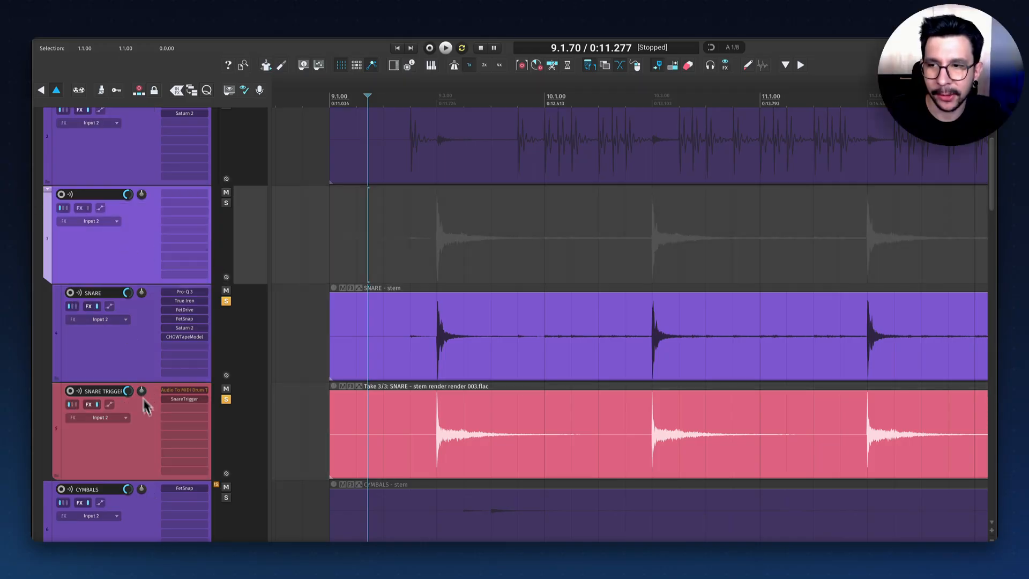
Step: Compare the SNARE and SNARE TRIGGER waveforms at the first hits, using the folder track's combined waveform as a guide
drag(369, 245, 355, 202)
scroll(401, 202, up, 3)
drag(441, 305, 440, 307)
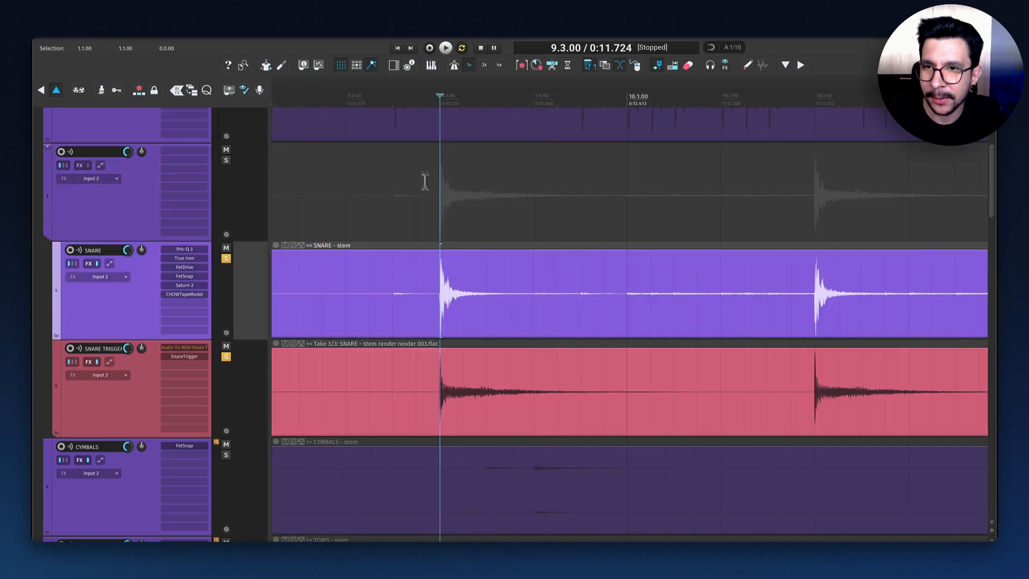
scroll(445, 212, up, 5)
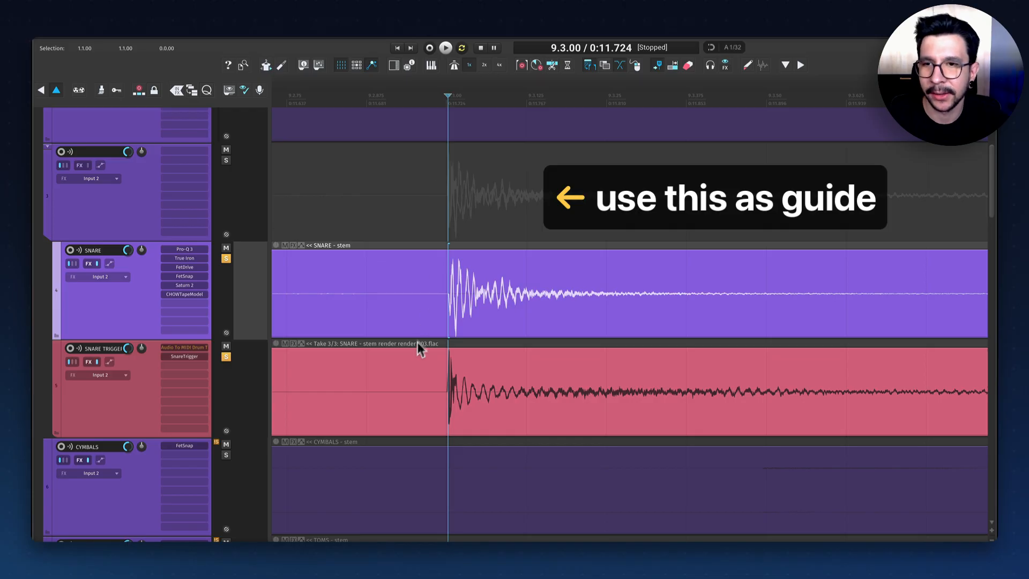
click(429, 369)
scroll(461, 397, up, 5)
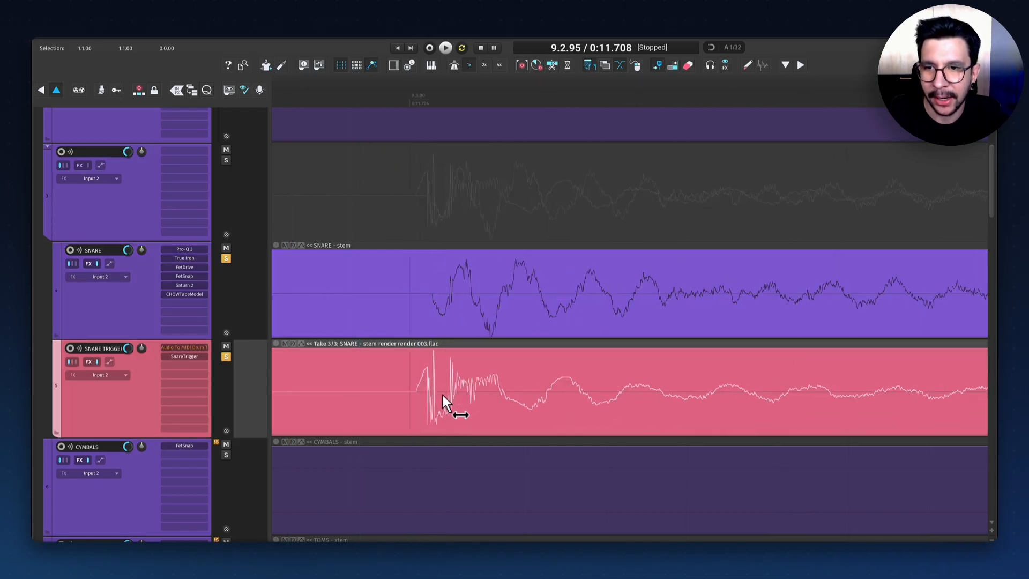
scroll(417, 387, down, 8)
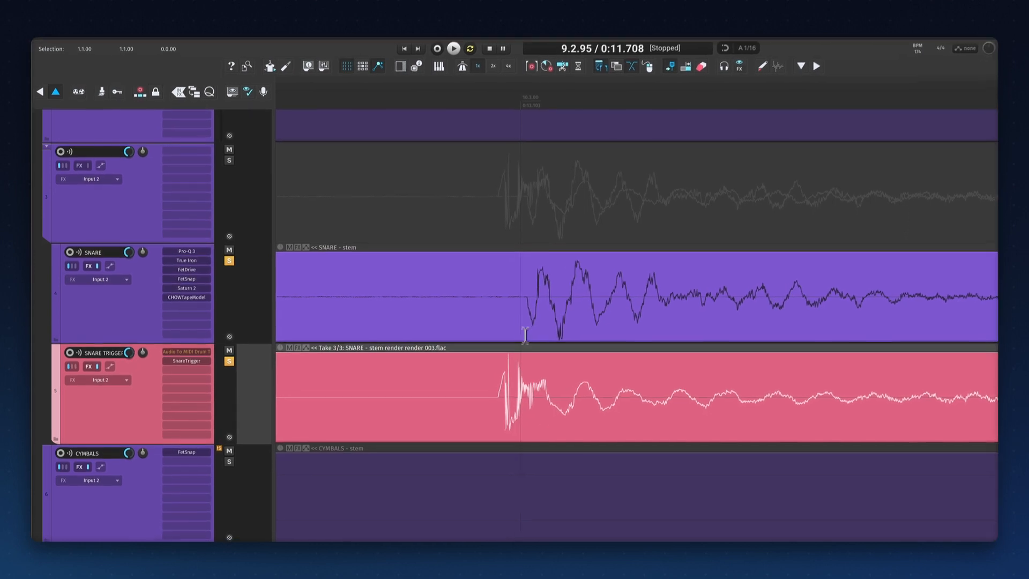
scroll(515, 347, up, 3)
scroll(579, 365, down, 3)
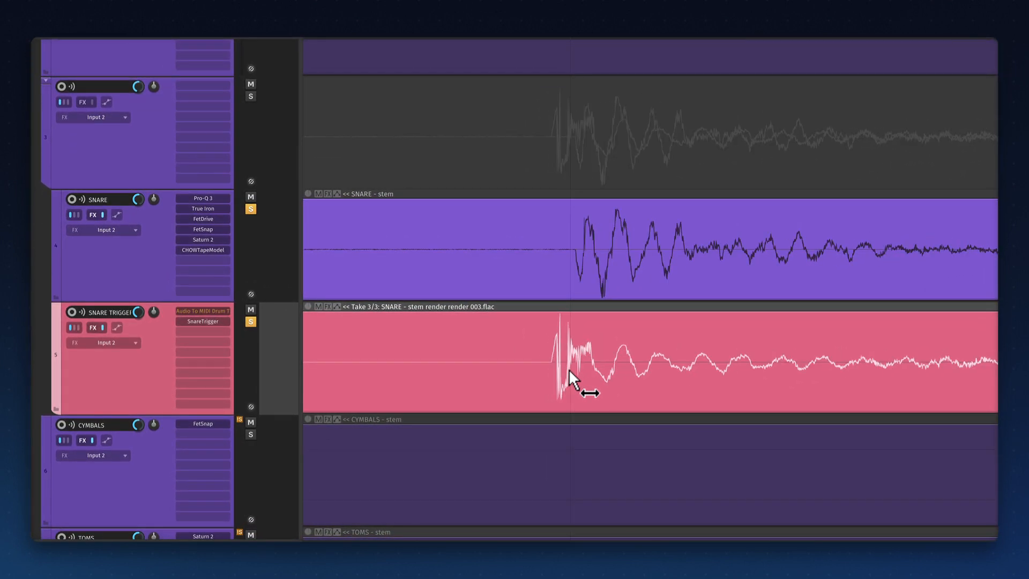
Step: Move the second SNARE TRIGGER hit slightly later to line up with the SNARE waveform, and check the remaining hits
mouse_move(569, 370)
mouse_down()
mouse_move(606, 379)
mouse_move(587, 376)
mouse_up()
scroll(609, 350, down, 10)
scroll(638, 339, right, 3)
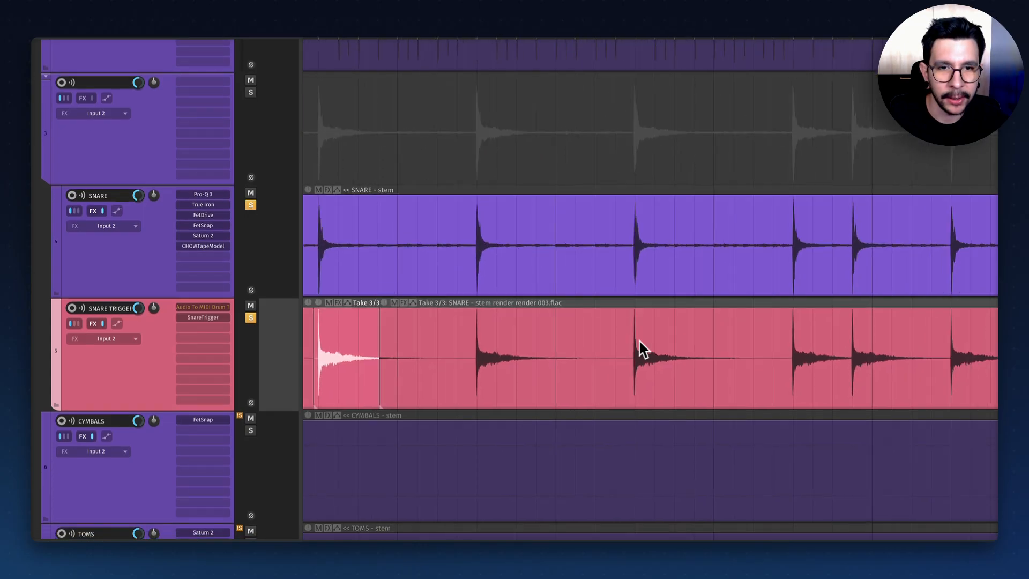
scroll(595, 346, up, 10)
scroll(729, 348, down, 15)
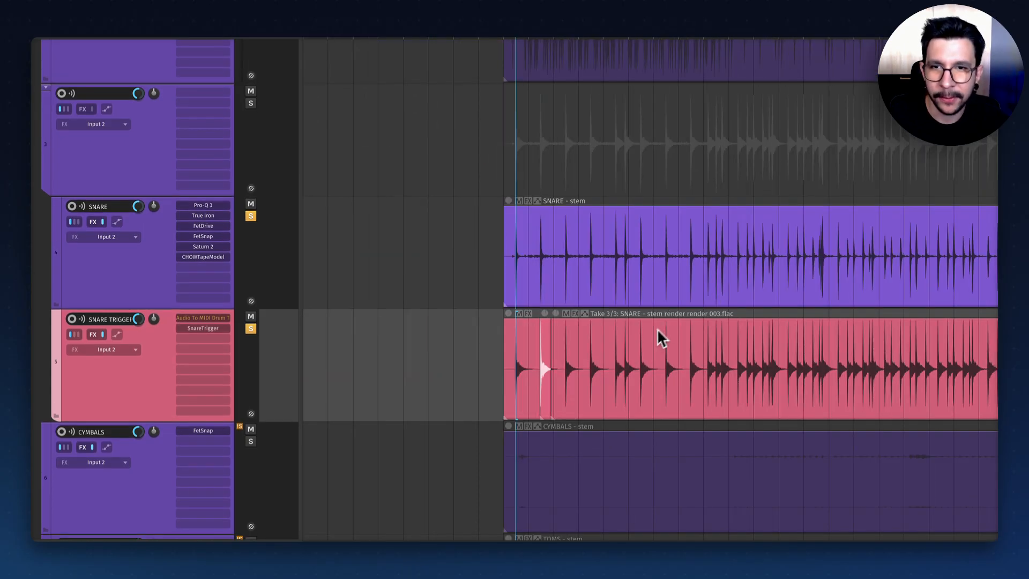
scroll(670, 328, down, 1)
scroll(718, 293, right, 3)
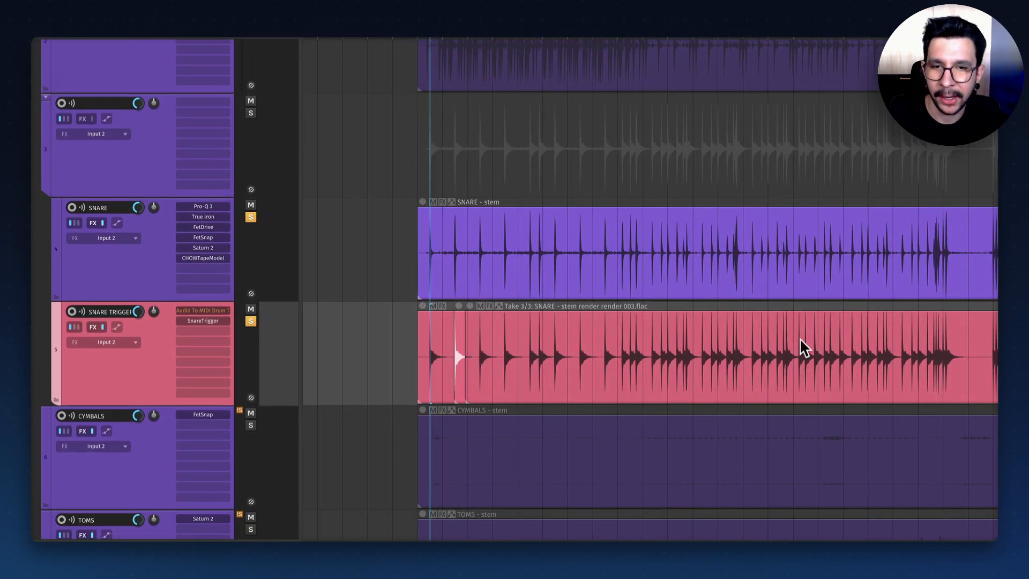
scroll(801, 339, up, 10)
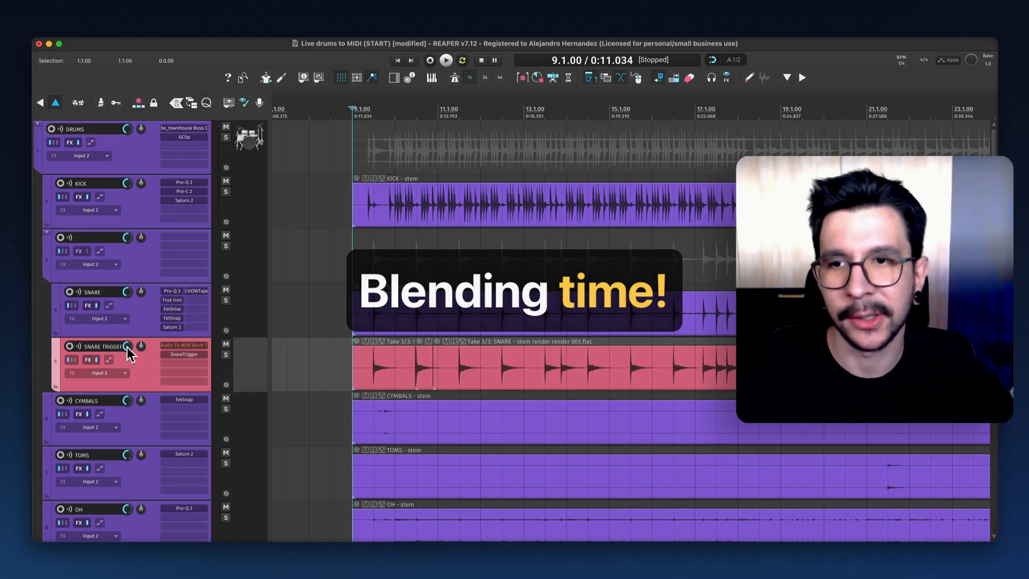
Step: Turn the SNARE TRIGGER volume down and blend it back in with the full drums playing
mouse_move(127, 346)
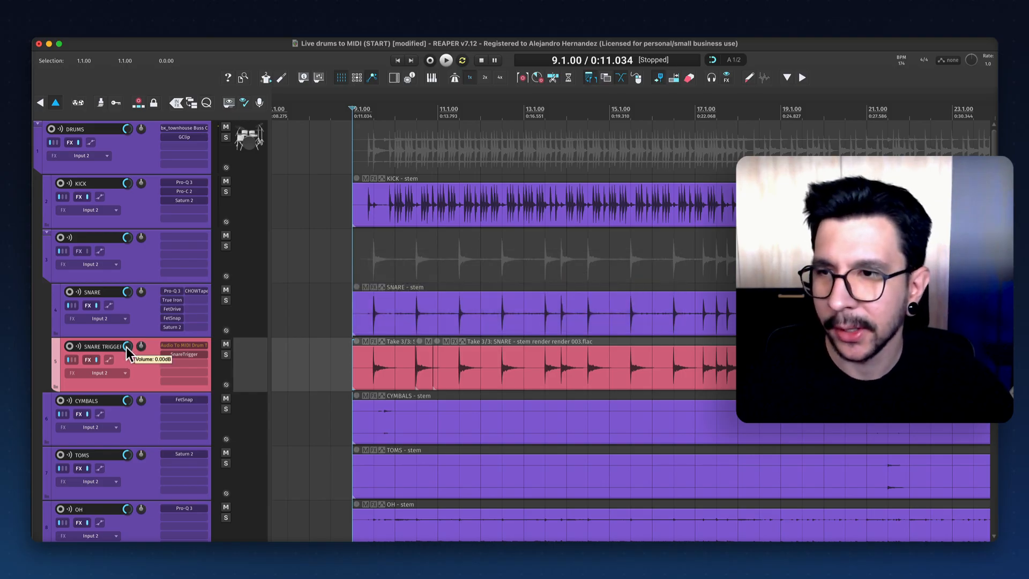
drag(126, 346, 127, 429)
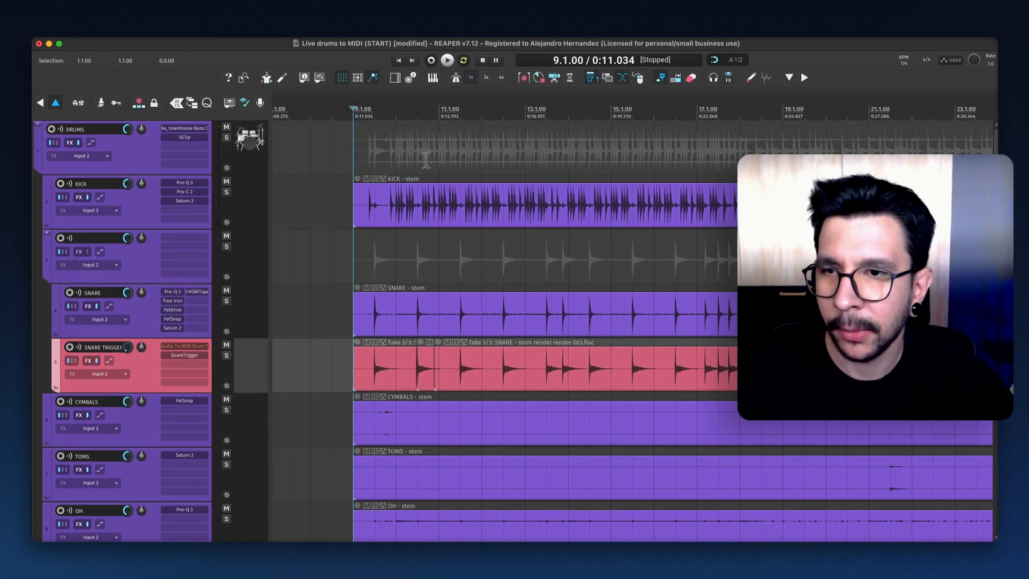
scroll(367, 214, down, 5)
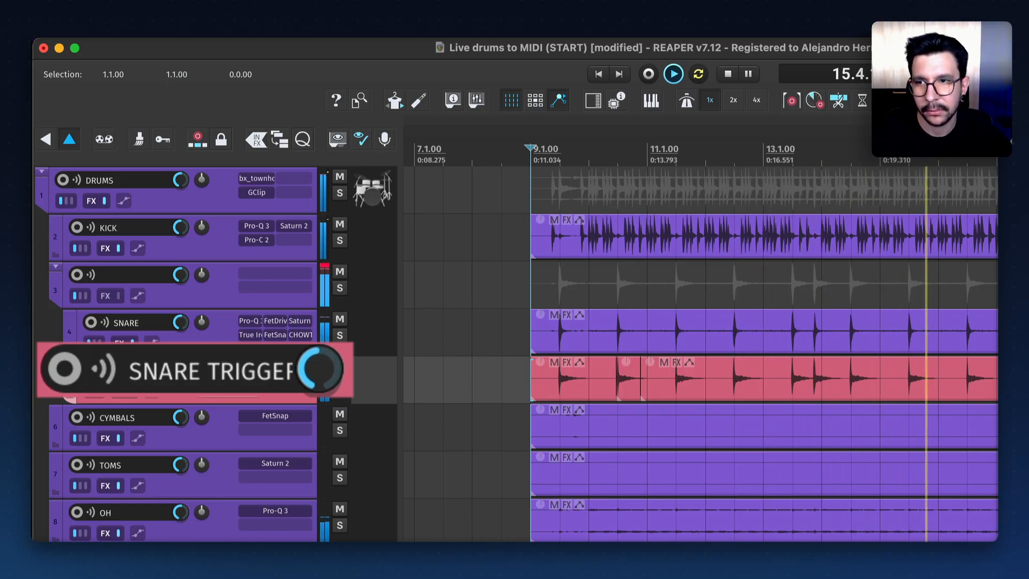
key(space)
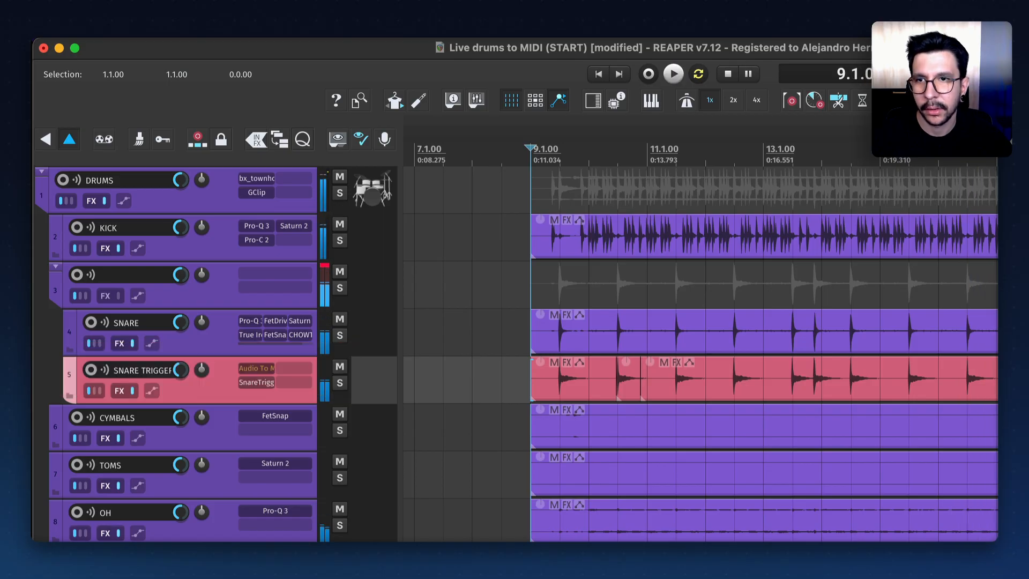
Step: Audition the drums from 9.1.00 with the SNARE TRIGGER track muted, and again with it unmuted
drag(706, 158, 664, 159)
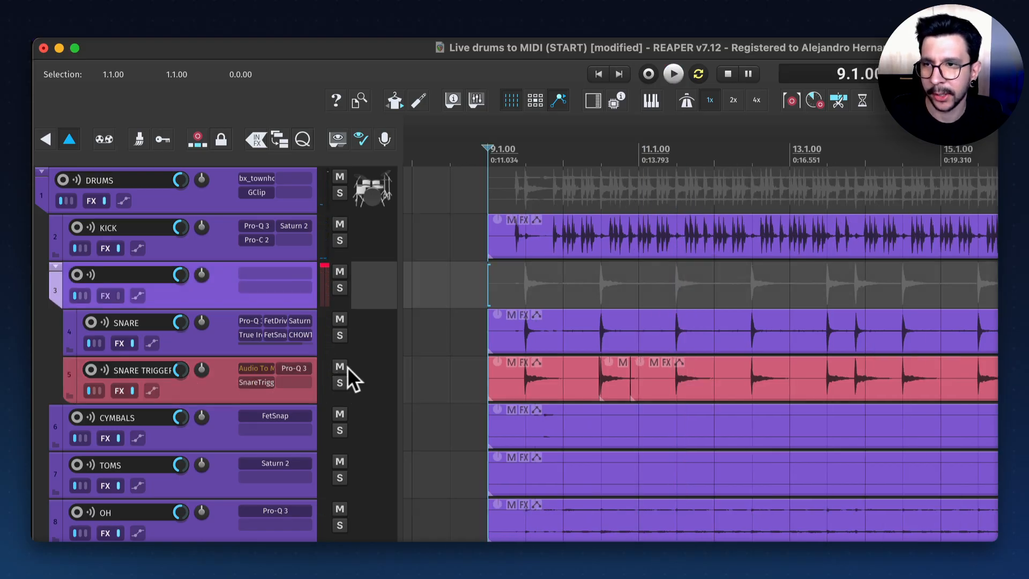
click(343, 368)
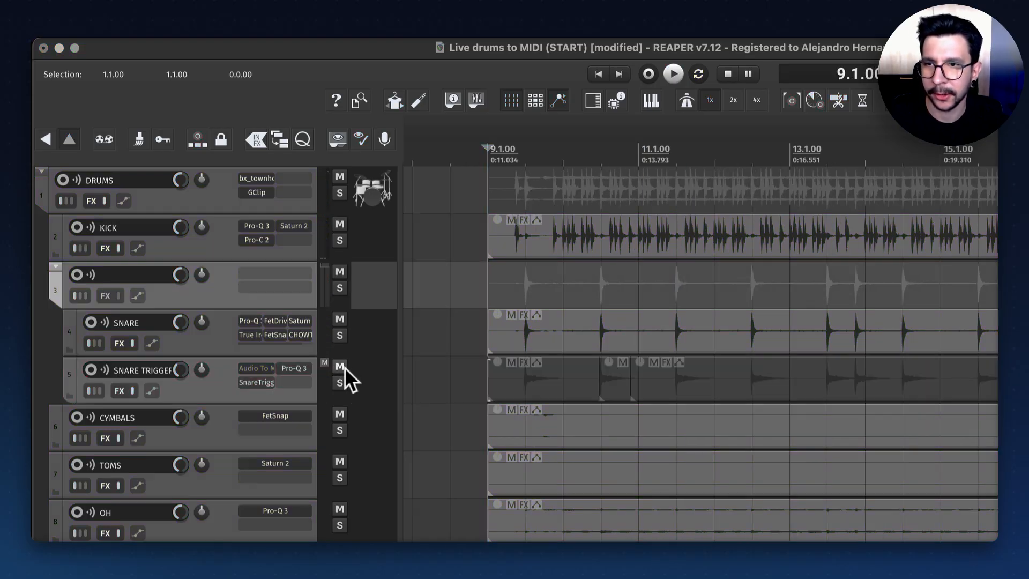
key(space)
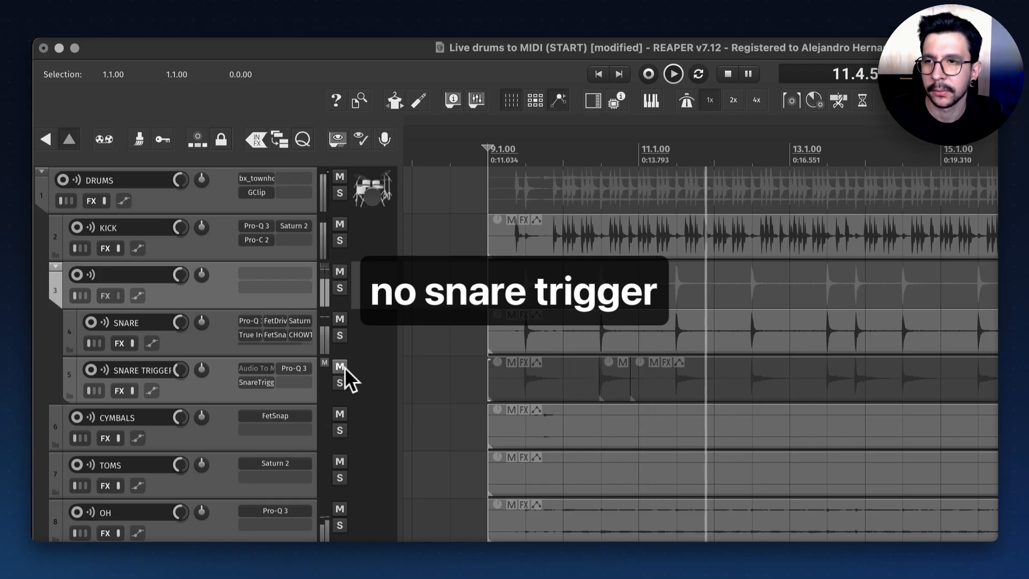
key(space)
click(345, 368)
key(space)
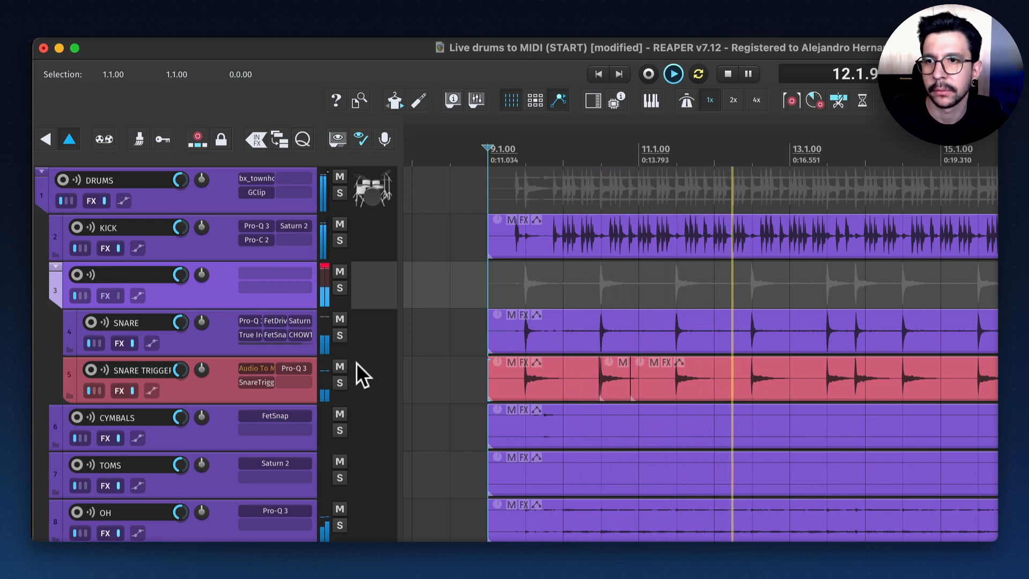
key(space)
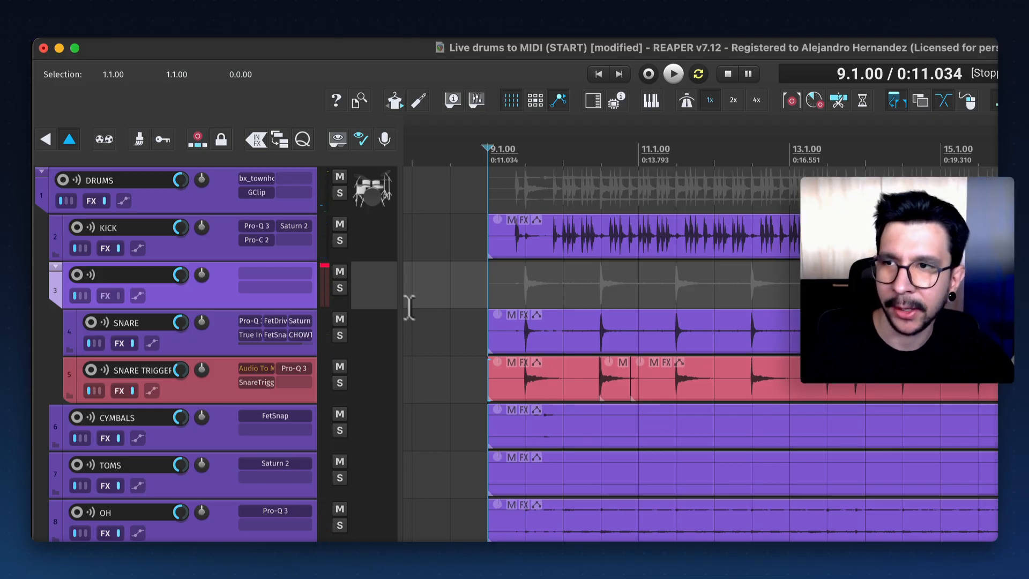
Step: Load the KICK item into MKSlicer and inspect the transient markers on its hits
click(384, 255)
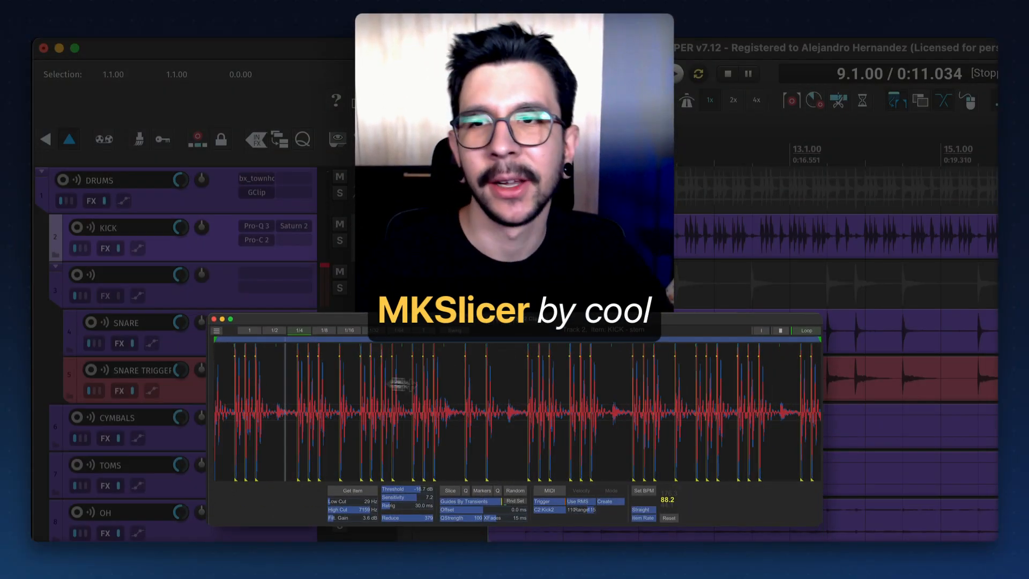
drag(401, 384, 540, 384)
scroll(460, 388, up, 4)
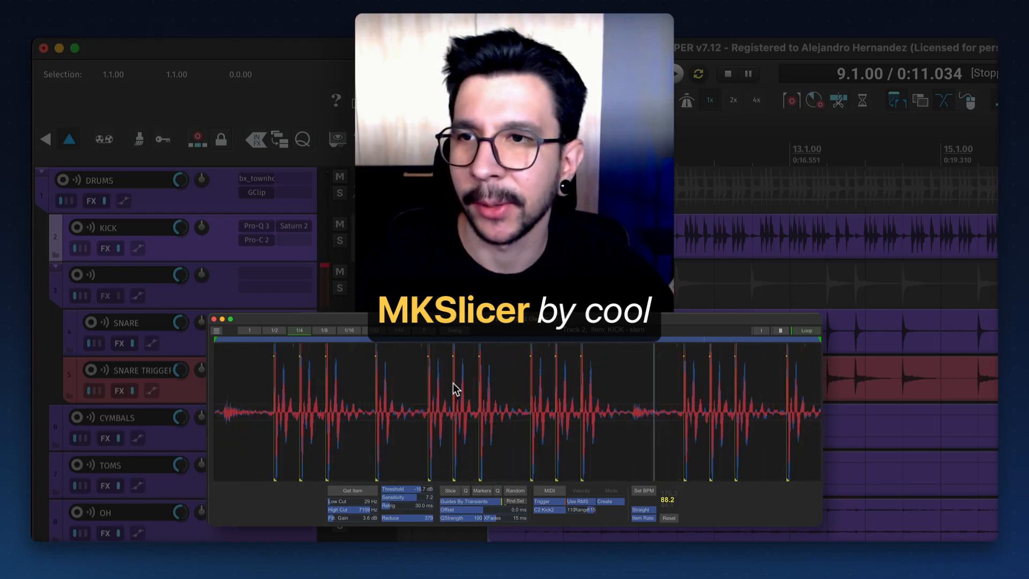
scroll(448, 385, up, 2)
click(413, 385)
scroll(399, 384, down, 1)
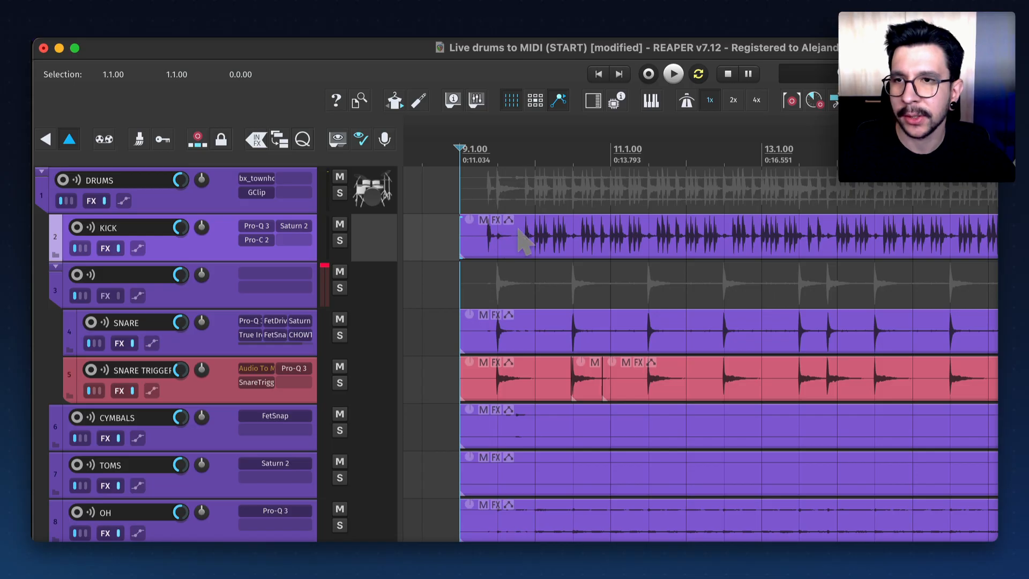
Step: Select the KICK item, show only its track at a taller height, and solo it
click(535, 238)
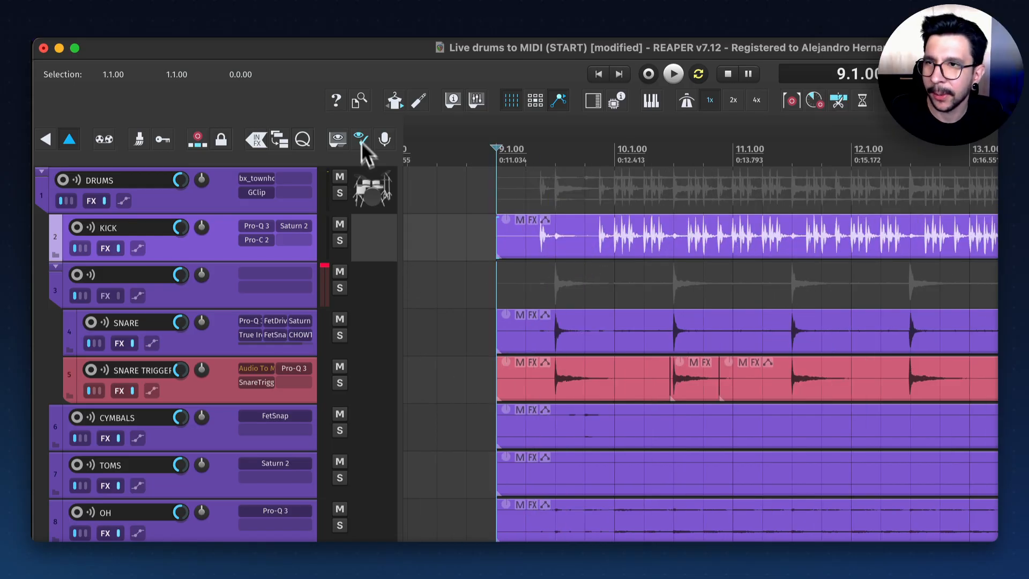
click(336, 138)
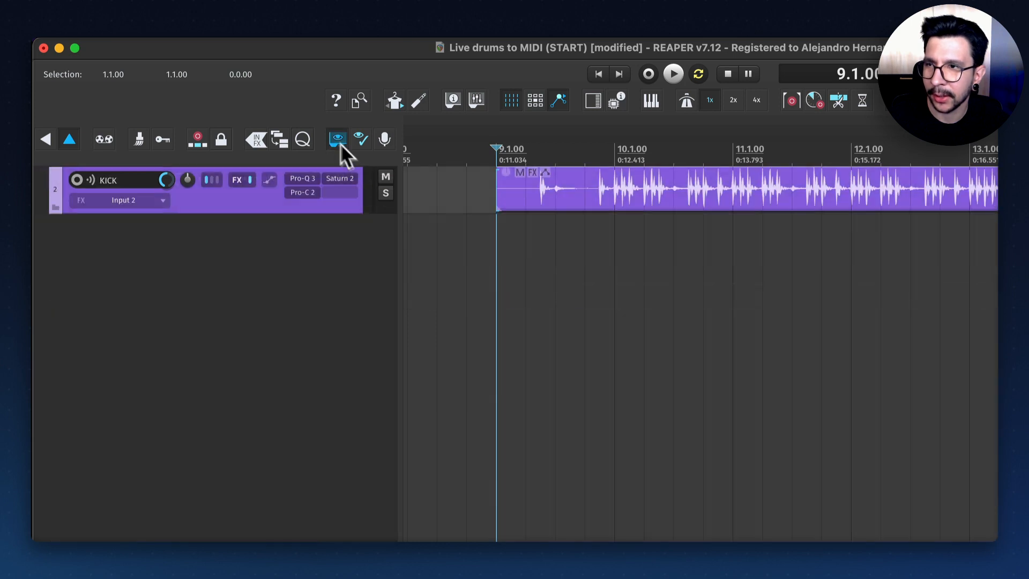
scroll(443, 240, up, 3)
drag(498, 260, 519, 257)
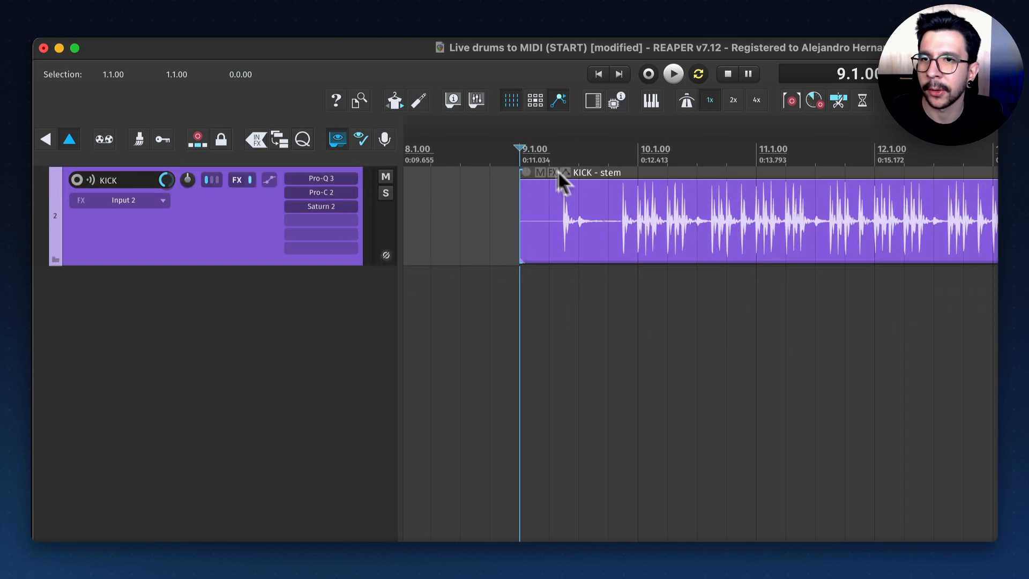
key(space)
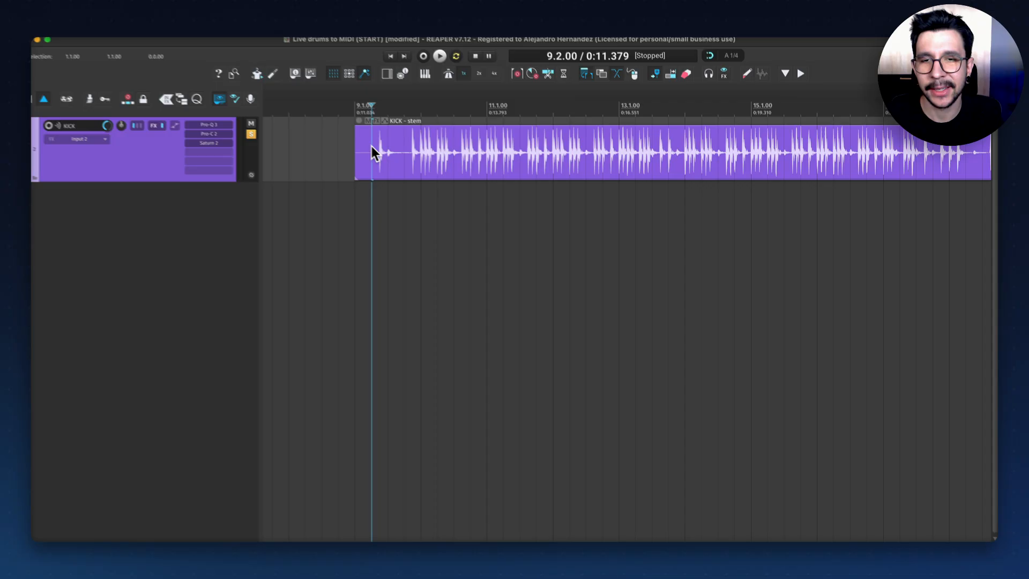
Step: Find the "MK slicer" scripts in the action list, run cool_MK Slicer.lua on the KICK item, and dismiss the action list
key(shift+slash)
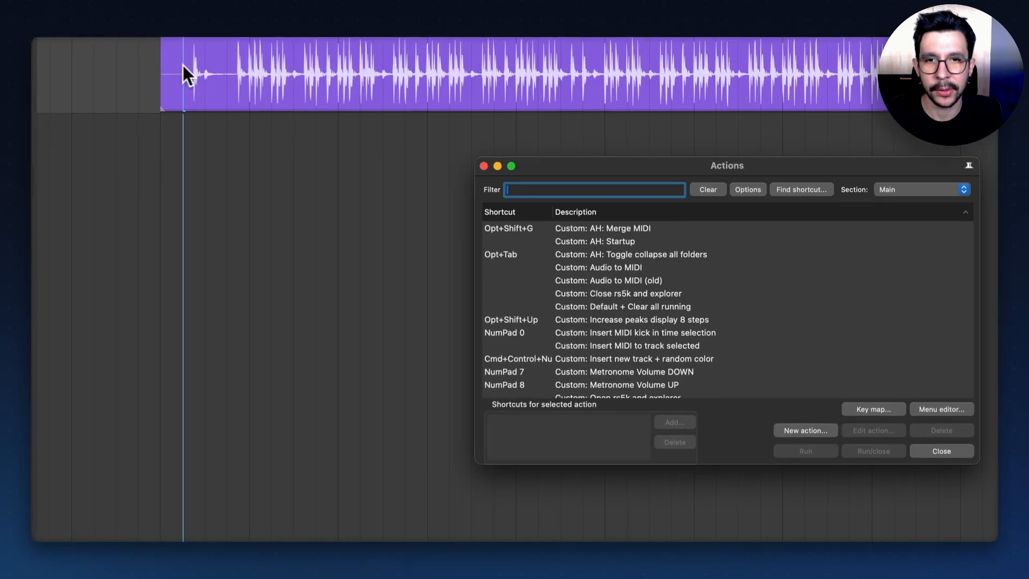
text(MK slic)
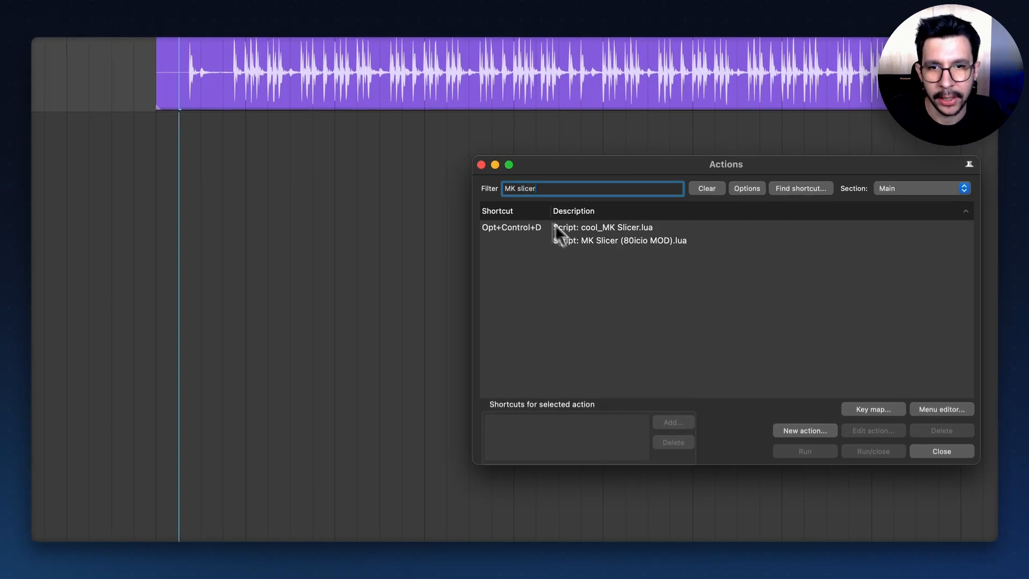
text(er)
click(570, 242)
click(574, 228)
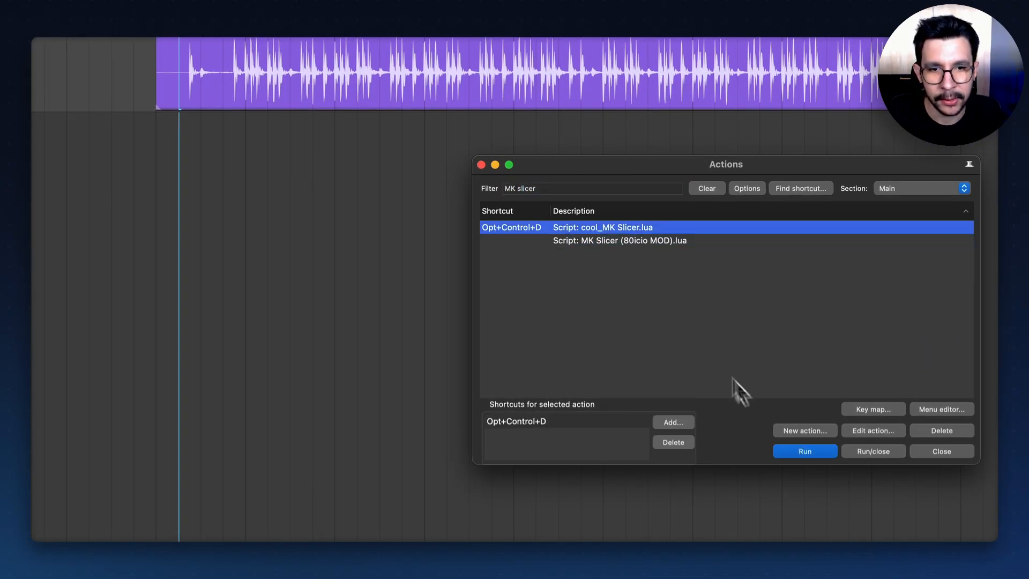
click(789, 453)
drag(549, 166, 562, 263)
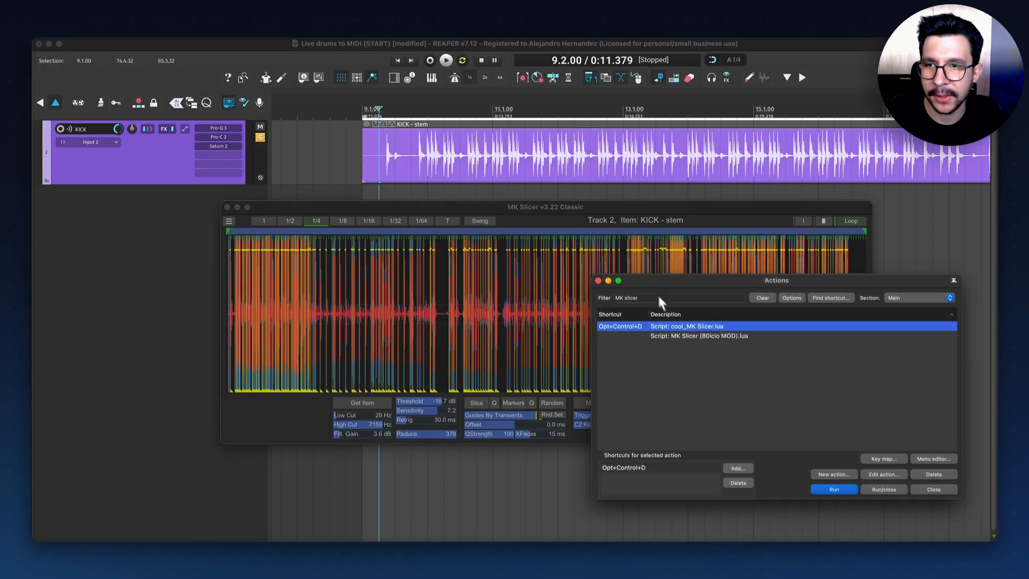
drag(651, 280, 611, 328)
click(581, 327)
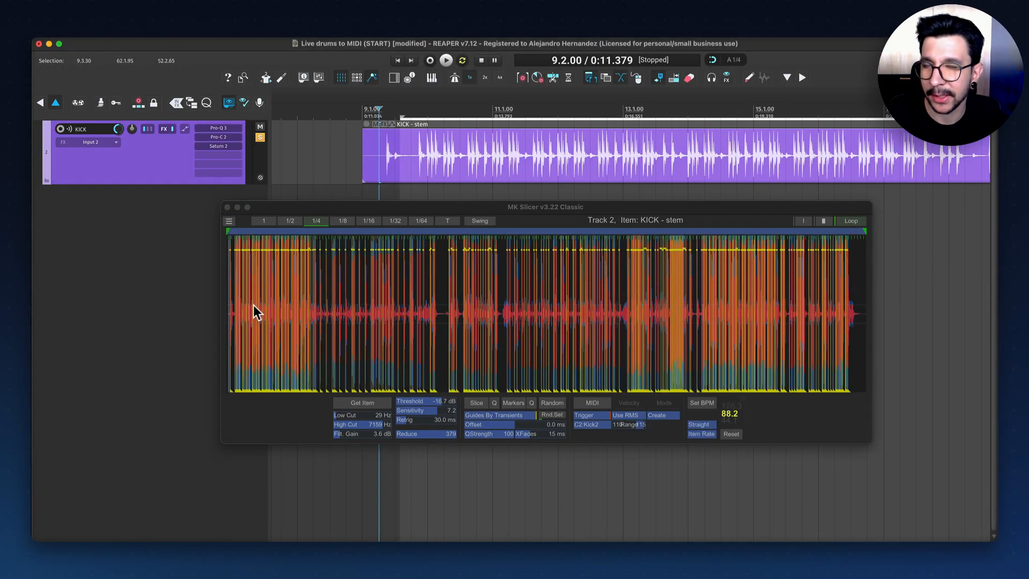
Step: Look over the detected transient markers along the KICK item, and move and enlarge the MK Slicer window
scroll(253, 300, up, 7)
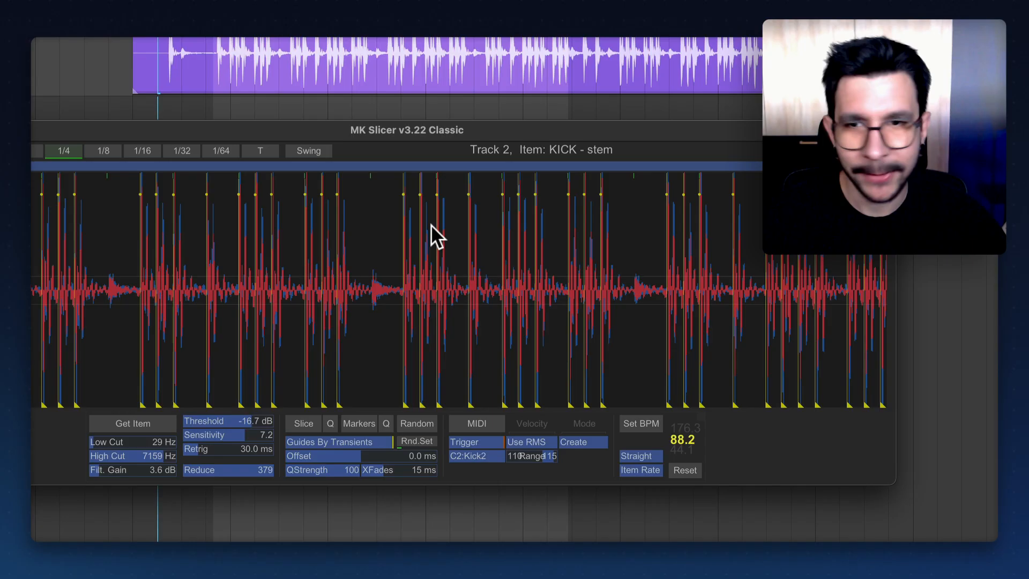
scroll(430, 227, down, 3)
scroll(430, 228, down, 2)
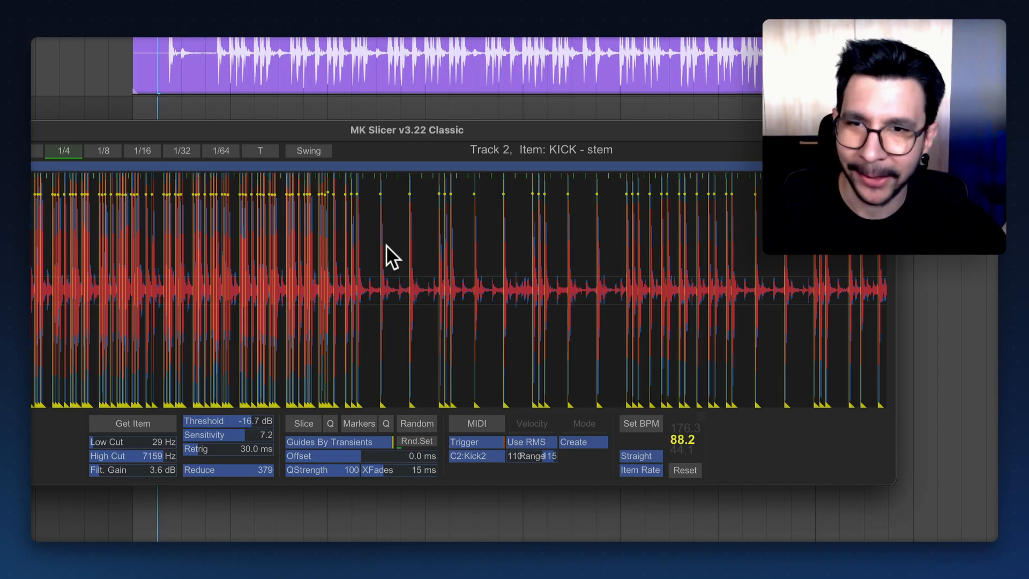
drag(394, 250, 152, 279)
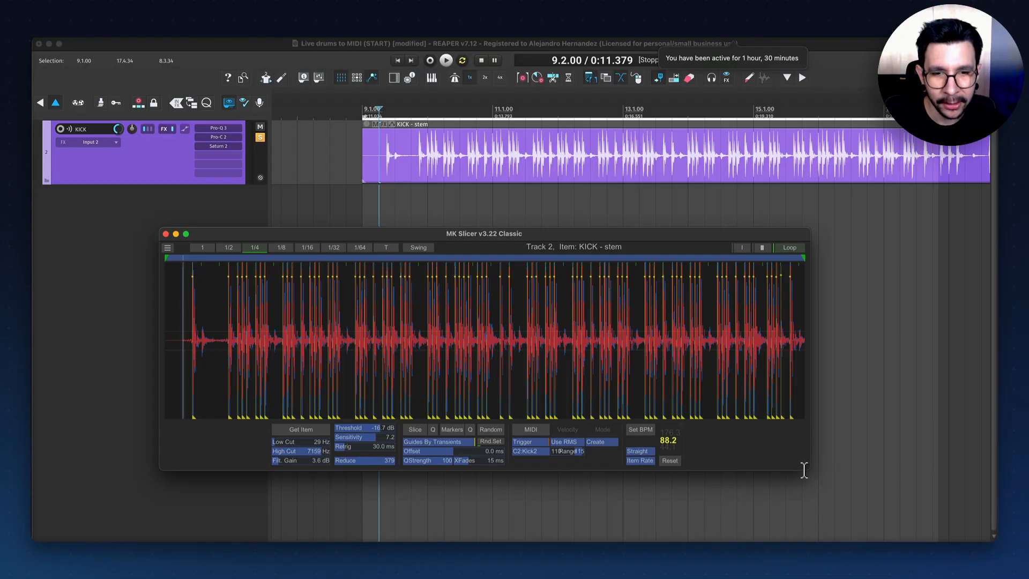
drag(888, 474, 1018, 482)
scroll(356, 349, up, 5)
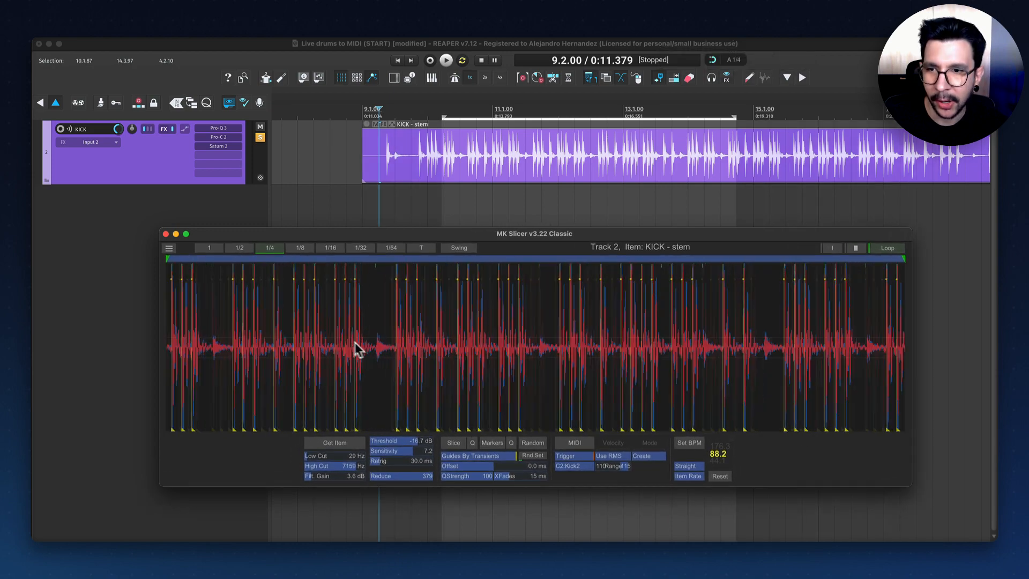
Step: Check the markers on the opening kick hits and briefly play the quiet bleed between them
drag(388, 332, 536, 328)
drag(316, 321, 463, 337)
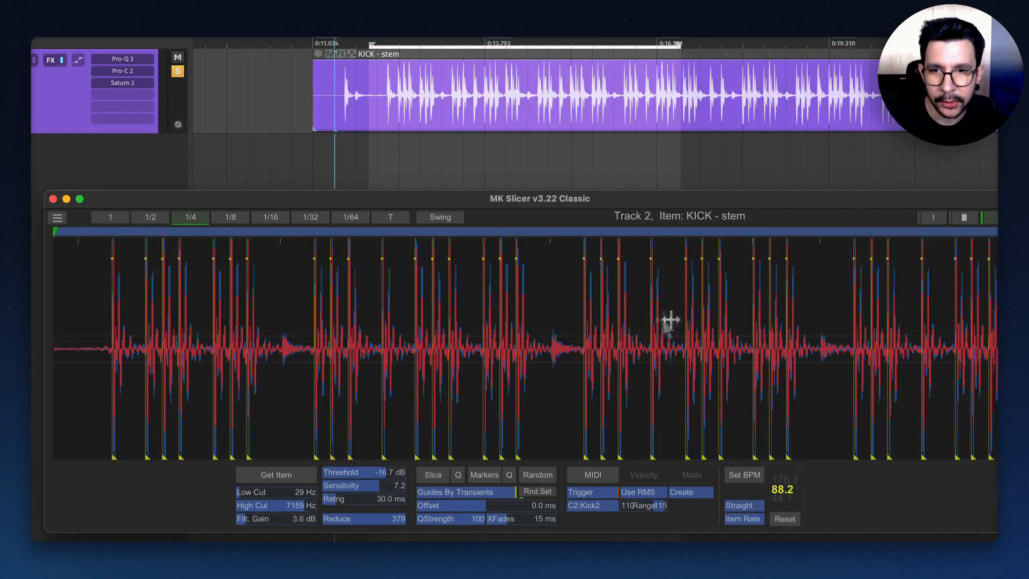
drag(631, 327, 675, 328)
click(482, 336)
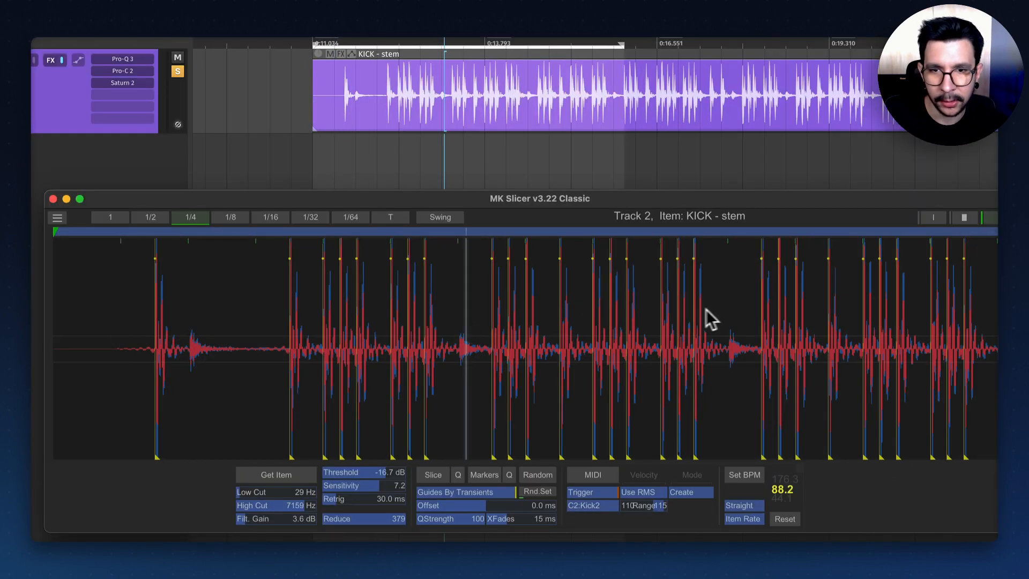
click(721, 309)
key(space)
key(space)
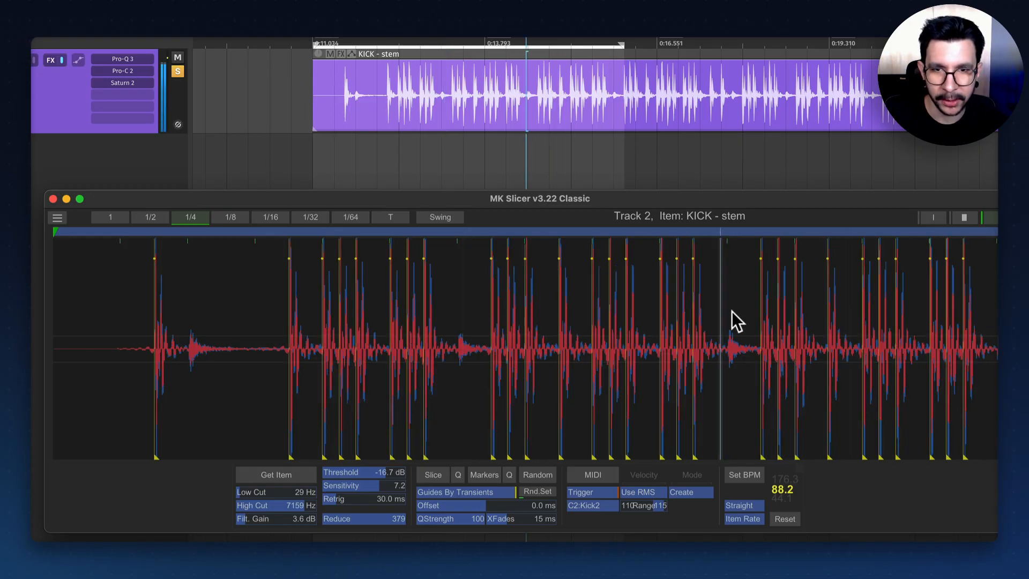
drag(986, 313, 589, 323)
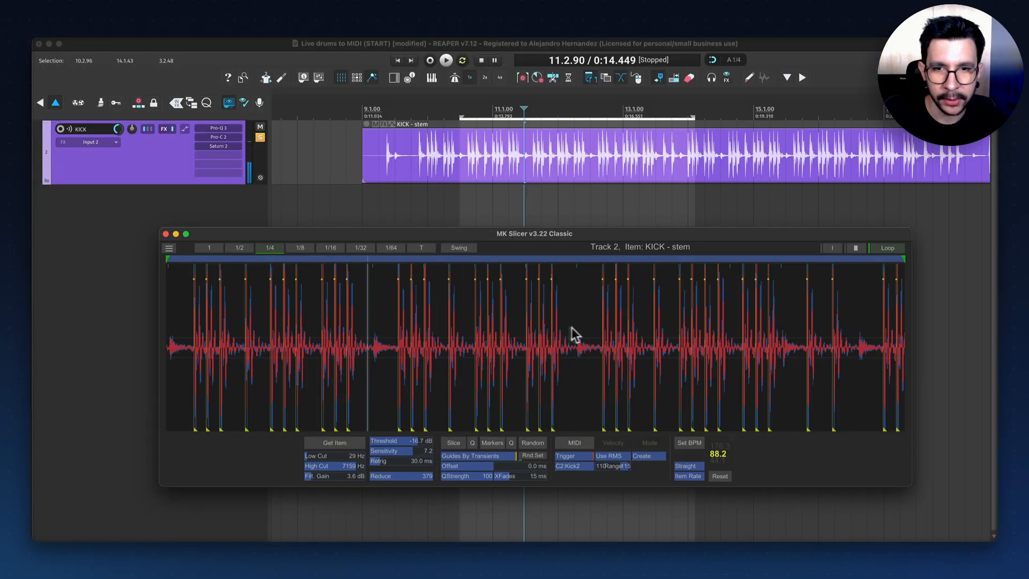
click(588, 324)
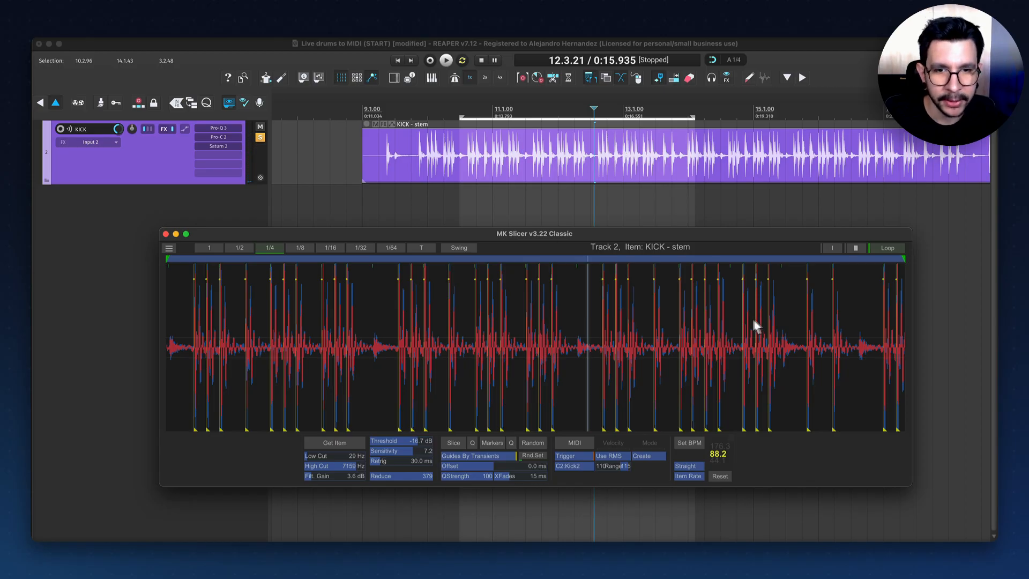
Step: Inspect the kick hits around bars 11 to 13 up close, comparing marker placement on real hits and on quiet bleed
drag(755, 321, 554, 323)
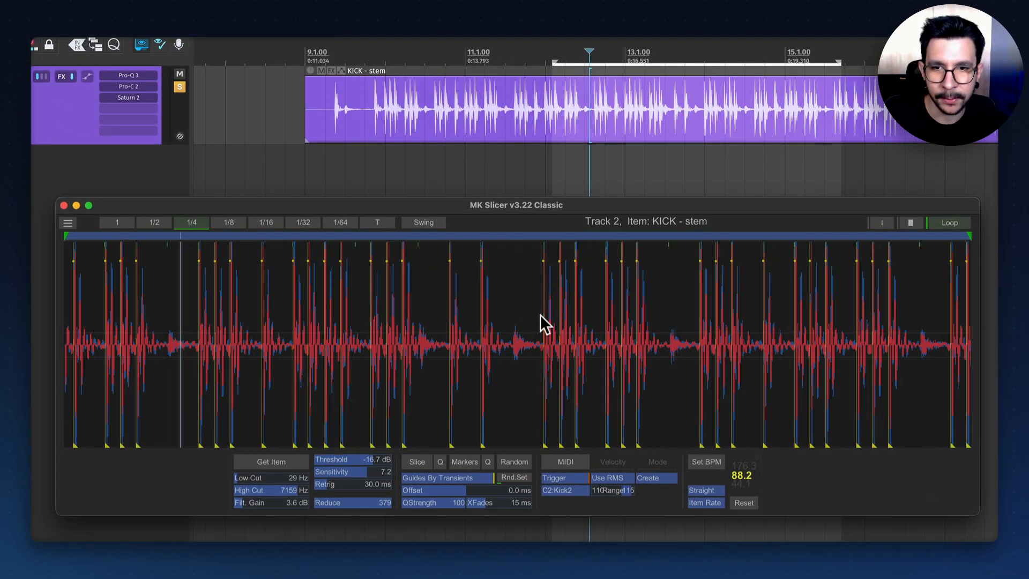
drag(793, 360, 750, 346)
drag(169, 299, 552, 304)
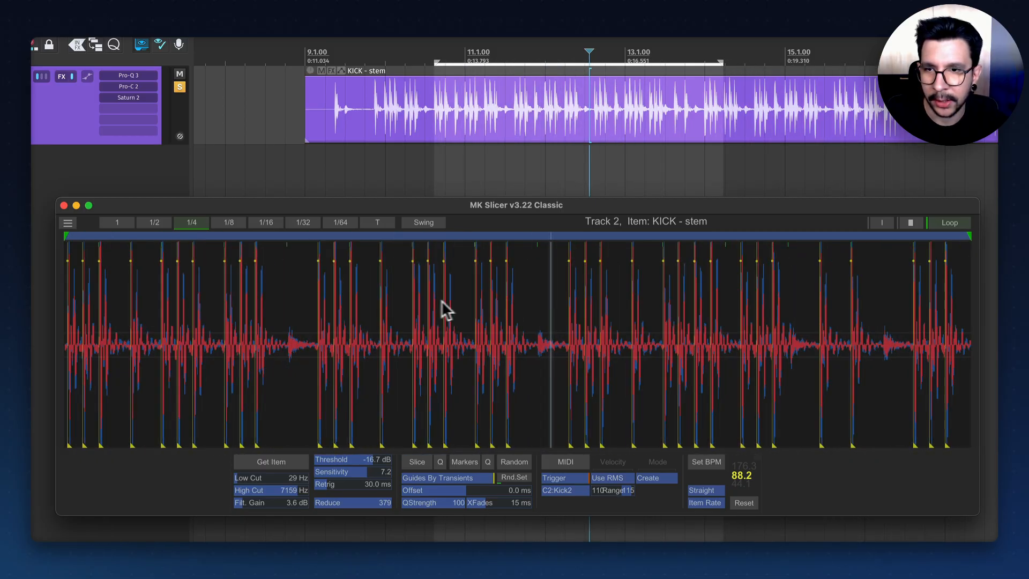
scroll(425, 303, up, 6)
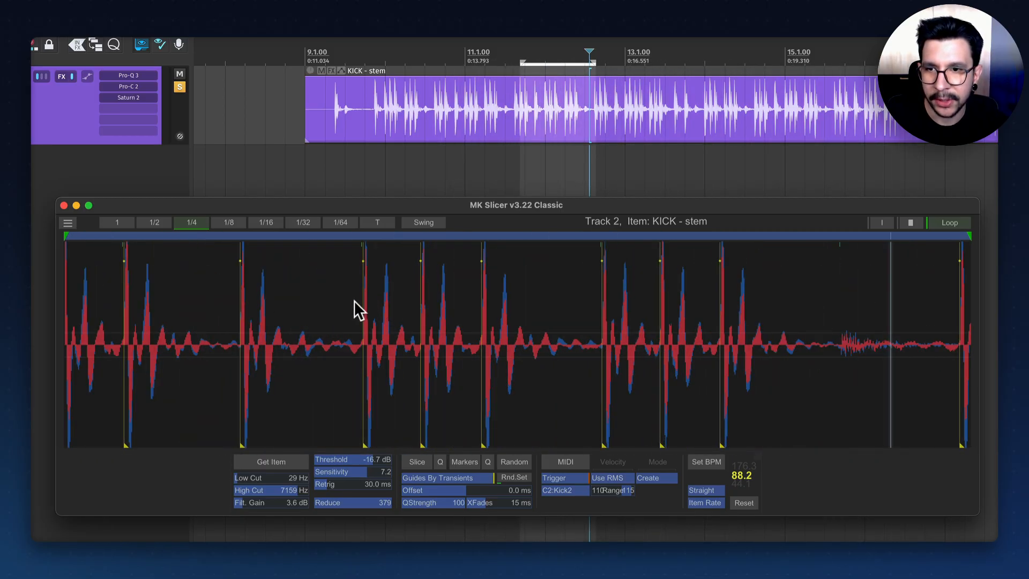
click(355, 301)
scroll(370, 298, down, 3)
scroll(346, 364, down, 3)
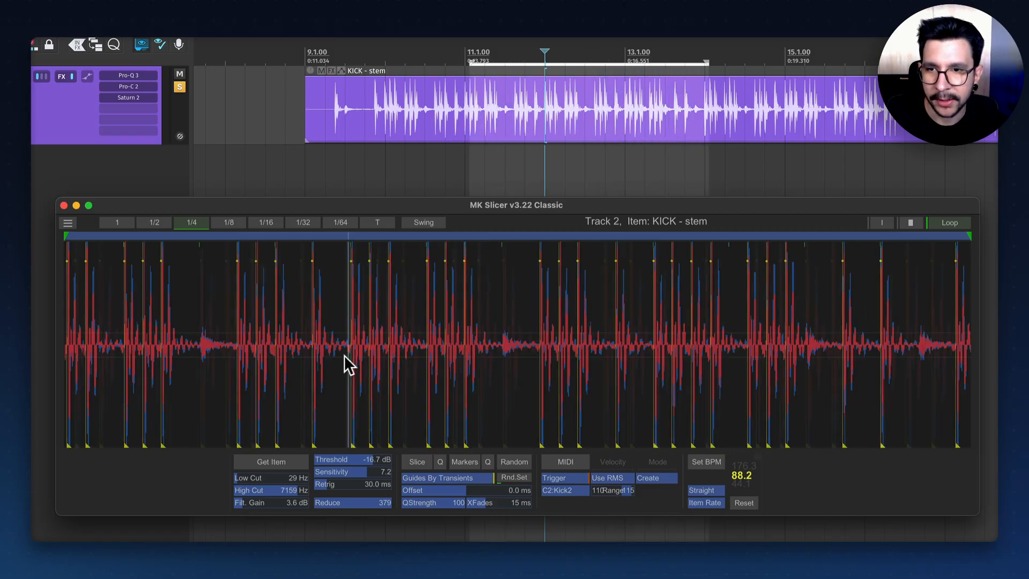
scroll(346, 333, up, 3)
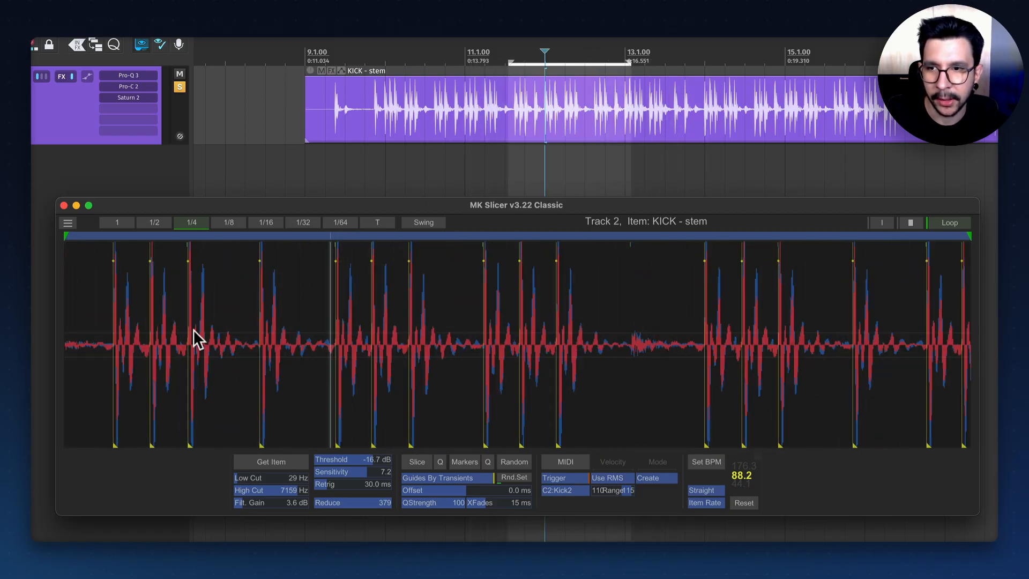
scroll(354, 330, up, 3)
click(308, 316)
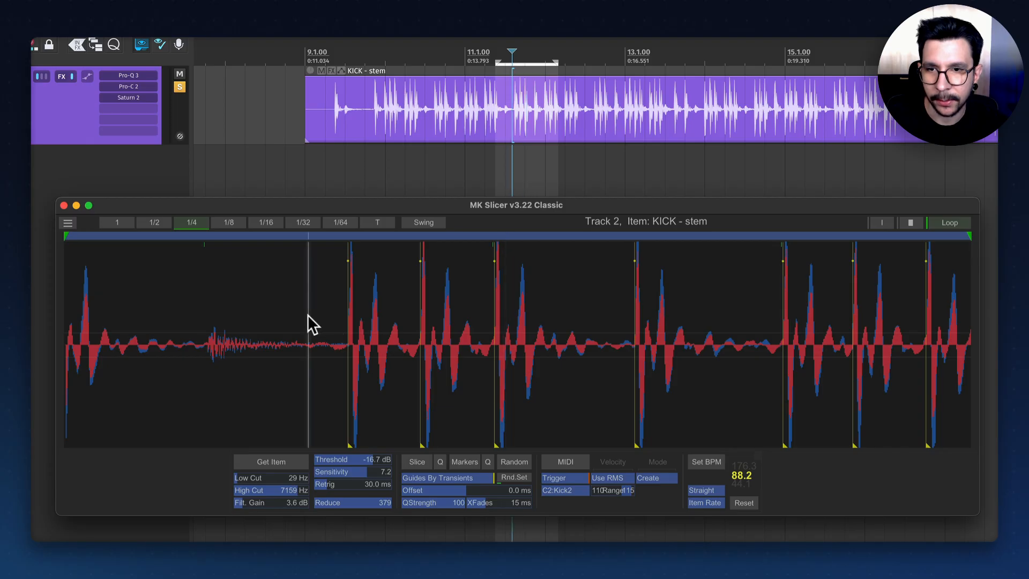
scroll(308, 314, up, 3)
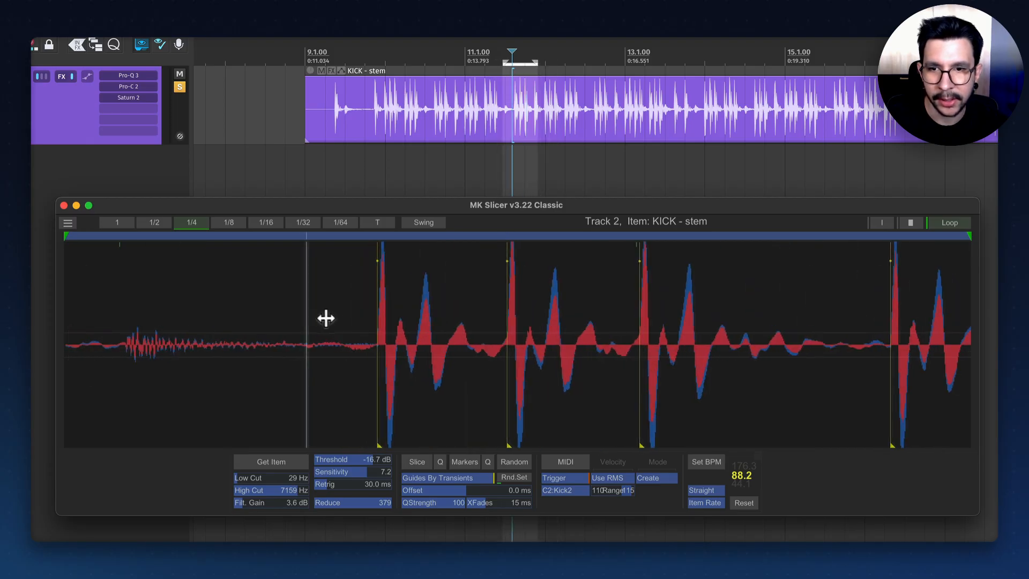
drag(326, 318, 312, 317)
key(space)
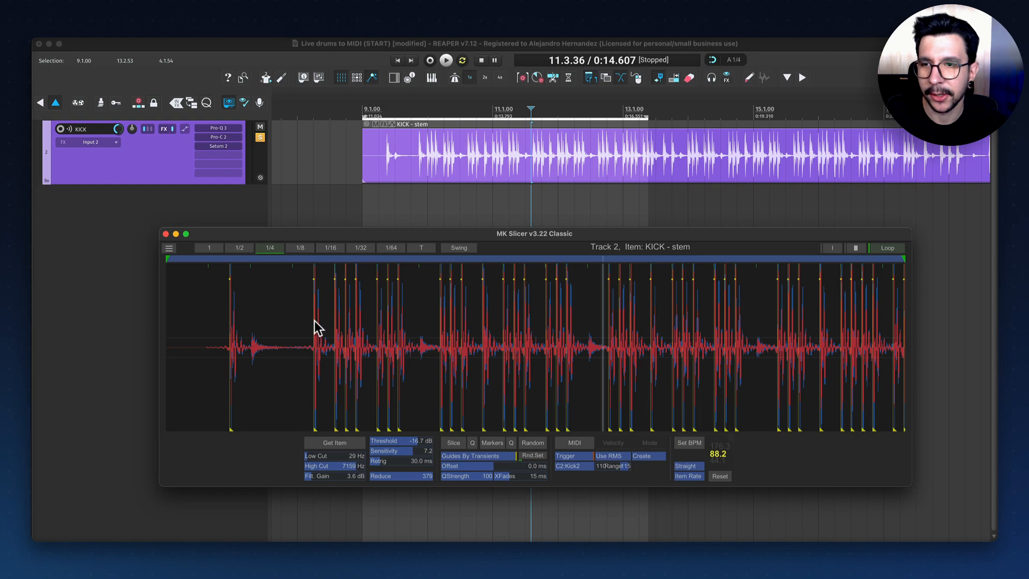
Step: Try MK Slicer's Low Cut at 174 Hz, 35 Hz and 124 Hz to compare the kick transient detection
scroll(314, 321, up, 4)
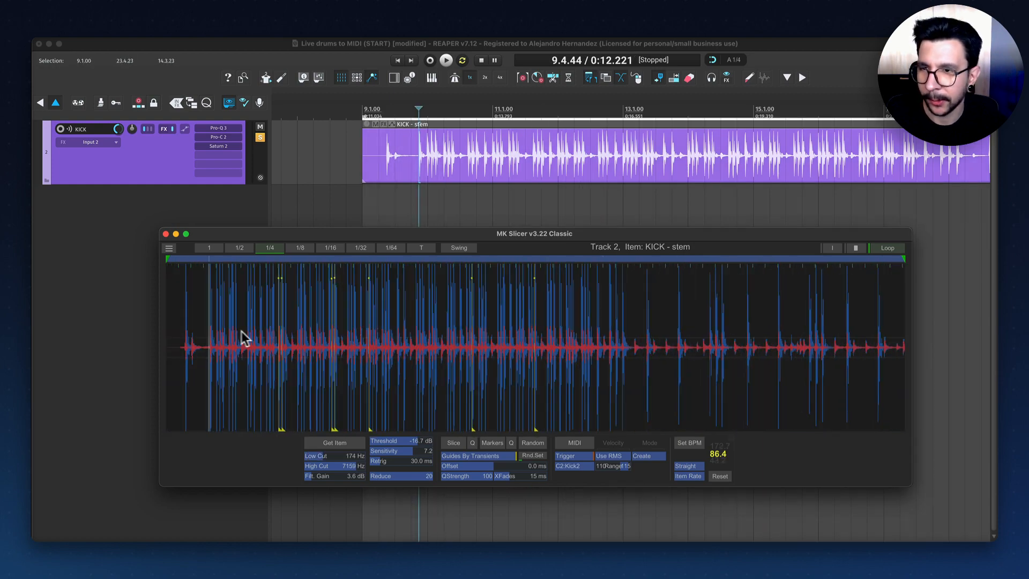
scroll(231, 330, up, 4)
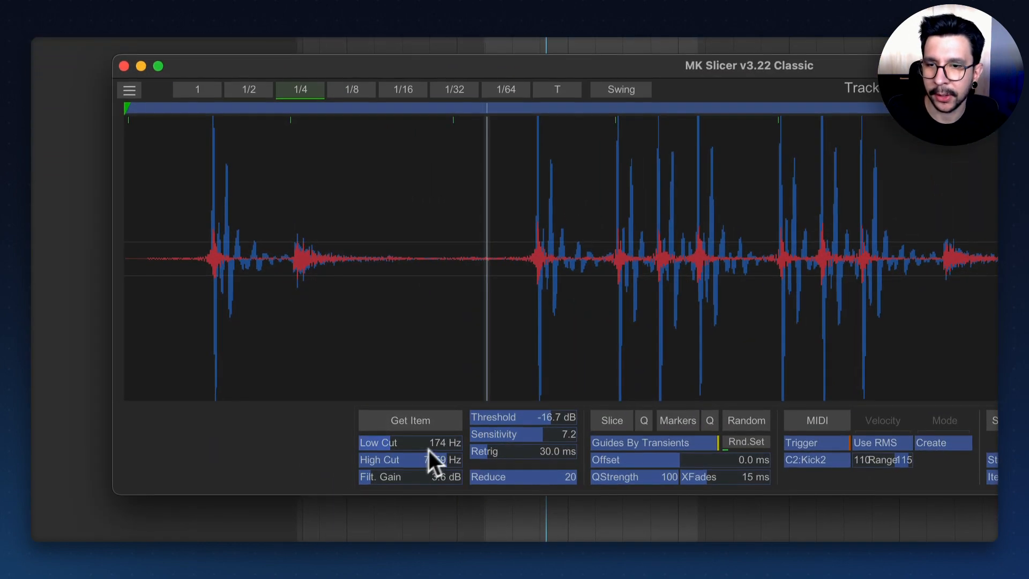
click(421, 423)
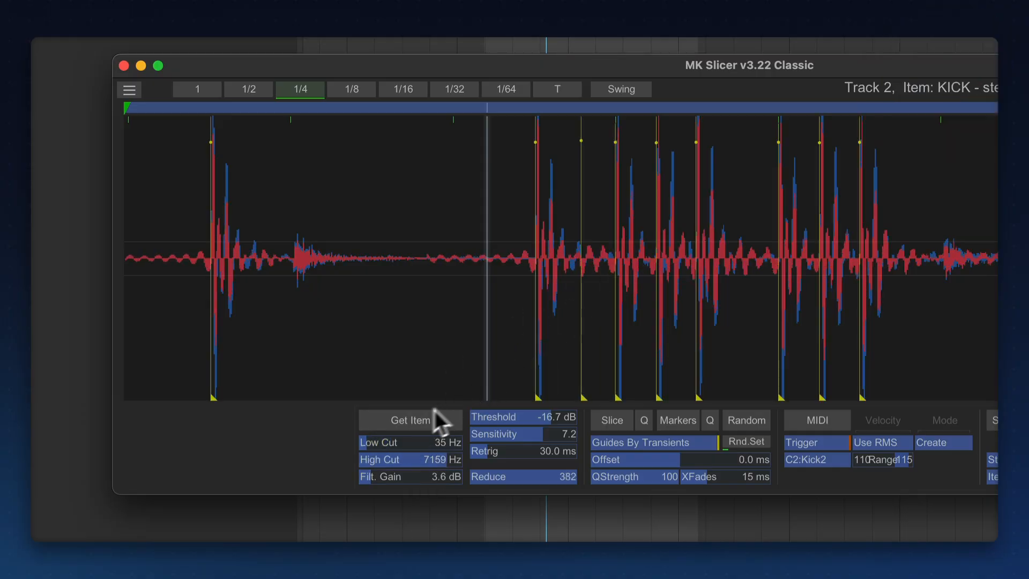
drag(372, 442, 380, 441)
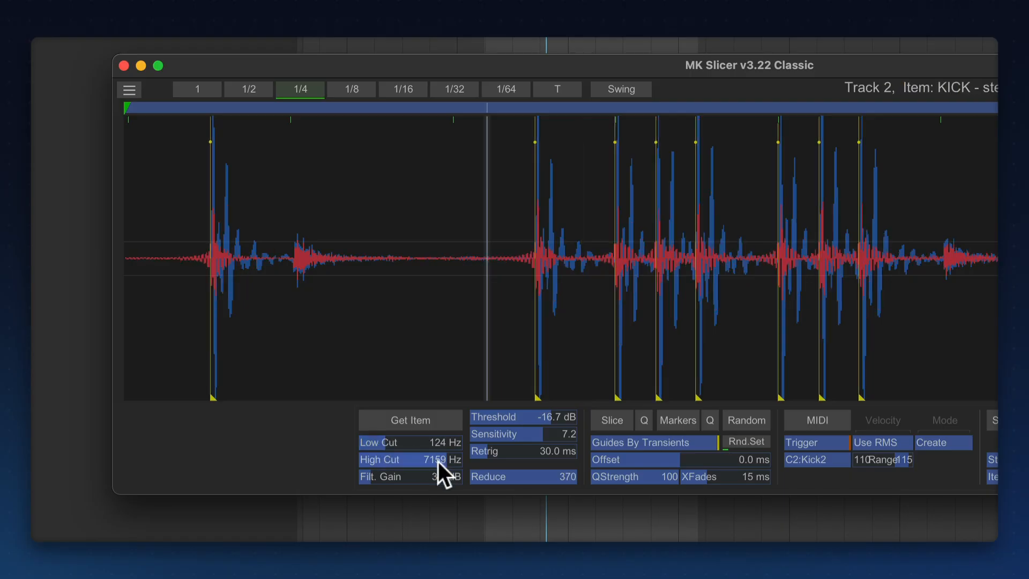
Step: Try the High Cut at 483 Hz, set it to 8669 Hz, and set the Low Cut to 37 Hz
drag(416, 456, 406, 457)
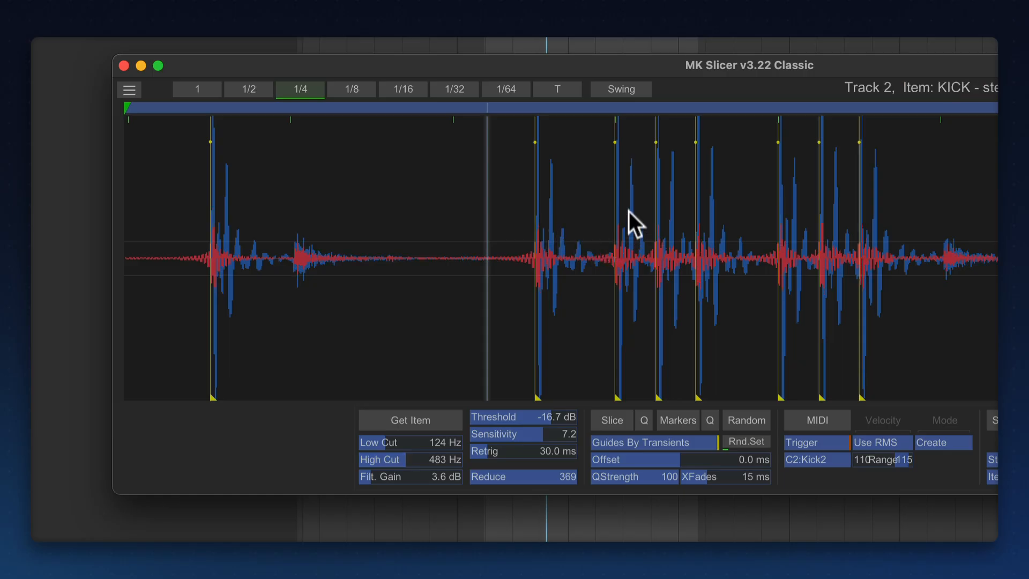
click(451, 460)
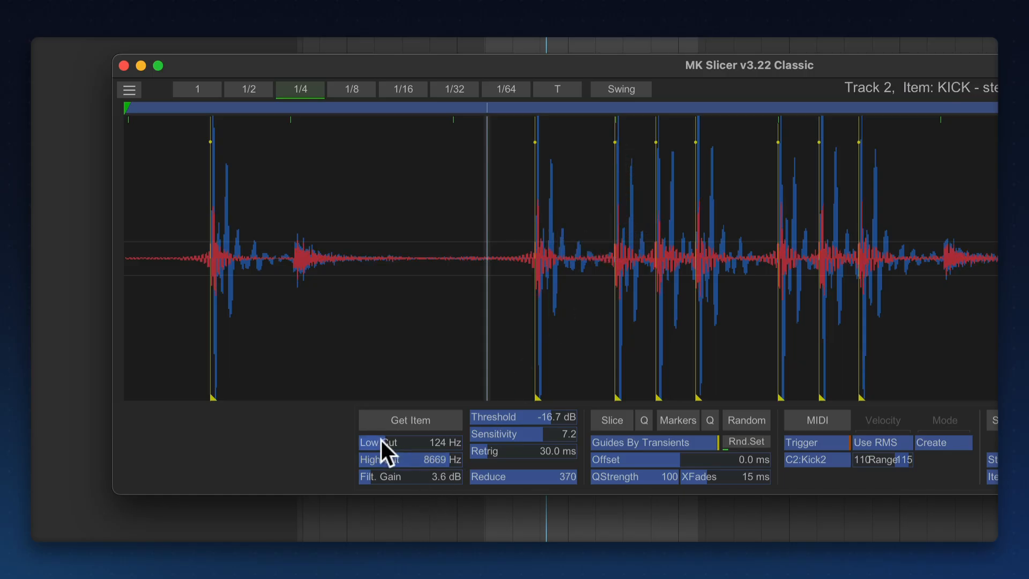
scroll(551, 230, up, 5)
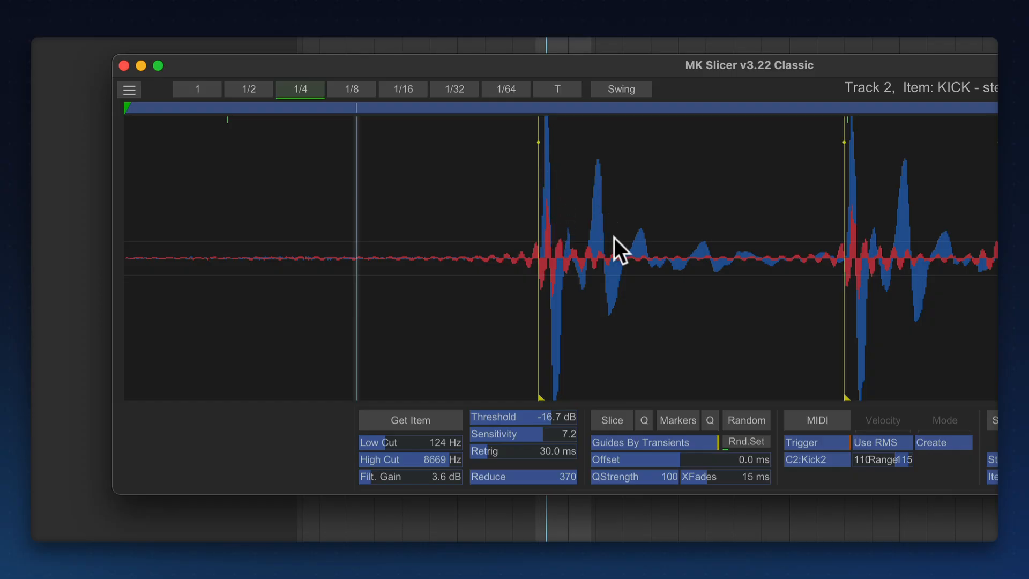
click(379, 442)
drag(380, 442, 371, 448)
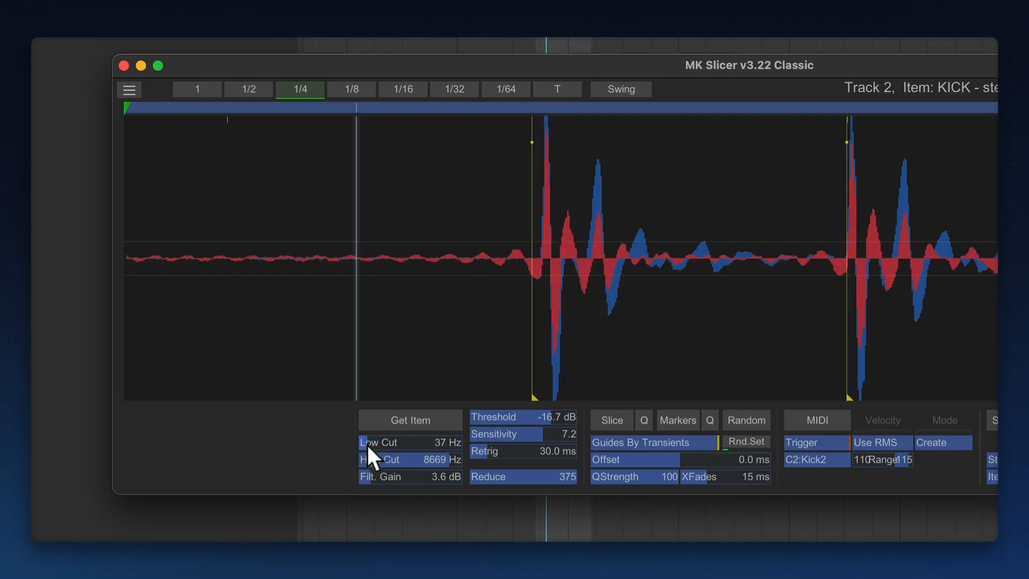
Step: Set the Low Cut to 28 Hz and check the marker placement along the following kick hits
scroll(764, 258, up, 2)
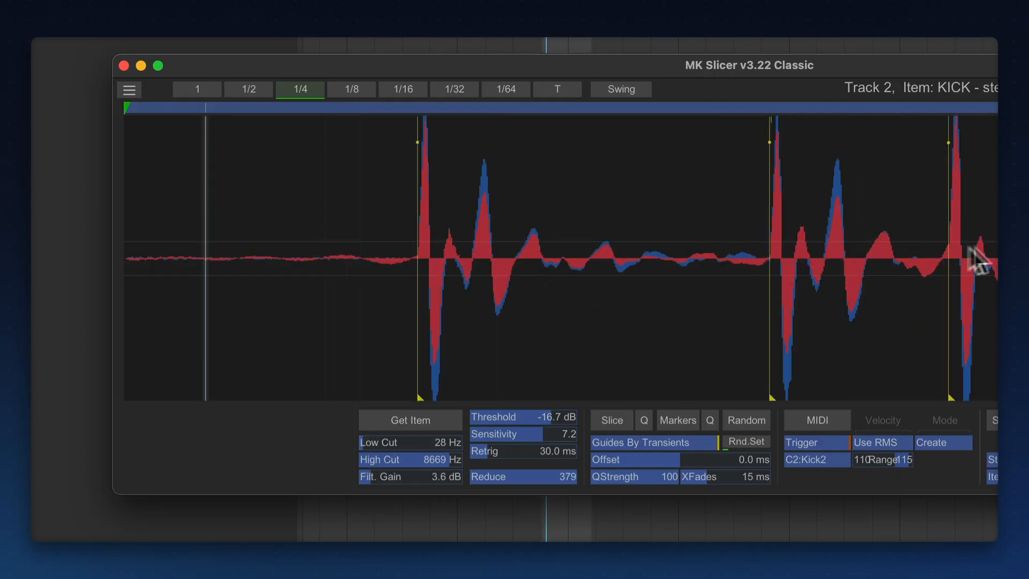
drag(967, 250, 703, 255)
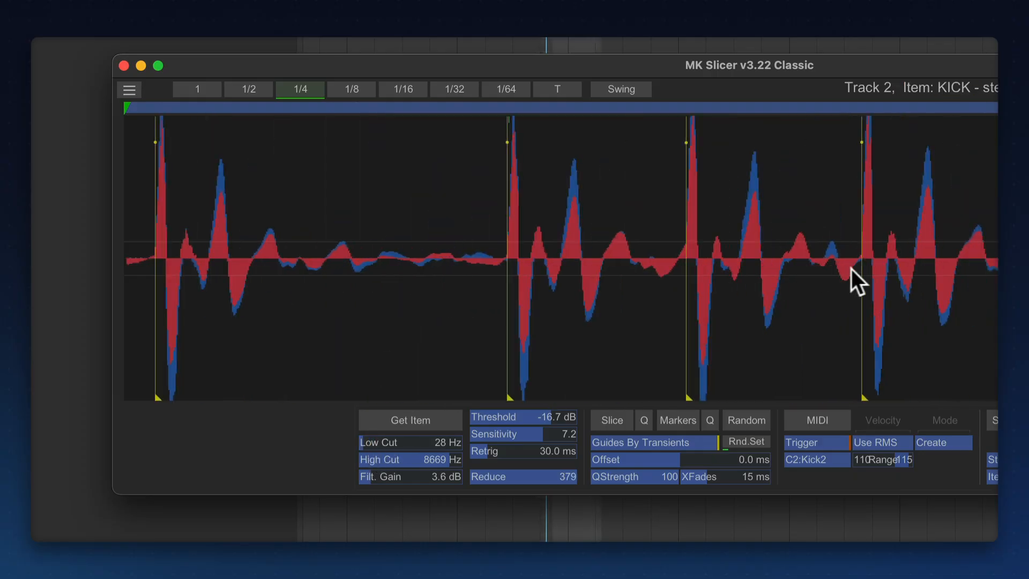
drag(1010, 273, 659, 268)
drag(907, 267, 831, 266)
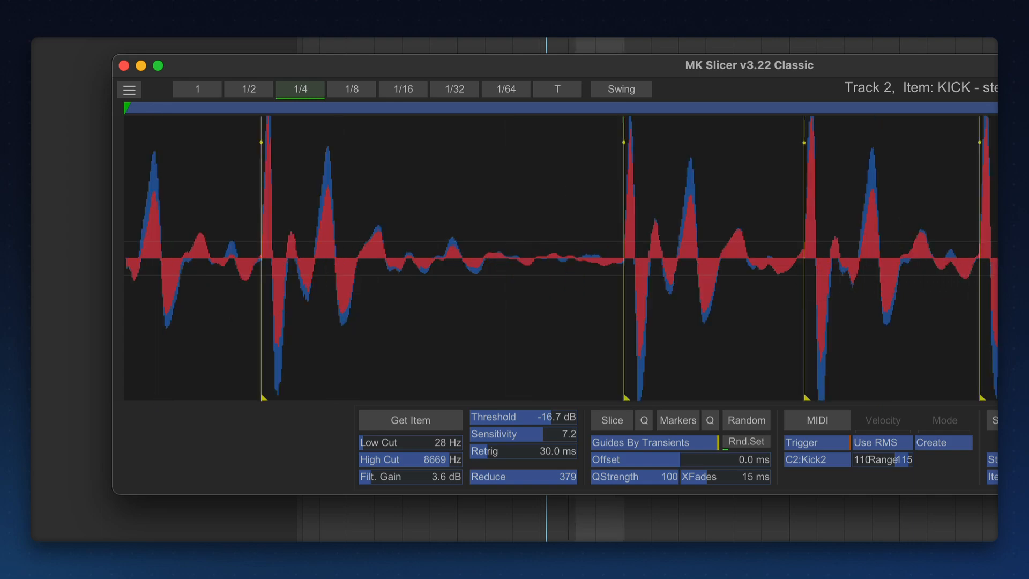
drag(994, 271, 564, 269)
drag(994, 236, 483, 242)
drag(968, 253, 758, 244)
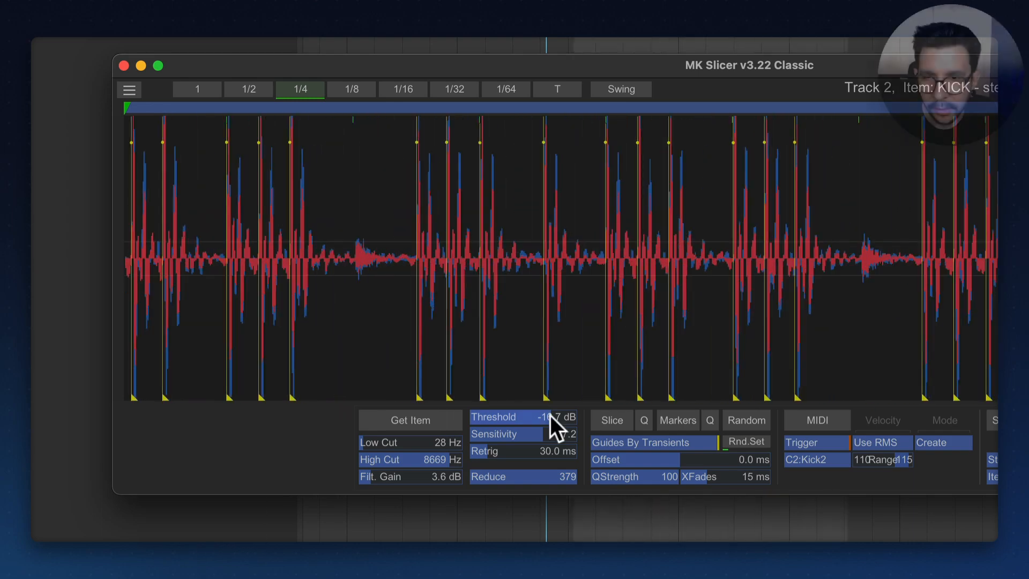
Step: Raise the detection Threshold to -4.8 dB and check which kick hits and bleed sounds carry markers
drag(564, 415, 575, 417)
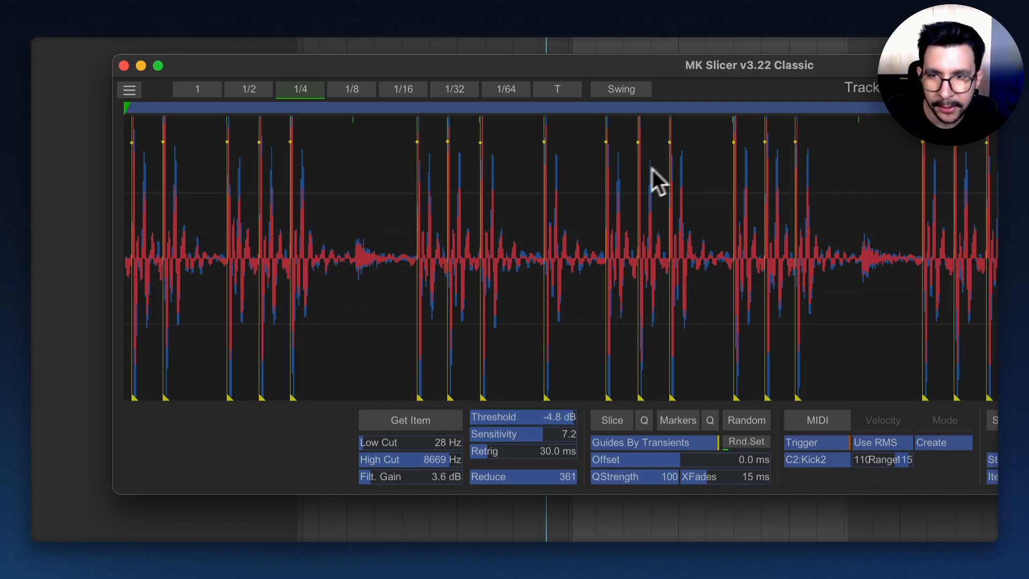
scroll(721, 227, down, 5)
scroll(943, 236, up, 5)
scroll(994, 241, up, 7)
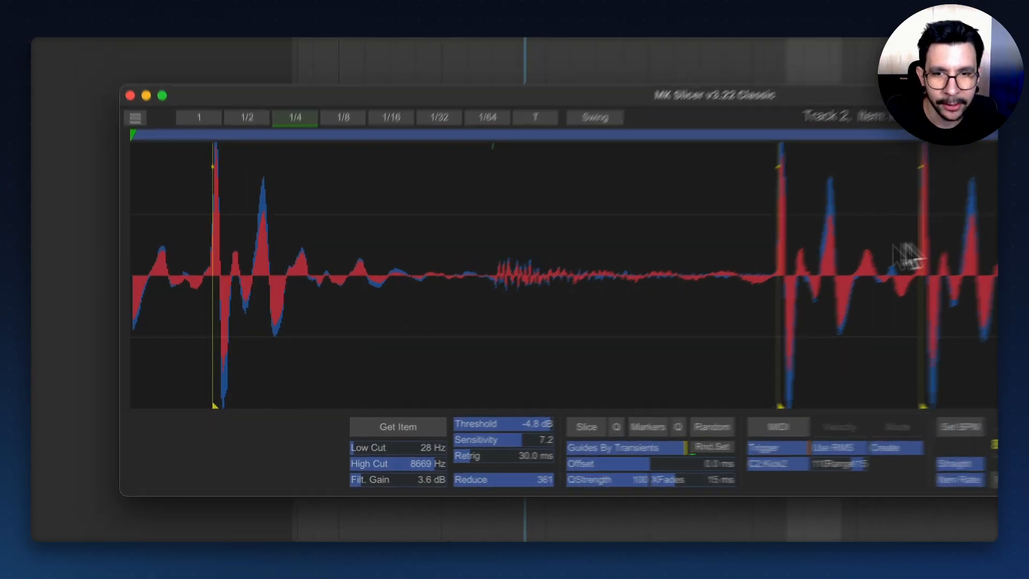
scroll(907, 257, down, 6)
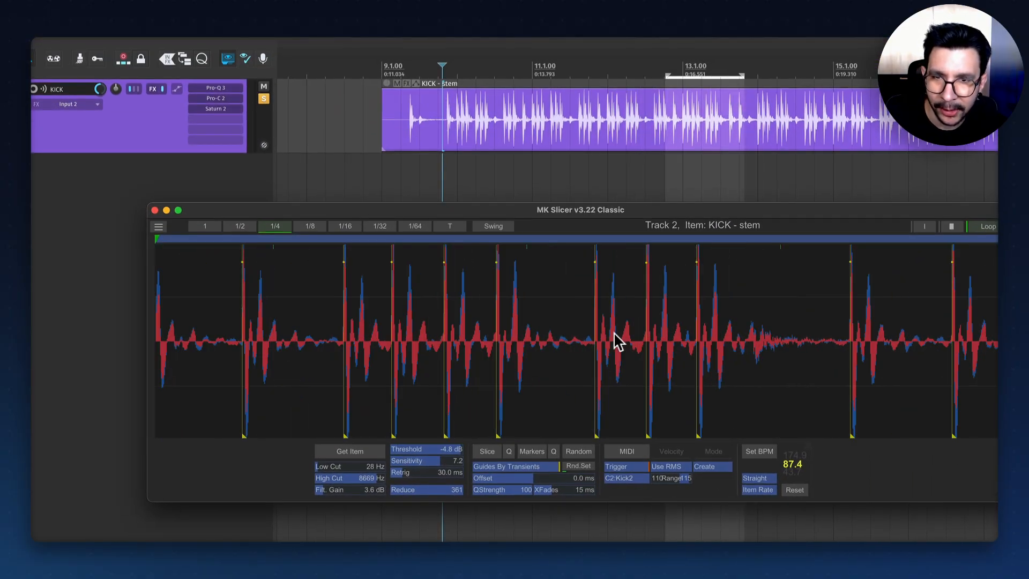
Step: Inspect the kick hits that lack a marker up close, and play the passage around bars 52 to 56 to compare its markers
scroll(616, 335, up, 5)
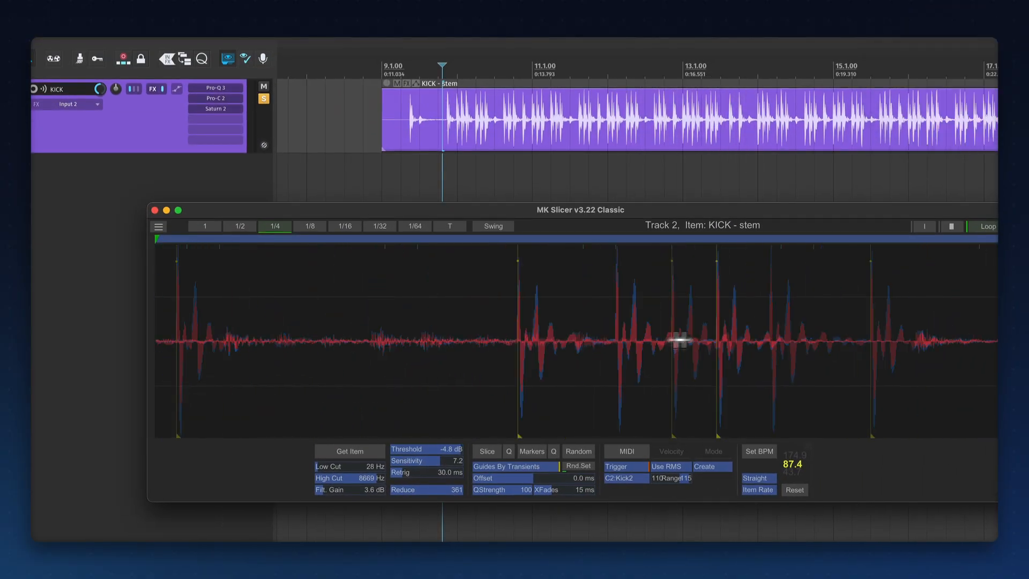
drag(678, 340, 523, 352)
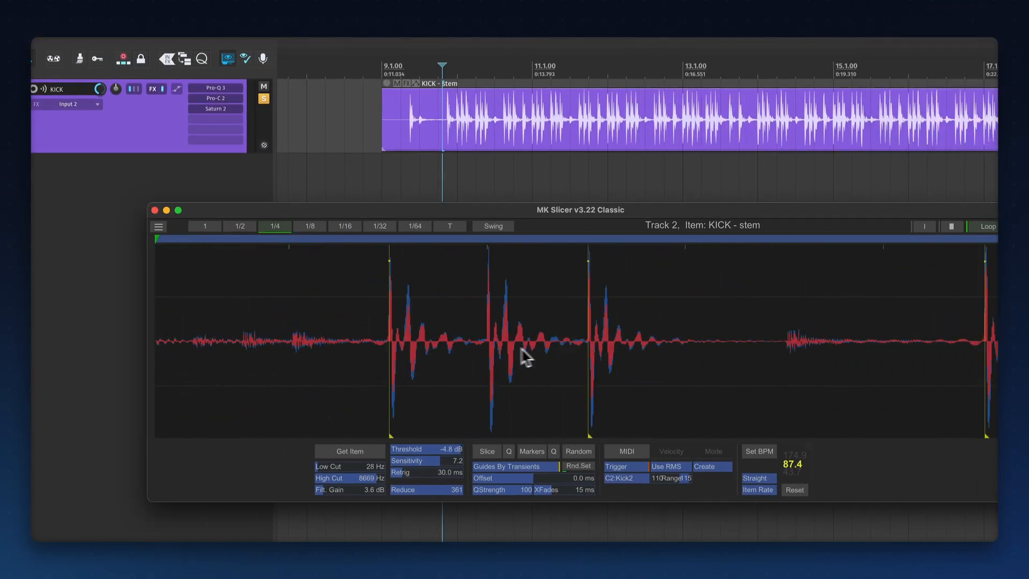
scroll(471, 349, up, 4)
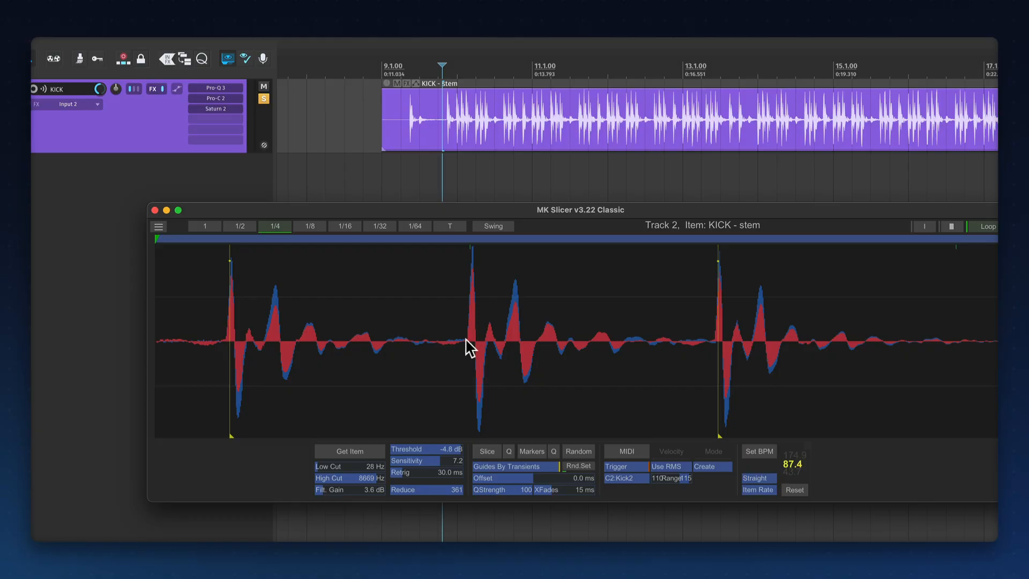
scroll(441, 380, down, 10)
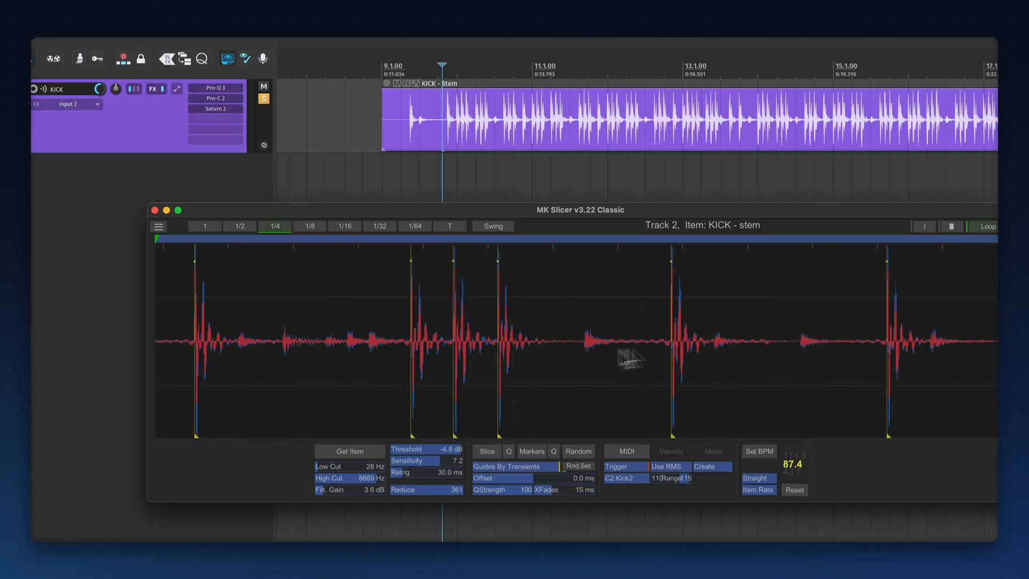
drag(935, 329, 662, 335)
scroll(663, 334, up, 5)
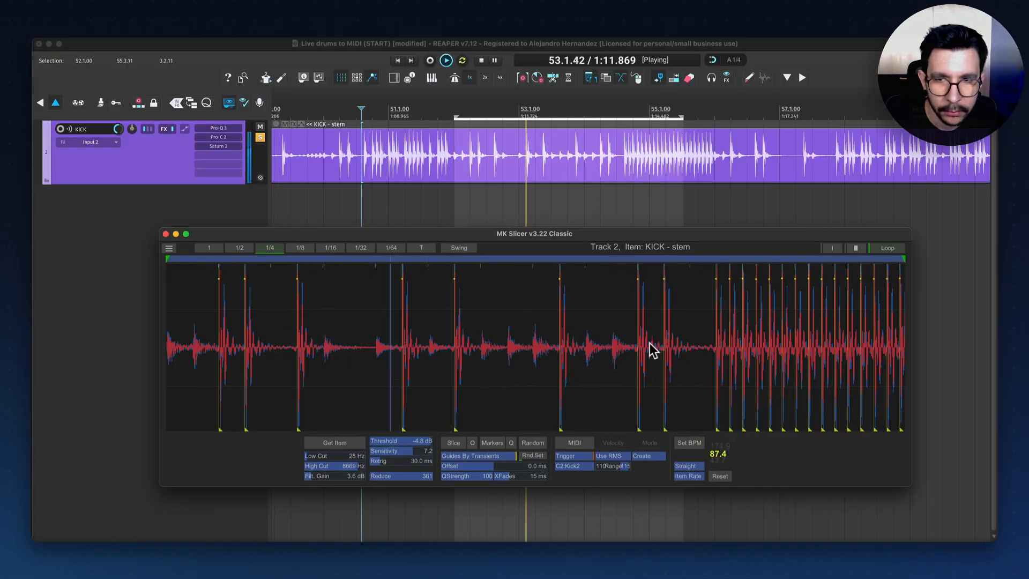
drag(707, 354, 544, 344)
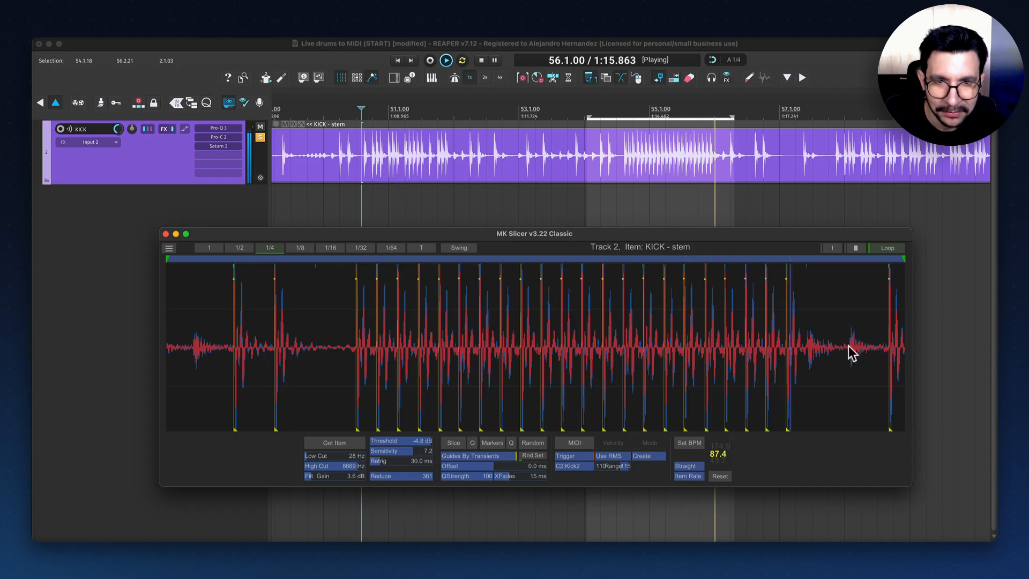
key(space)
Step: Check the kick markers against the waveform from about bar 55 to bar 67, including the fast kick run
drag(818, 342, 623, 341)
drag(865, 339, 616, 339)
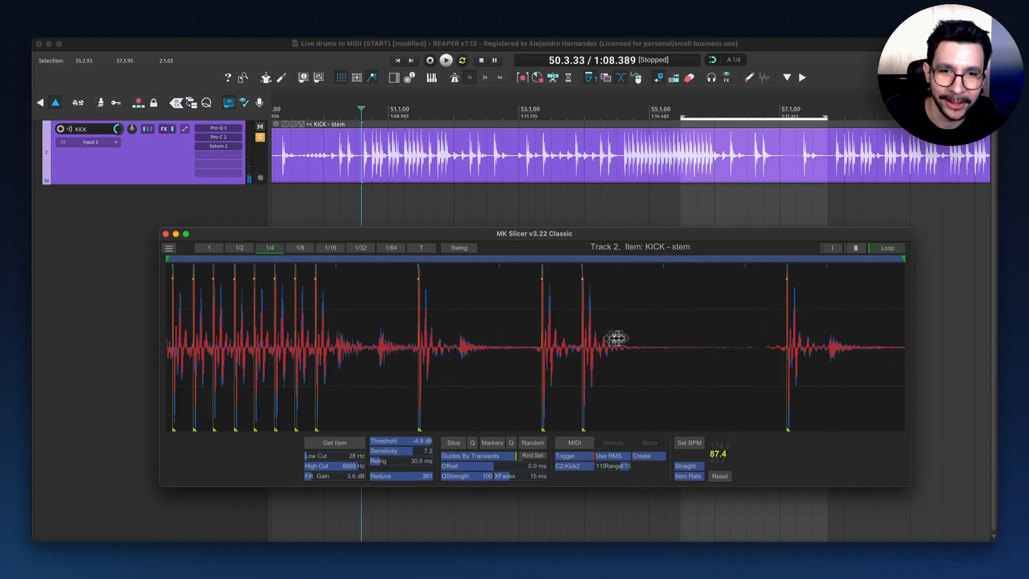
drag(754, 337, 556, 335)
scroll(557, 335, down, 3)
drag(715, 351, 542, 348)
scroll(720, 343, up, 1)
scroll(724, 349, up, 1)
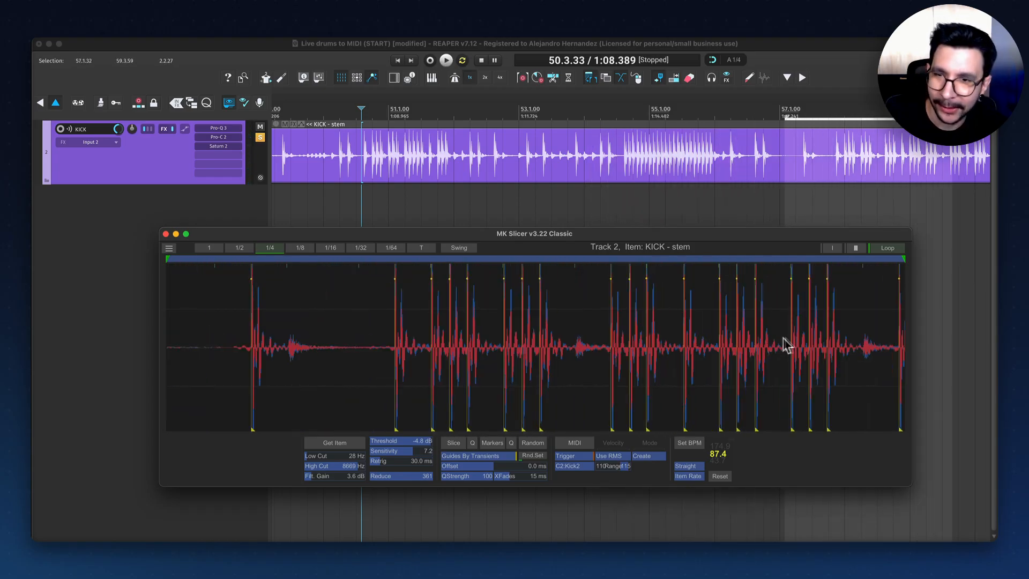
drag(793, 346, 557, 355)
scroll(613, 355, down, 2)
drag(826, 344, 674, 338)
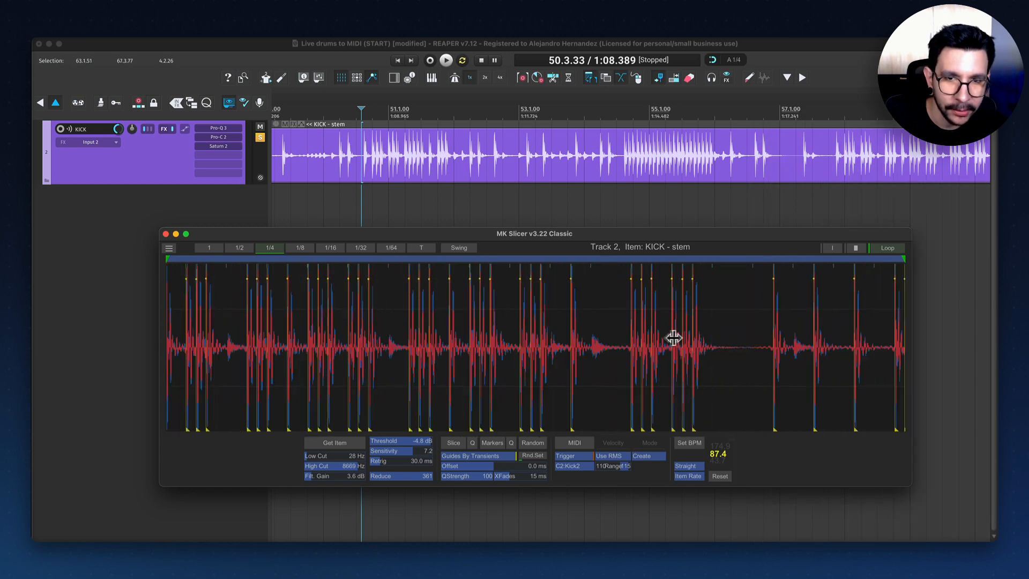
Step: Check the remaining kick markers from about bar 67 to the end of the stem, up close where hits are dense
scroll(788, 342, up, 2)
drag(793, 342, 616, 351)
drag(804, 344, 628, 348)
scroll(678, 340, up, 3)
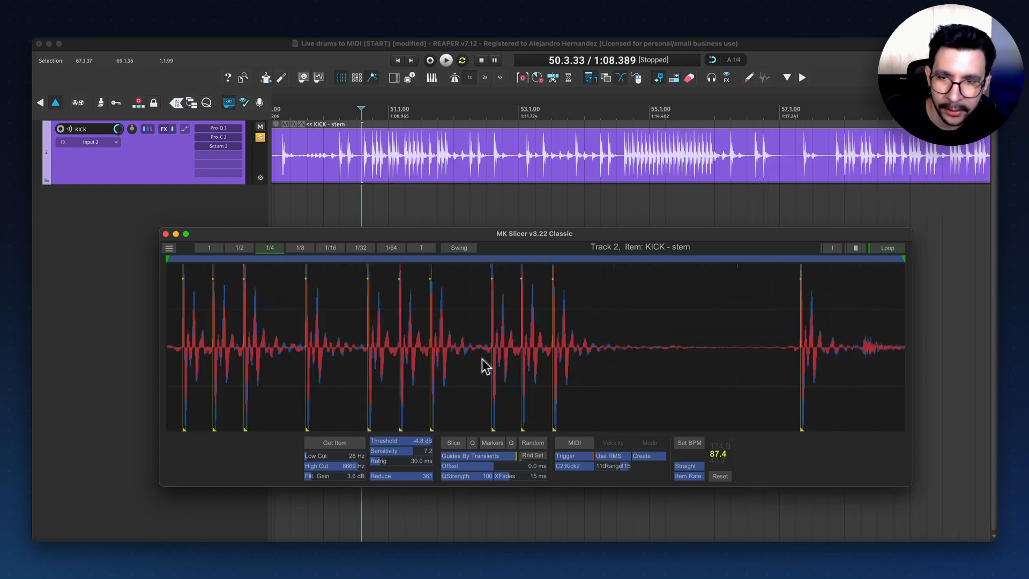
scroll(486, 354, up, 4)
scroll(490, 348, down, 3)
scroll(588, 359, down, 2)
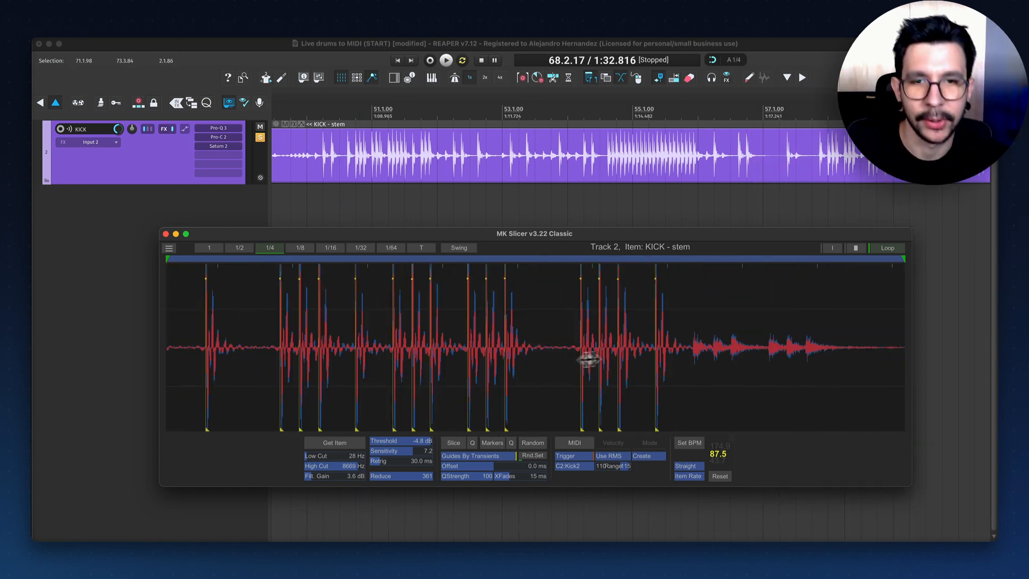
Step: Review the marker coverage across the earlier parts of the kick stem in a wide overview
scroll(501, 379, down, 2)
scroll(554, 376, down, 2)
scroll(567, 368, down, 2)
drag(567, 368, 676, 365)
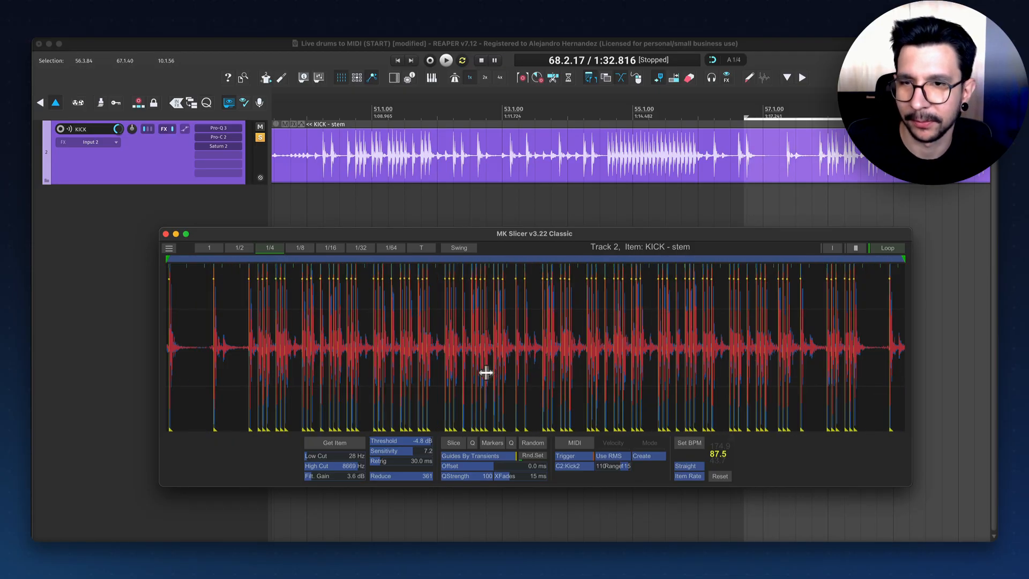
drag(484, 372, 602, 371)
scroll(461, 379, down, 3)
drag(402, 357, 619, 348)
scroll(386, 351, up, 4)
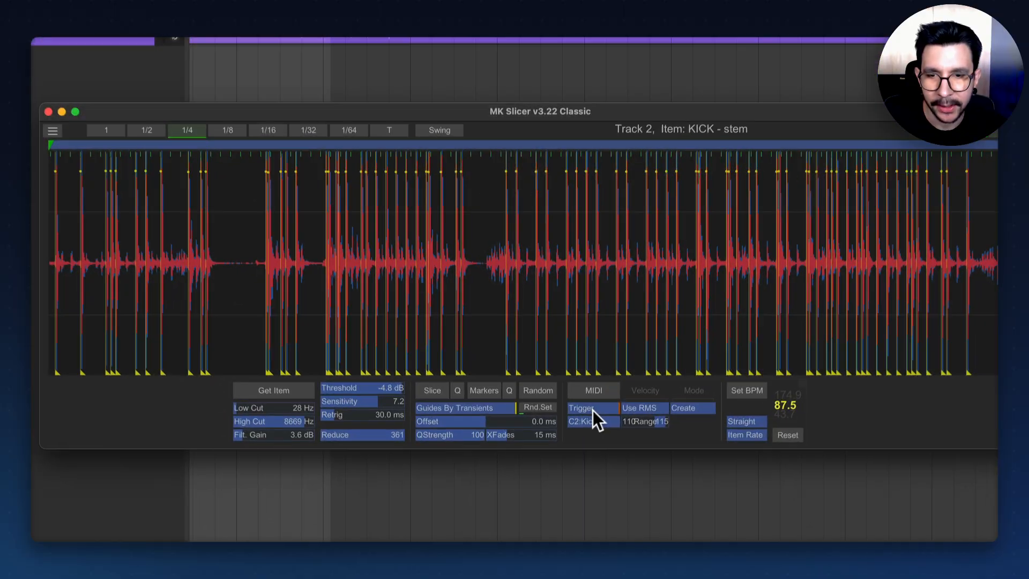
Step: Choose Trigger as the MIDI mode with C2:Kick2 as the note, and base the velocity on Use Peak
click(576, 446)
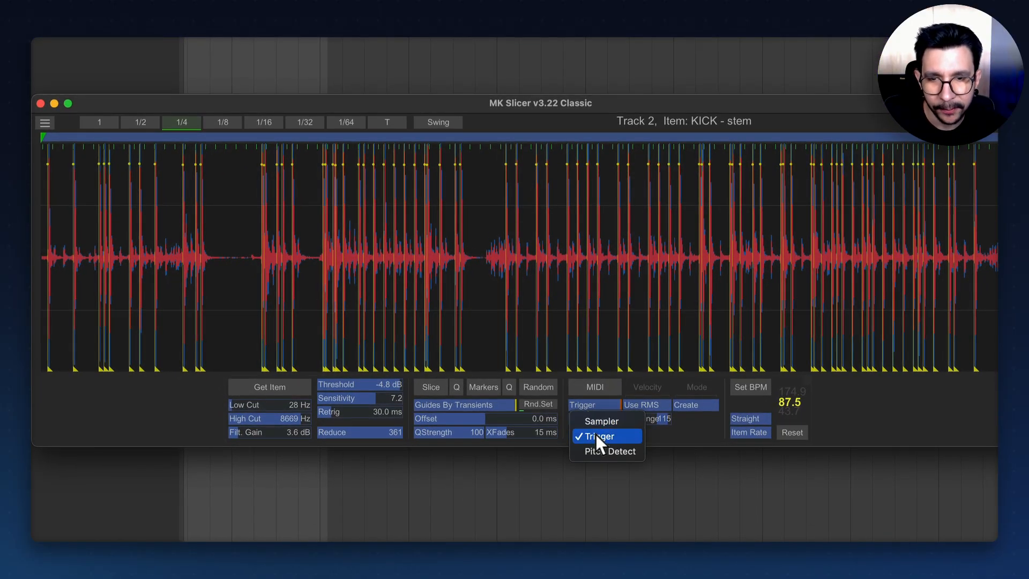
click(596, 435)
click(604, 419)
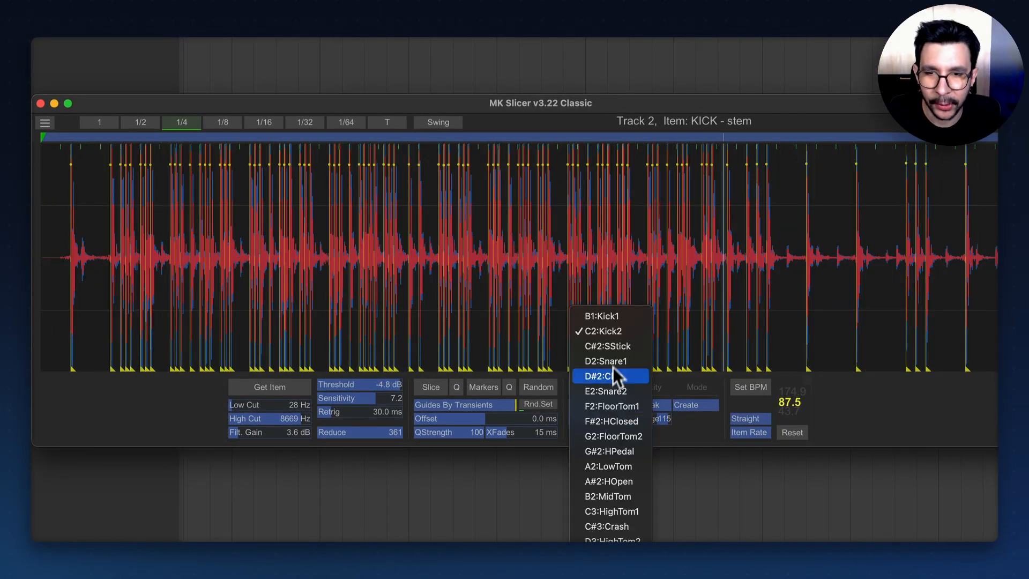
click(616, 336)
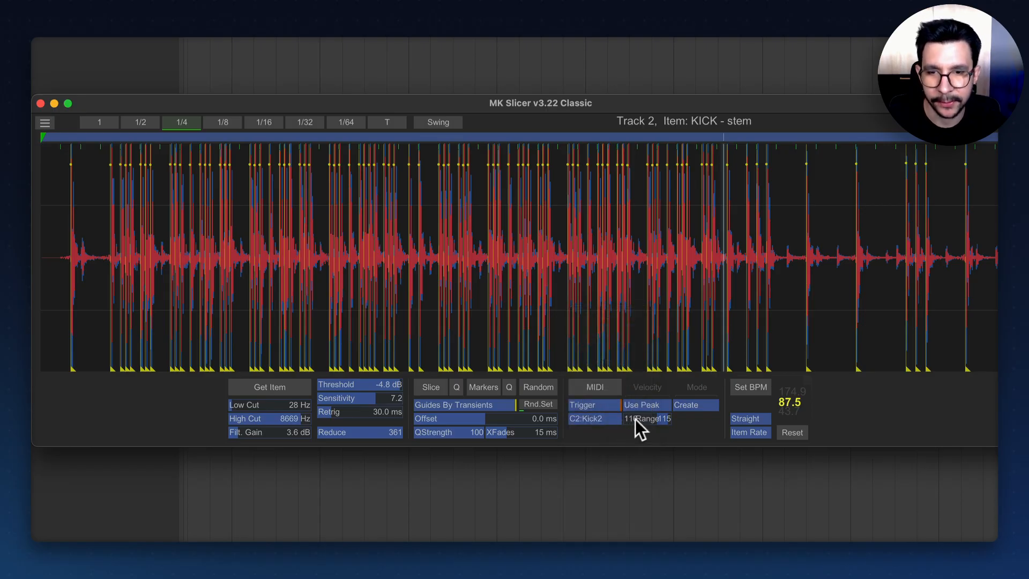
Step: Try a MIDI velocity range of 46 to 119 and examine the velocity points on the kick markers
scroll(256, 228, up, 5)
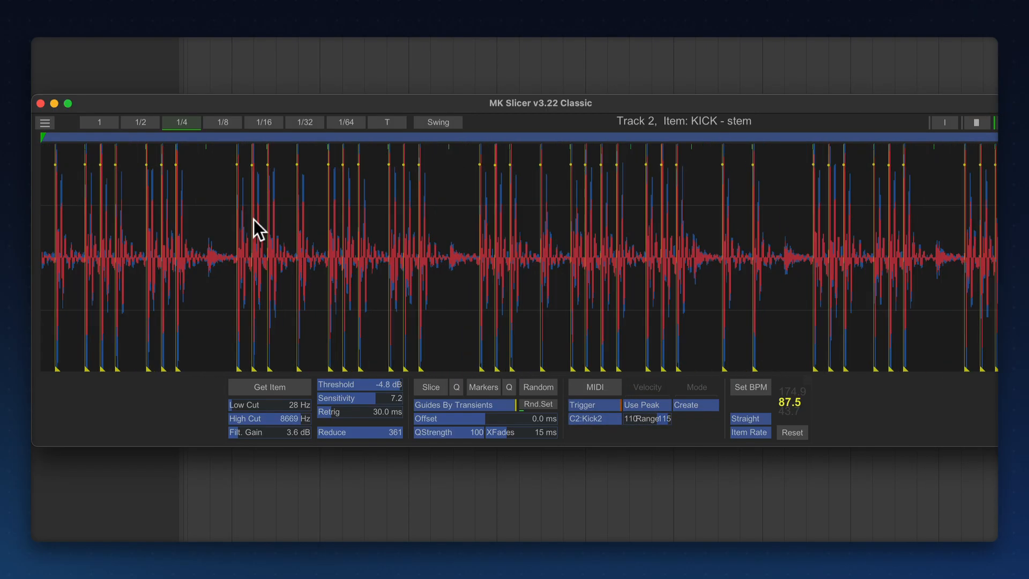
drag(375, 221, 377, 220)
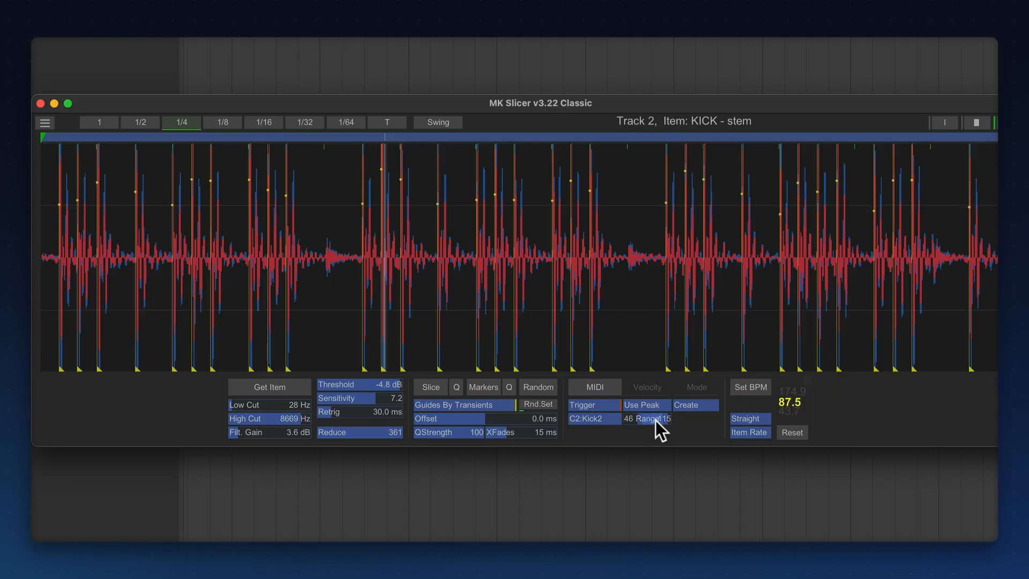
scroll(666, 218, up, 2)
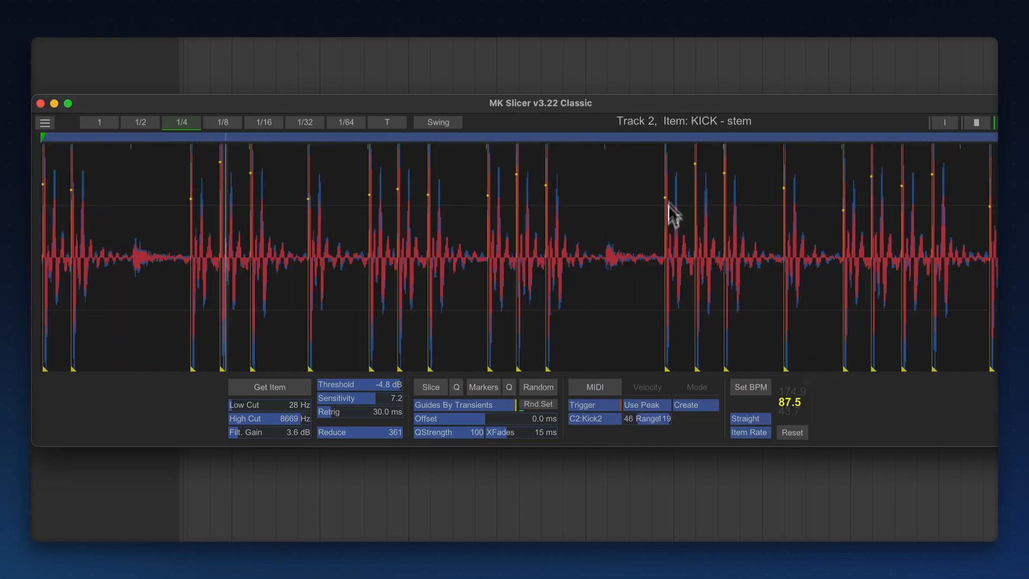
scroll(541, 255, down, 3)
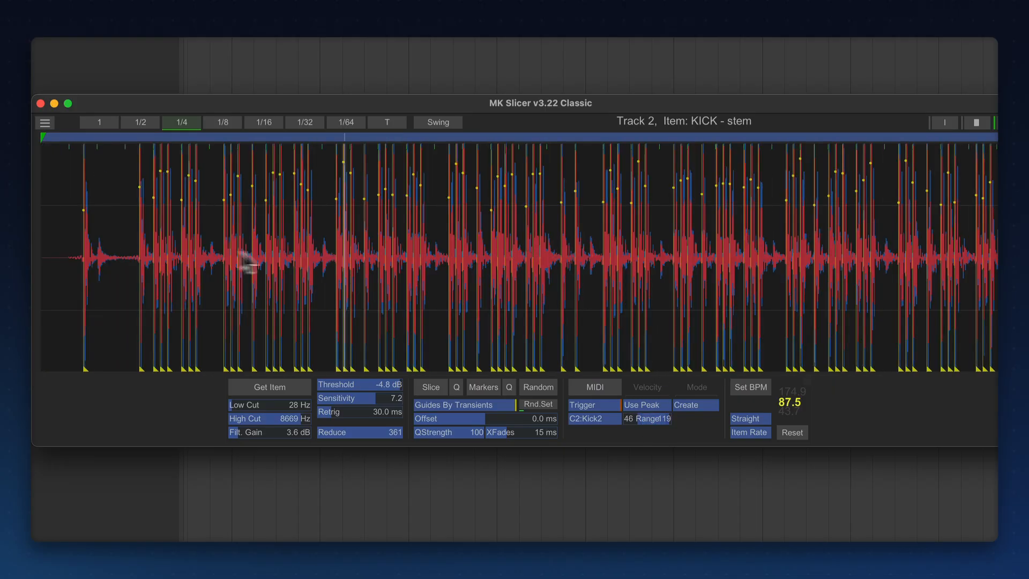
scroll(130, 252, up, 2)
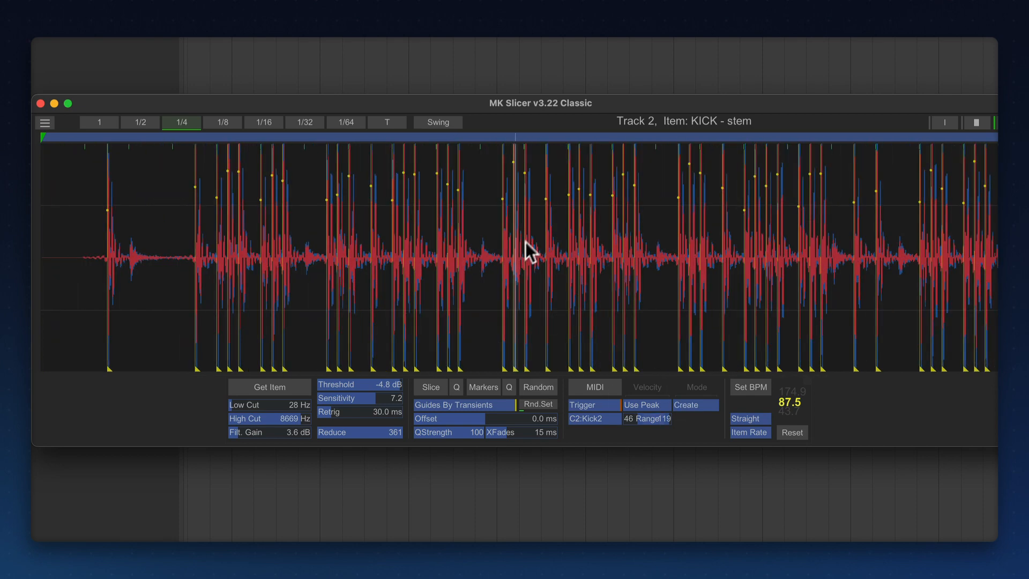
Step: Compare the velocity points with Use RMS, and return to Use Peak
click(644, 404)
click(654, 406)
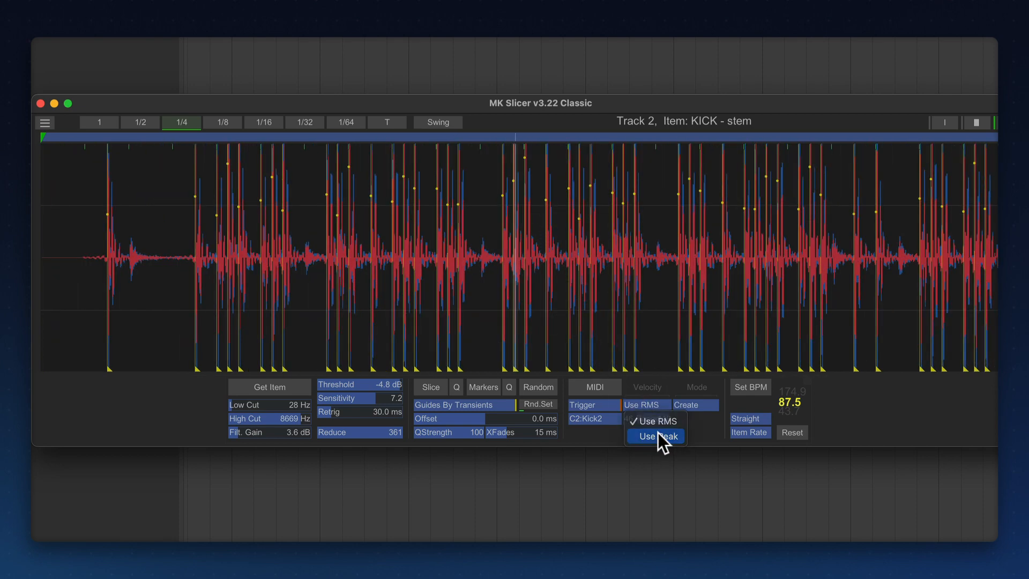
click(658, 433)
Step: Set the velocity range to 114 to 123, create the kick MIDI item, and check it against the kick stem in the arrangement
drag(642, 420, 610, 394)
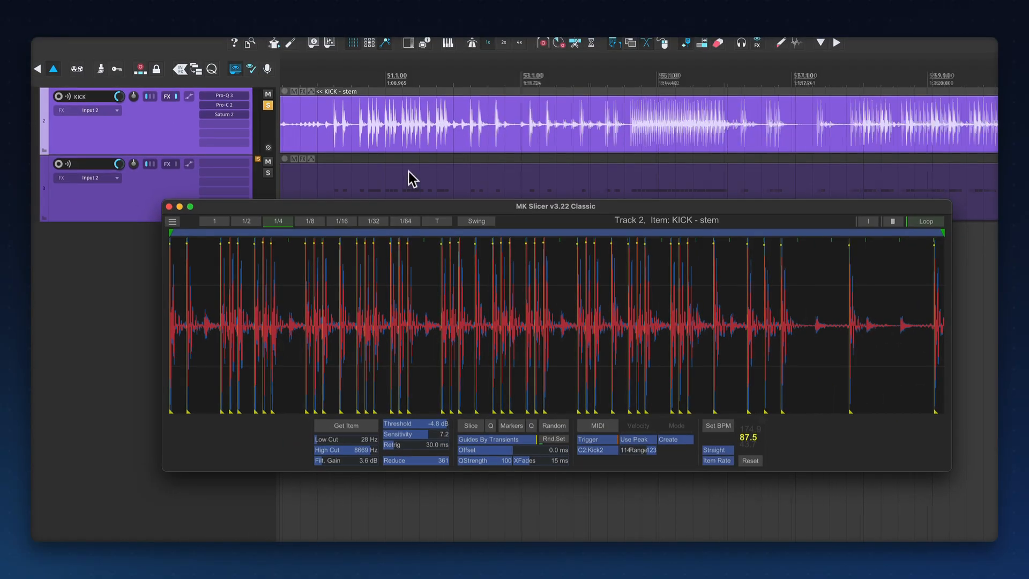
scroll(410, 178, down, 6)
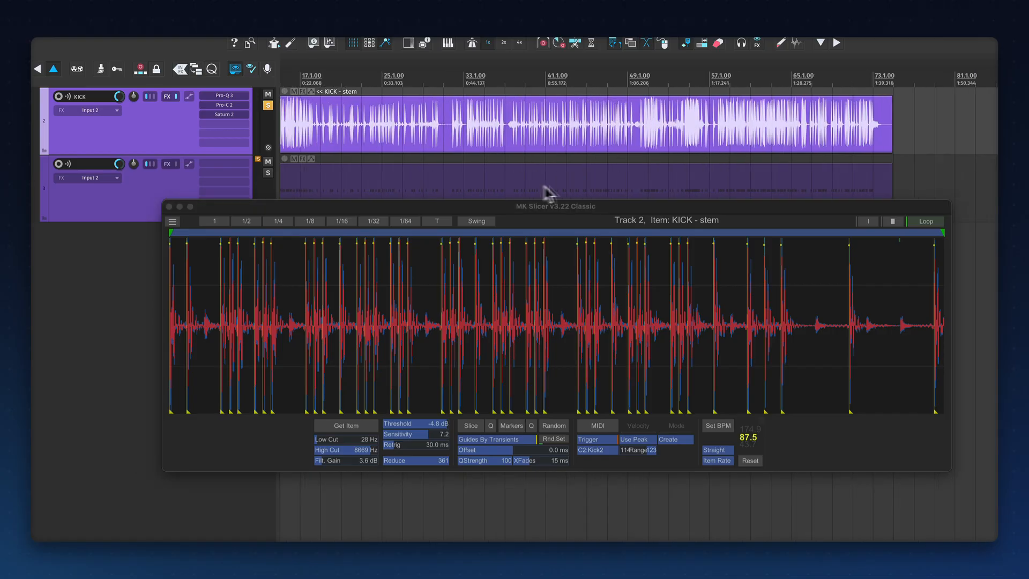
scroll(394, 189, up, 3)
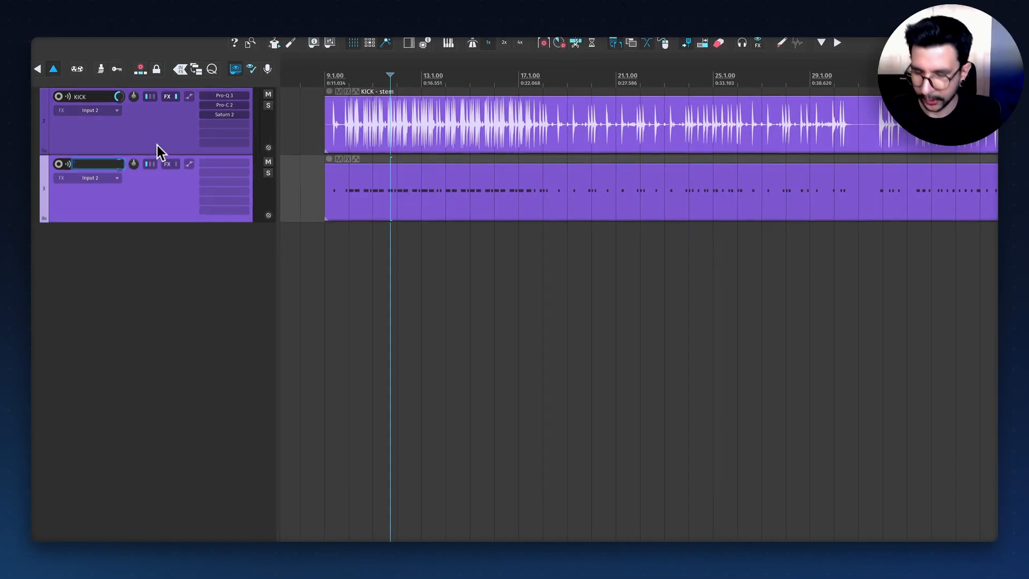
Step: Name the new MIDI track KICK TRIGGER and colour it pinkish red
text(KICK TR)
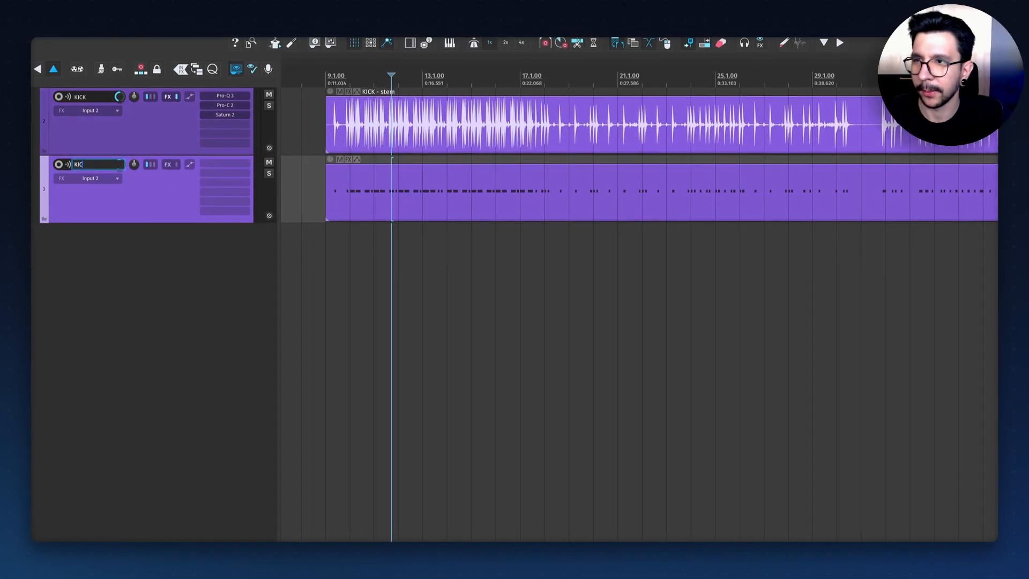
text(IGGER)
key(Return)
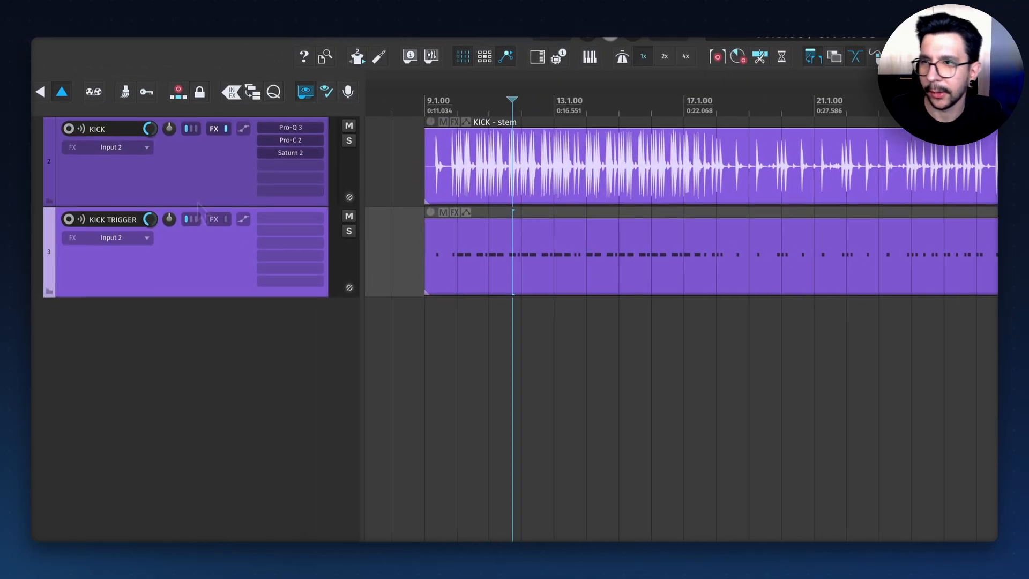
click(144, 313)
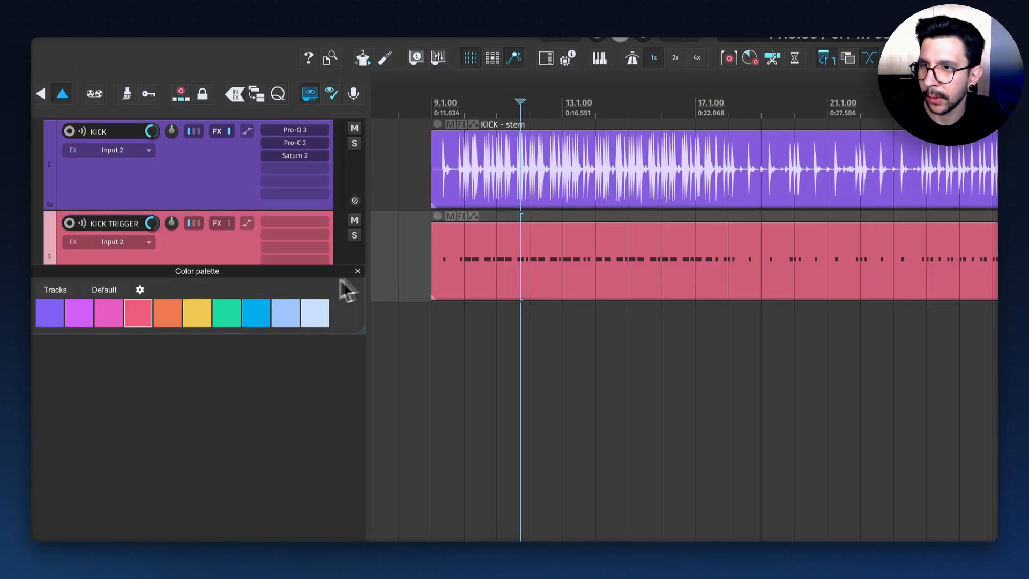
Step: Close the color palette and open the KICK TRIGGER MIDI item in the inline editor beneath the kick stem
click(358, 271)
click(442, 247)
scroll(445, 246, up, 3)
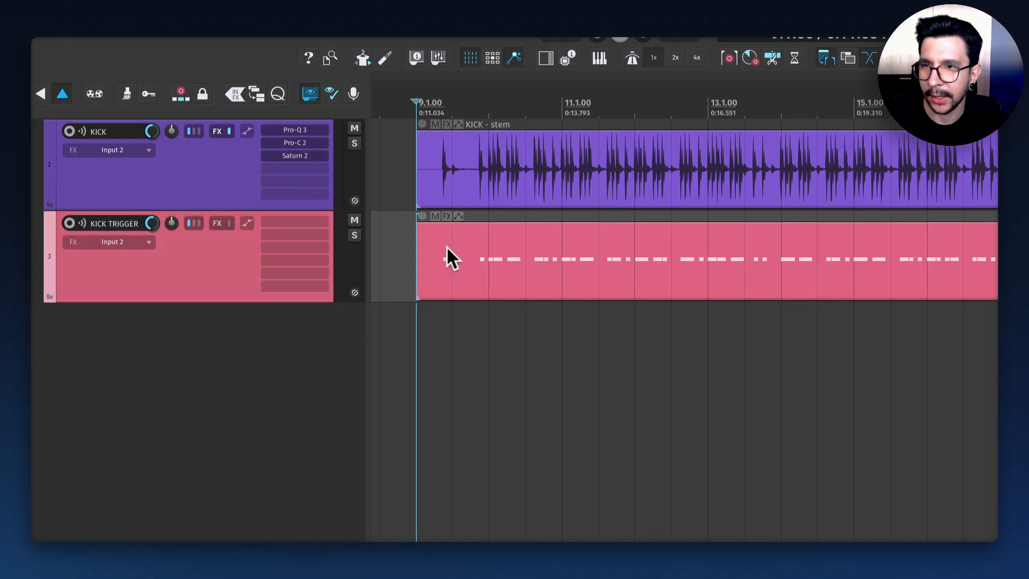
double_click(445, 247)
scroll(445, 254, up, 4)
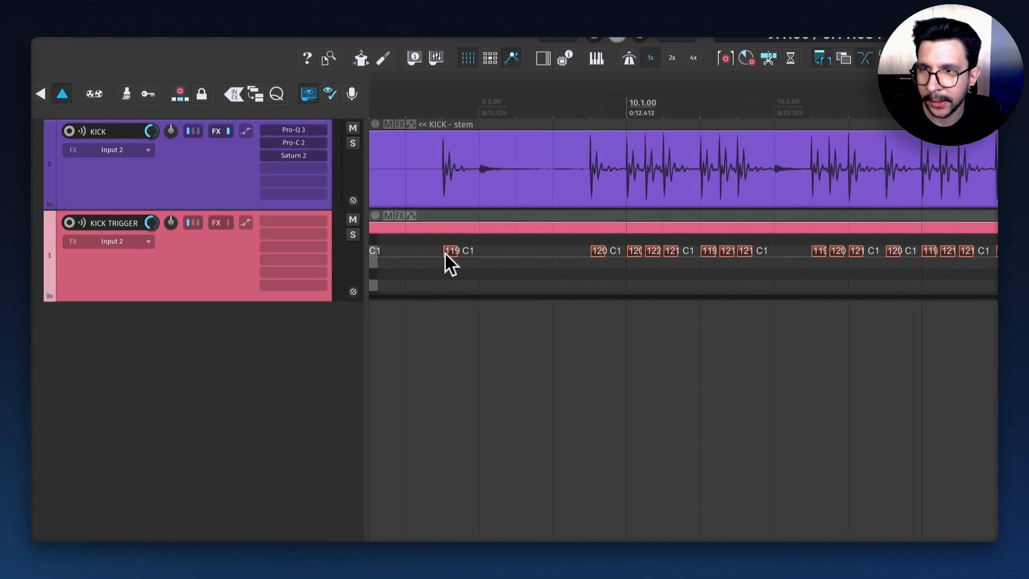
Step: Examine up close how the C1 notes around bar 10 line up with the transients of the KICK stem
scroll(777, 285, right, 2)
scroll(782, 278, up, 5)
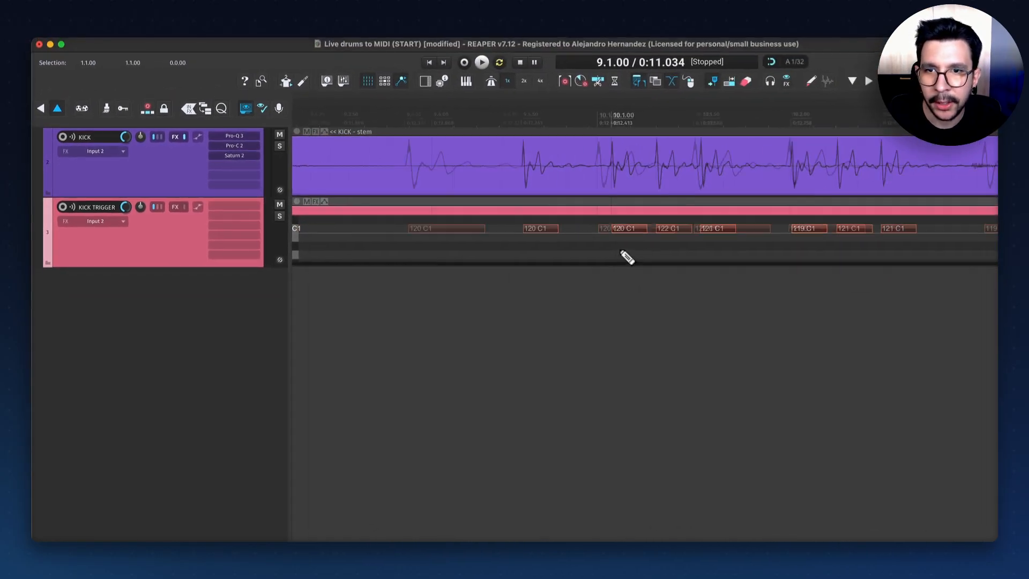
scroll(780, 250, down, 4)
drag(847, 246, 647, 242)
scroll(645, 240, up, 4)
drag(797, 228, 525, 231)
scroll(870, 243, down, 3)
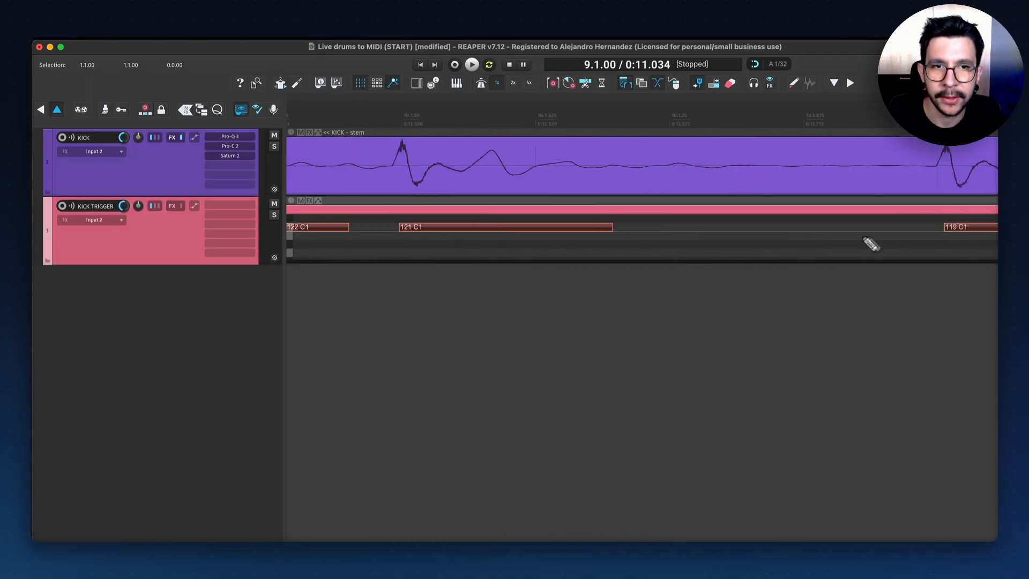
drag(935, 246, 647, 249)
scroll(649, 236, up, 5)
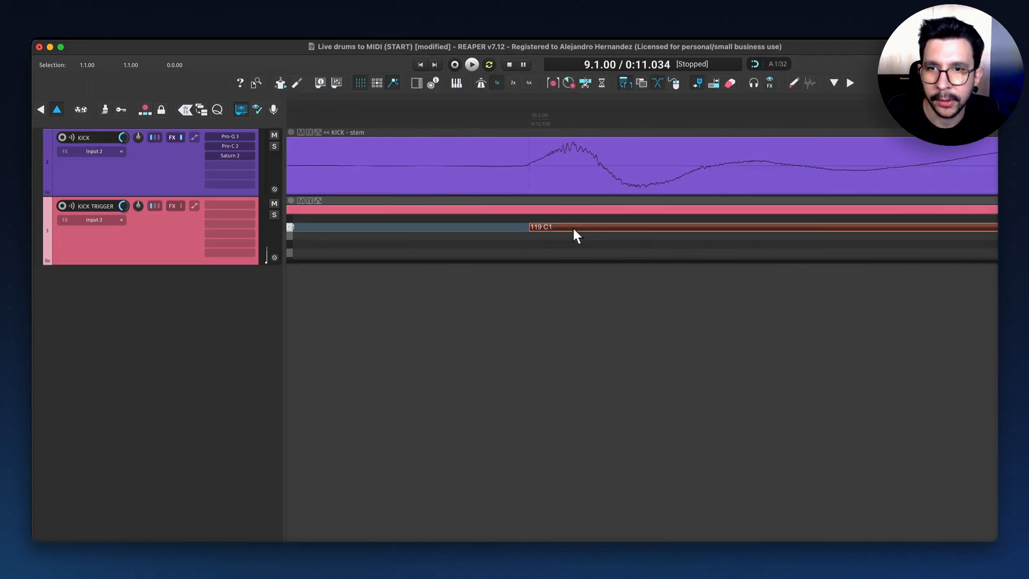
scroll(563, 233, down, 3)
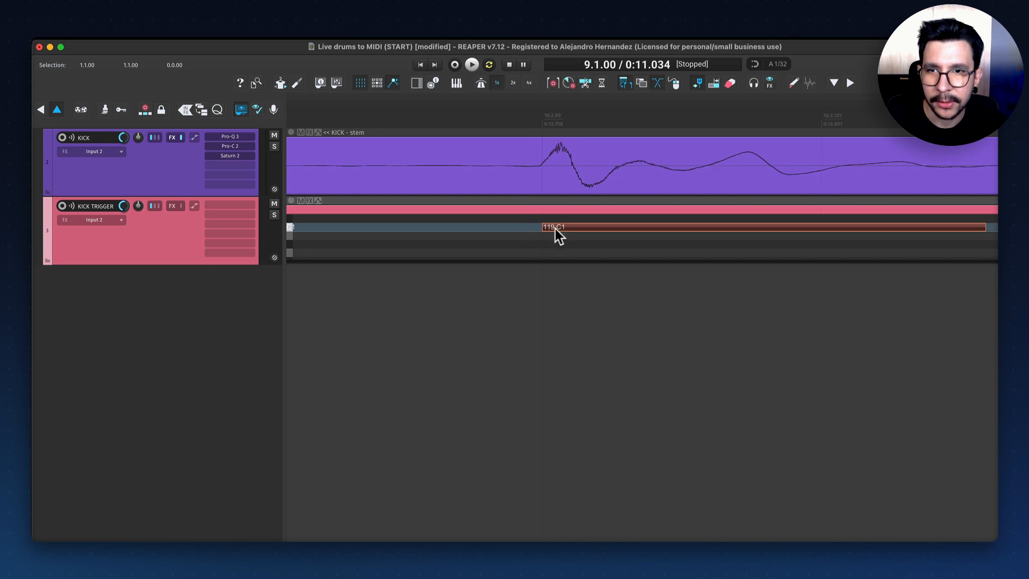
drag(666, 241, 579, 243)
scroll(698, 236, up, 5)
drag(720, 228, 701, 228)
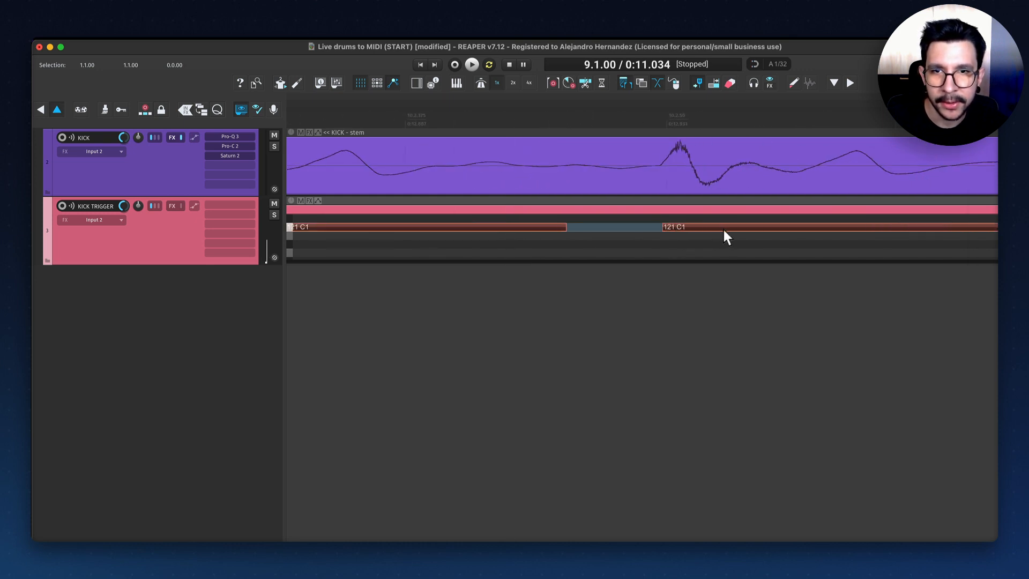
key(super+z)
click(685, 229)
scroll(688, 238, down, 6)
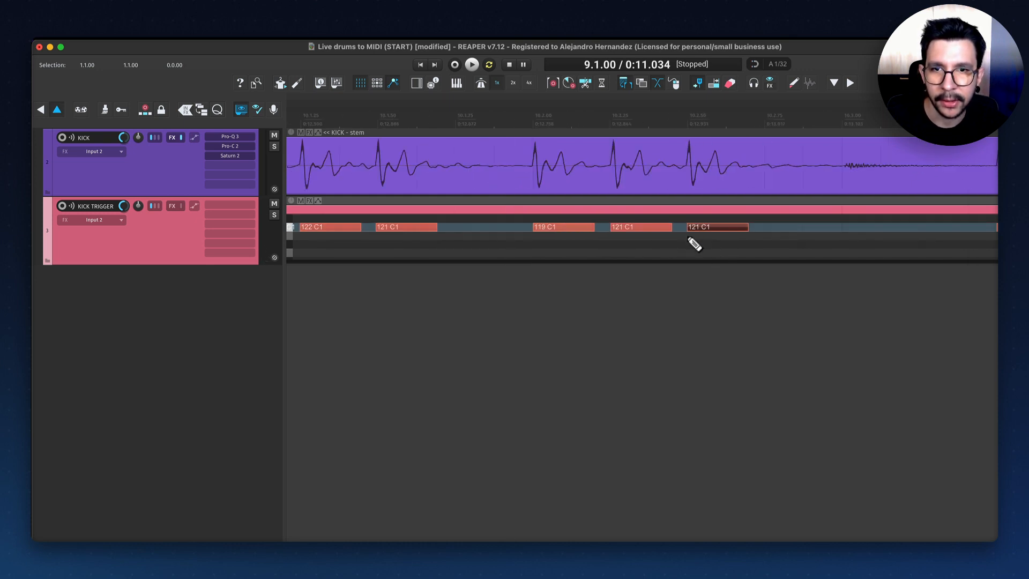
key(super+z)
Step: Solo the KICK TRIGGER and KICK tracks and play them from just before the first kick hit
scroll(643, 237, down, 2)
scroll(611, 232, up, 4)
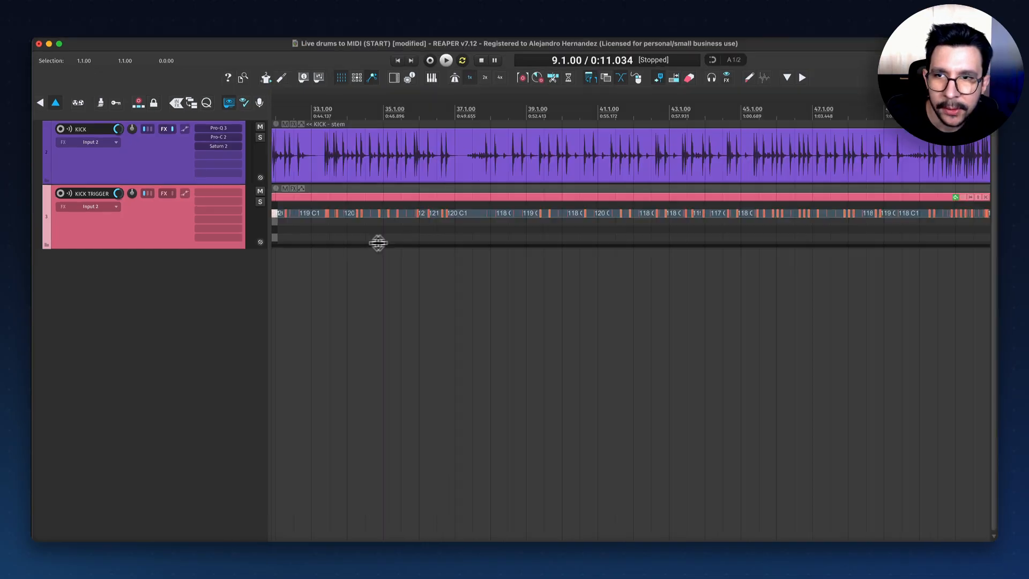
scroll(453, 242, left, 10)
scroll(449, 257, down, 4)
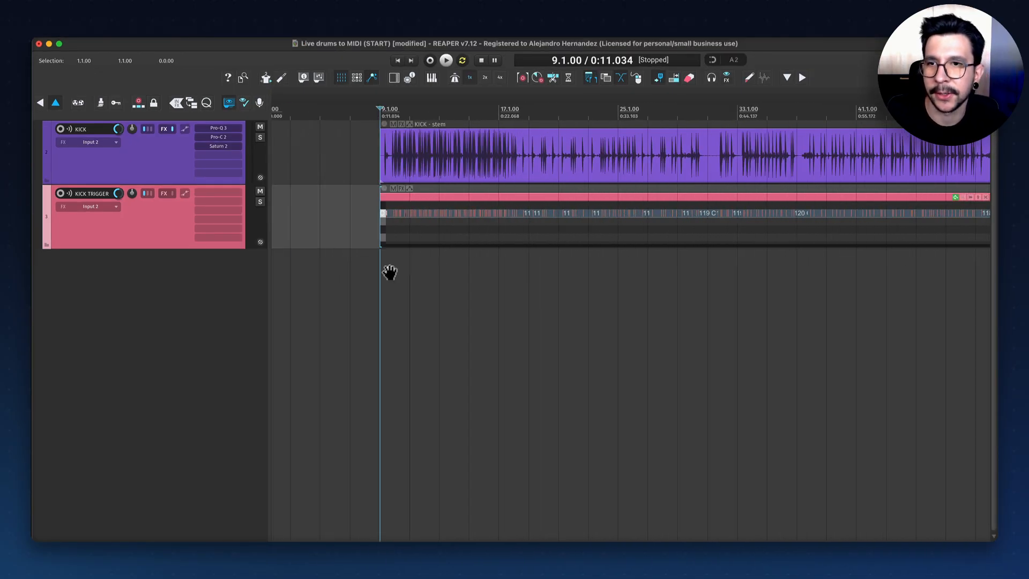
scroll(414, 243, up, 3)
scroll(414, 244, up, 3)
click(260, 202)
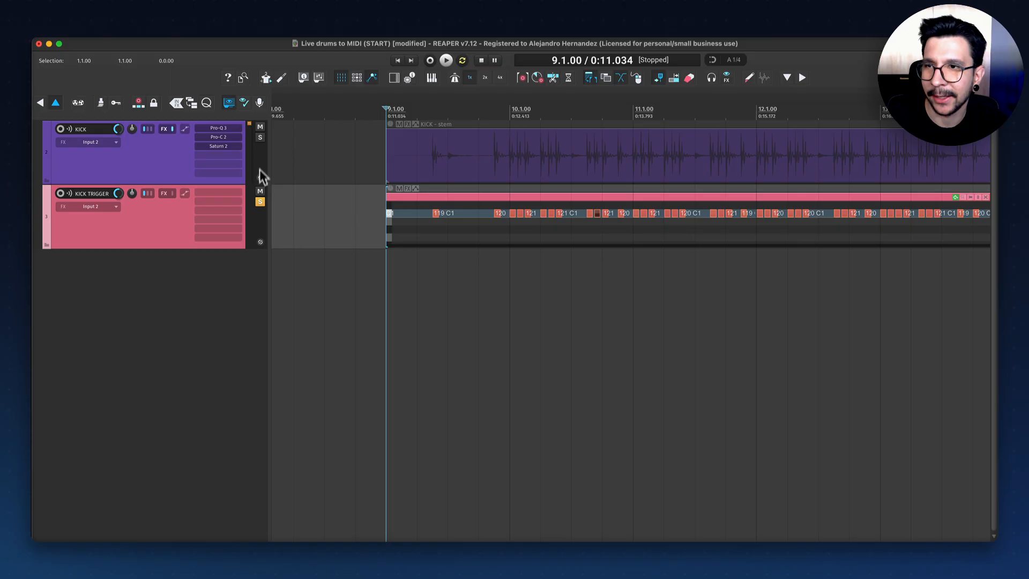
click(260, 138)
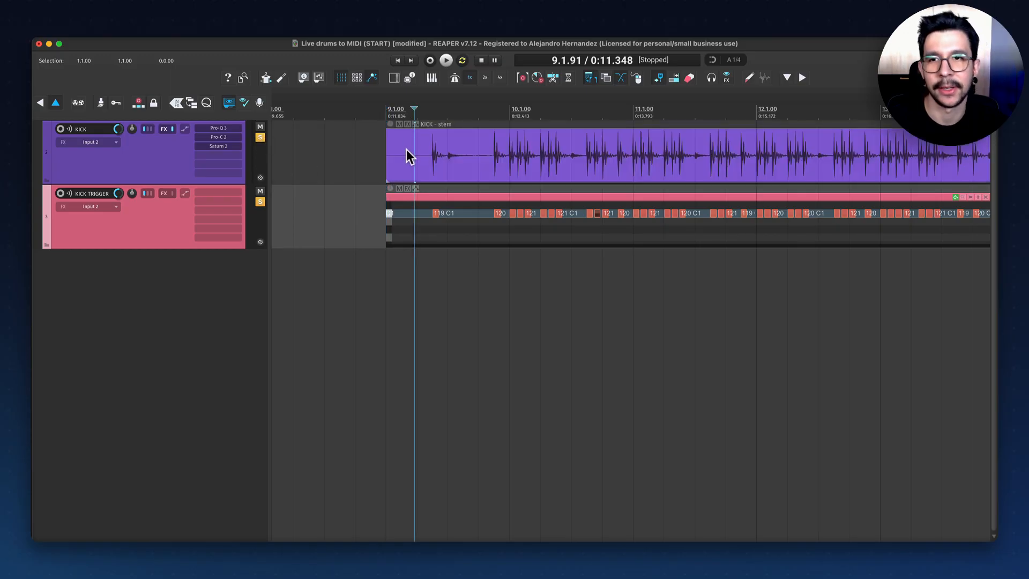
key(space)
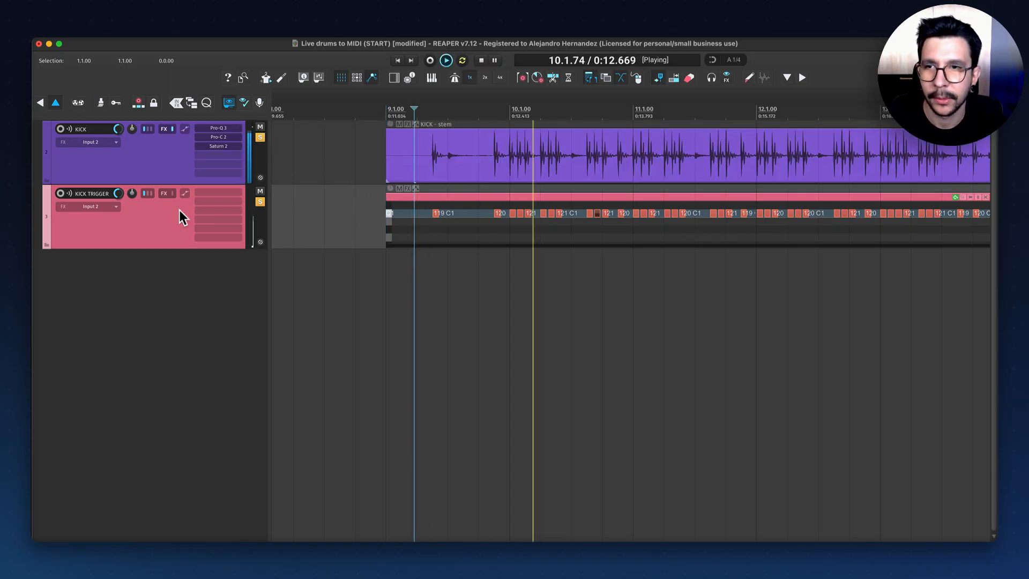
key(space)
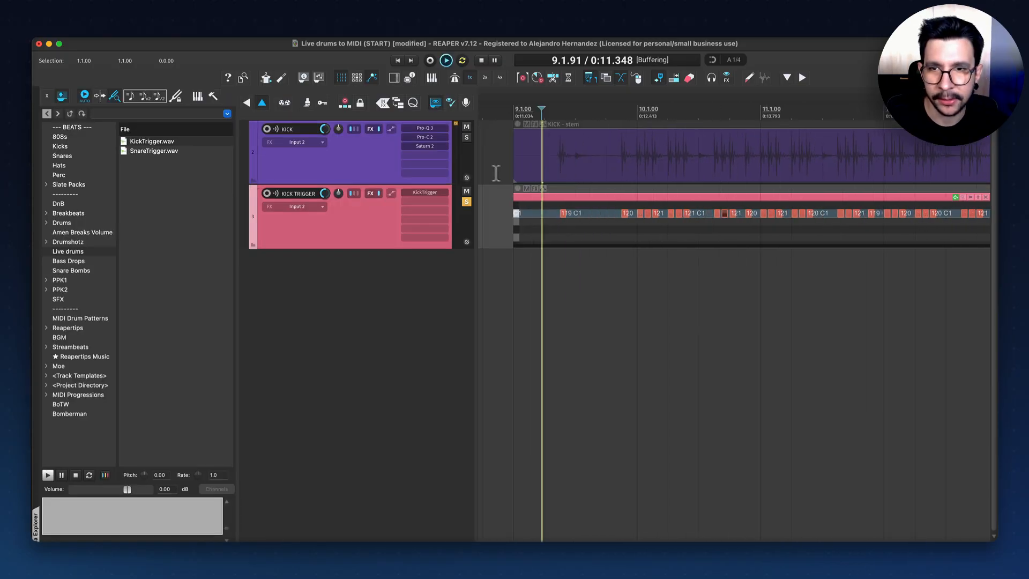
Step: Play the KICK TRIGGER sample on its own, and solo the KICK track as well to hear both together
key(space)
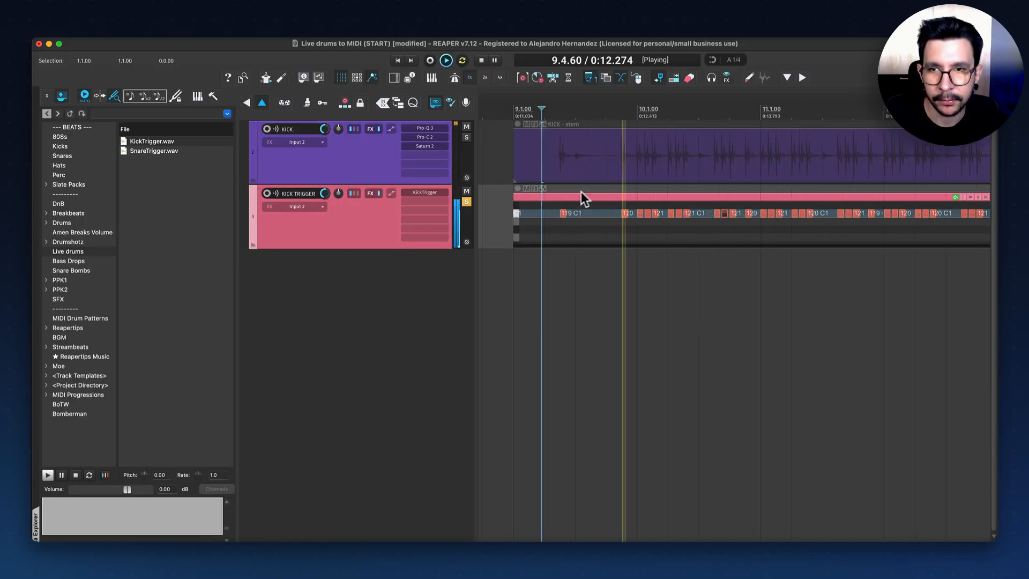
key(space)
click(467, 137)
key(space)
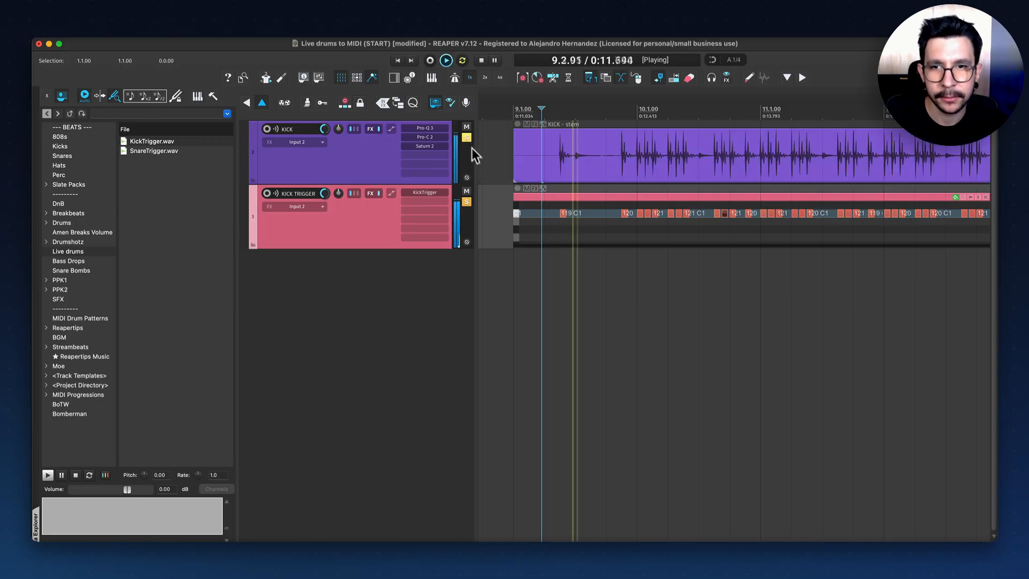
drag(658, 264, 634, 263)
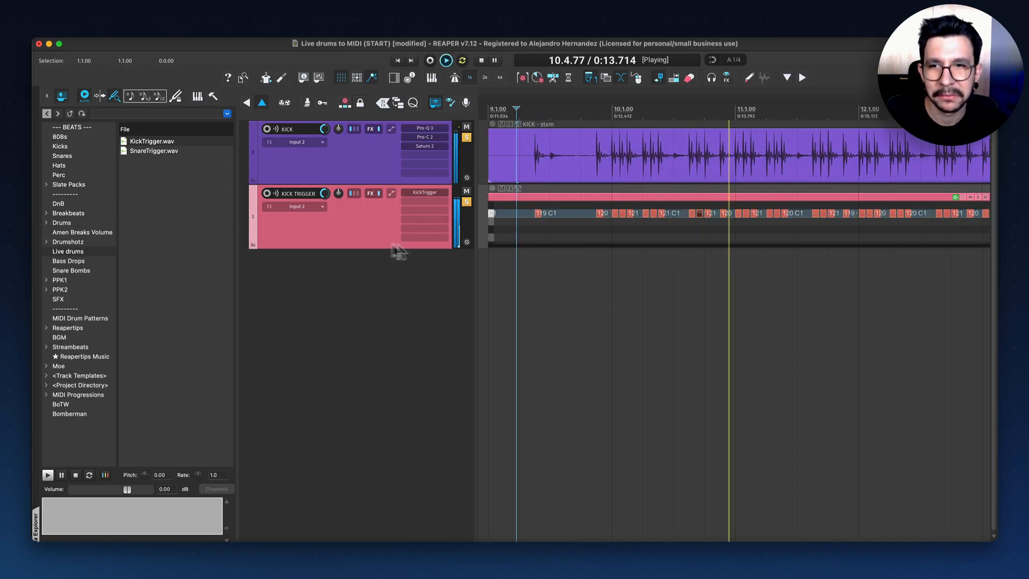
key(space)
Step: Loop the single kick hit in bar 9 beat 4 and compare the KICK TRIGGER track with normal and inverted phase
scroll(533, 114, up, 3)
drag(524, 115, 577, 116)
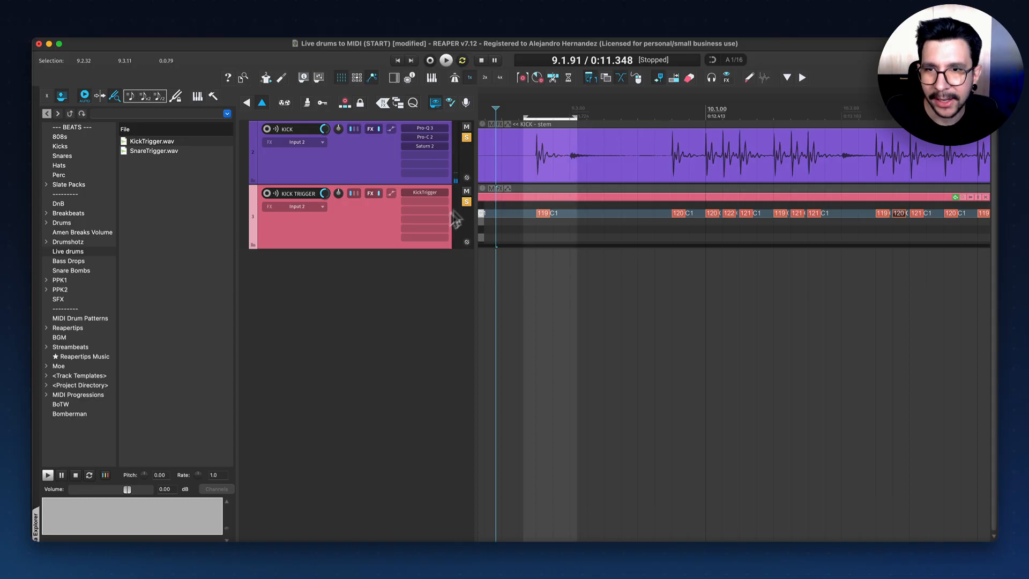
key(space)
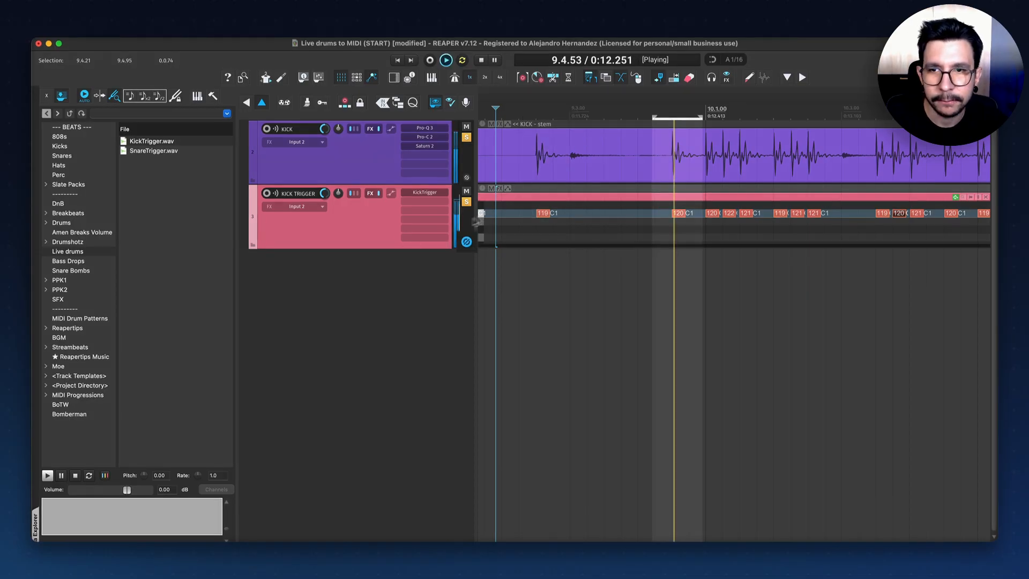
click(467, 242)
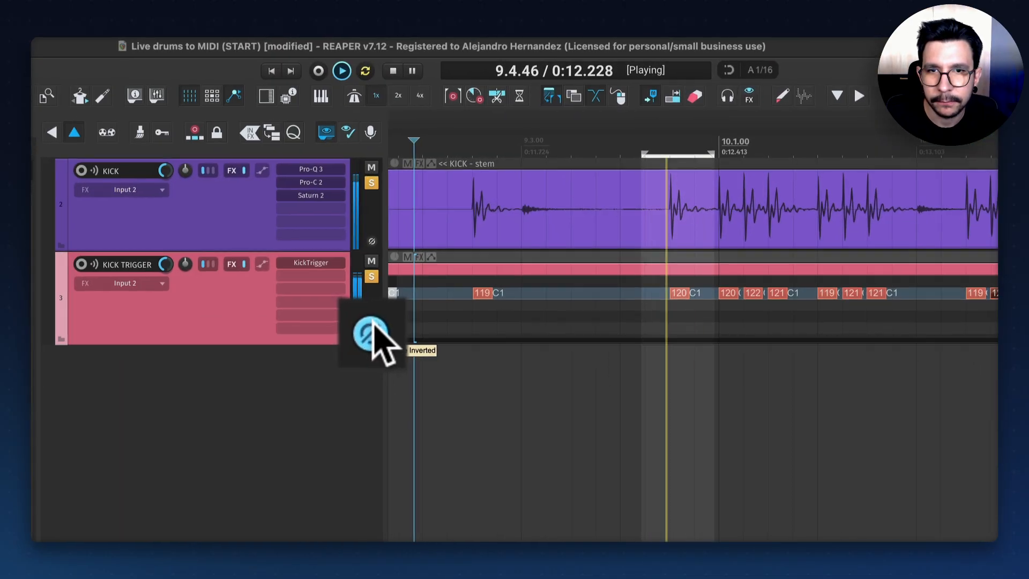
click(373, 322)
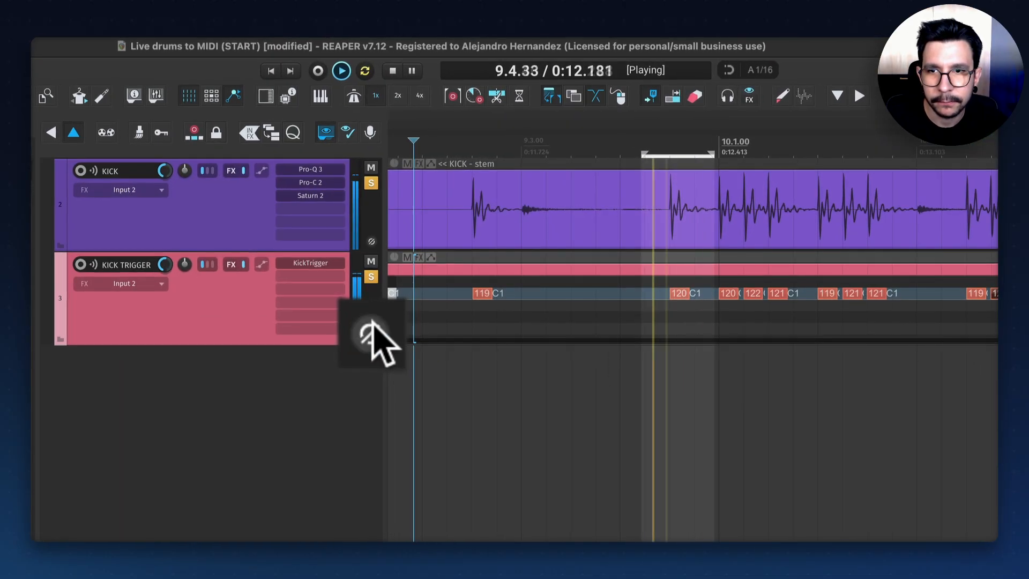
click(373, 323)
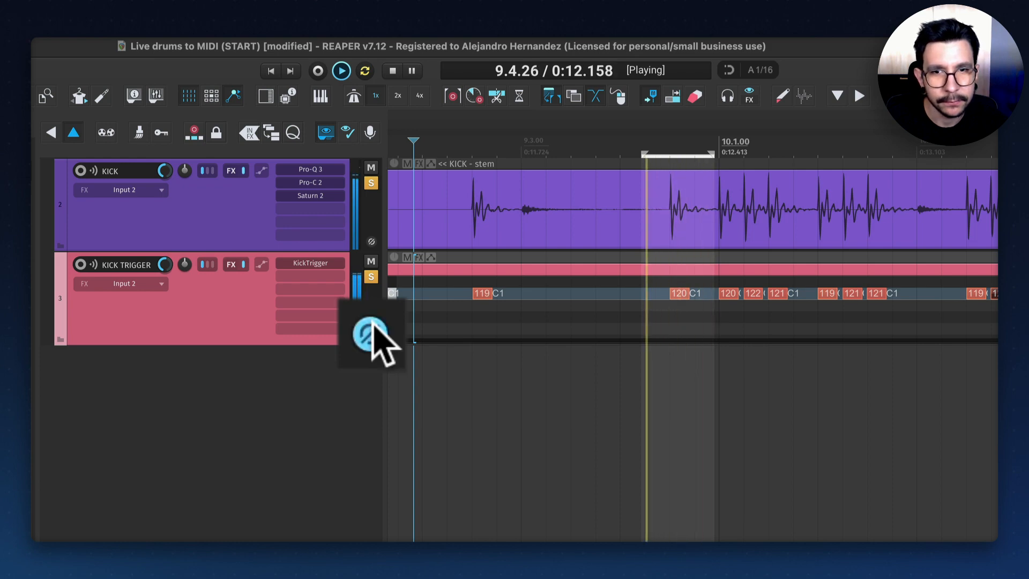
key(space)
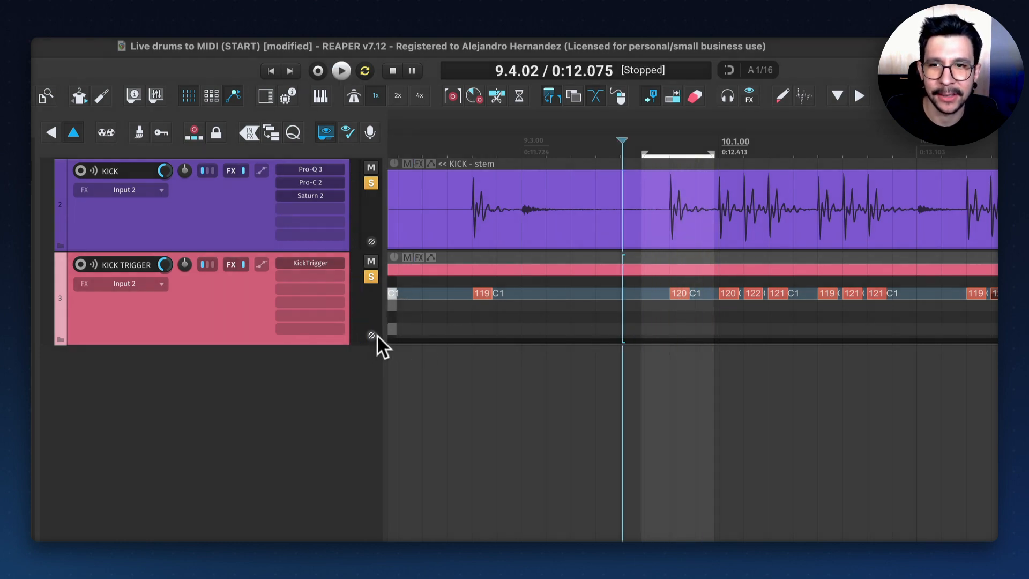
Step: Examine the kick MIDI notes against the KICK stem from bar 9 through the kicks around bar 31
scroll(703, 280, down, 5)
scroll(463, 212, up, 4)
click(577, 207)
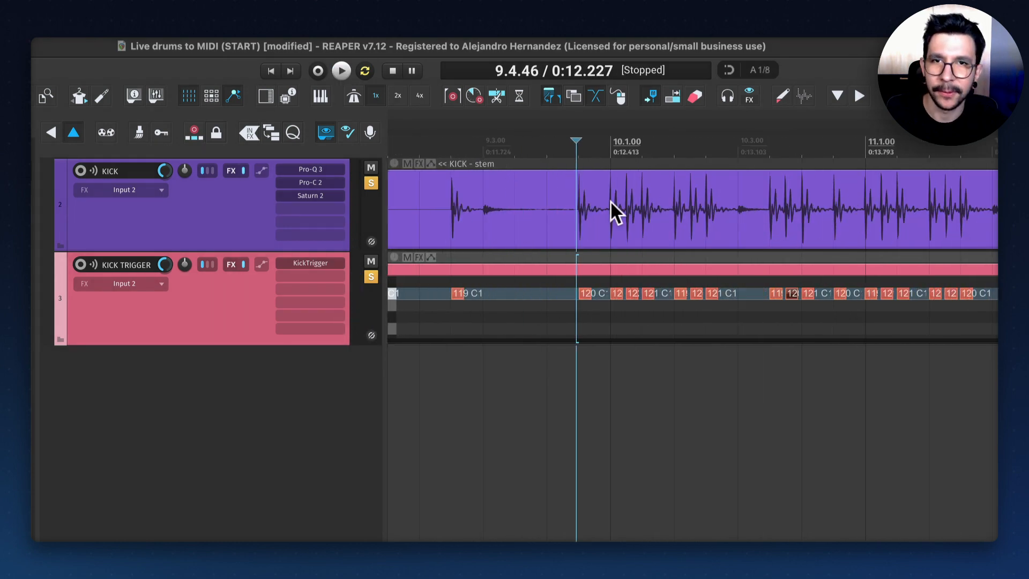
scroll(615, 231, down, 3)
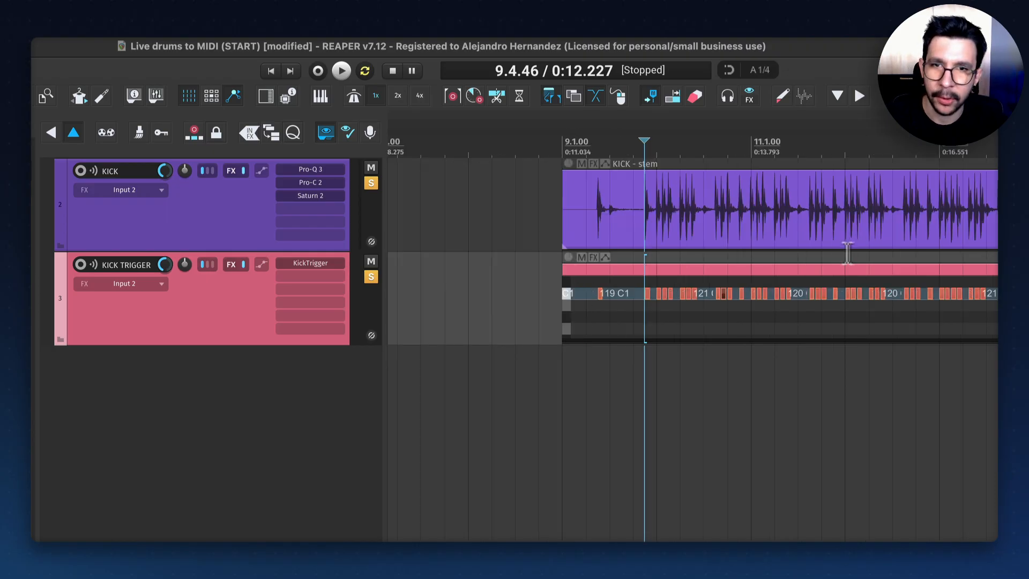
scroll(660, 227, down, 2)
drag(917, 235, 846, 245)
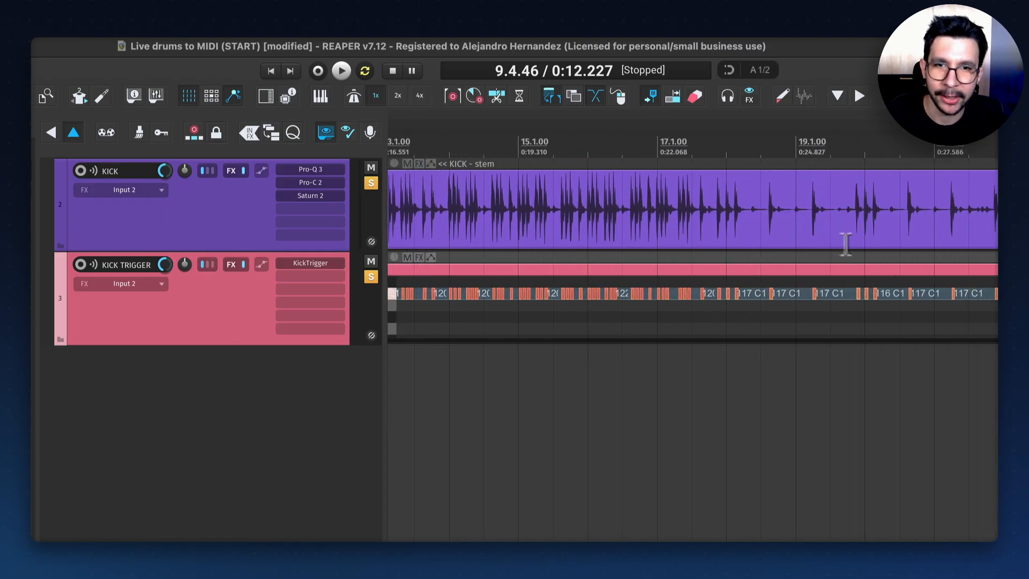
drag(499, 223, 820, 236)
scroll(786, 236, down, 3)
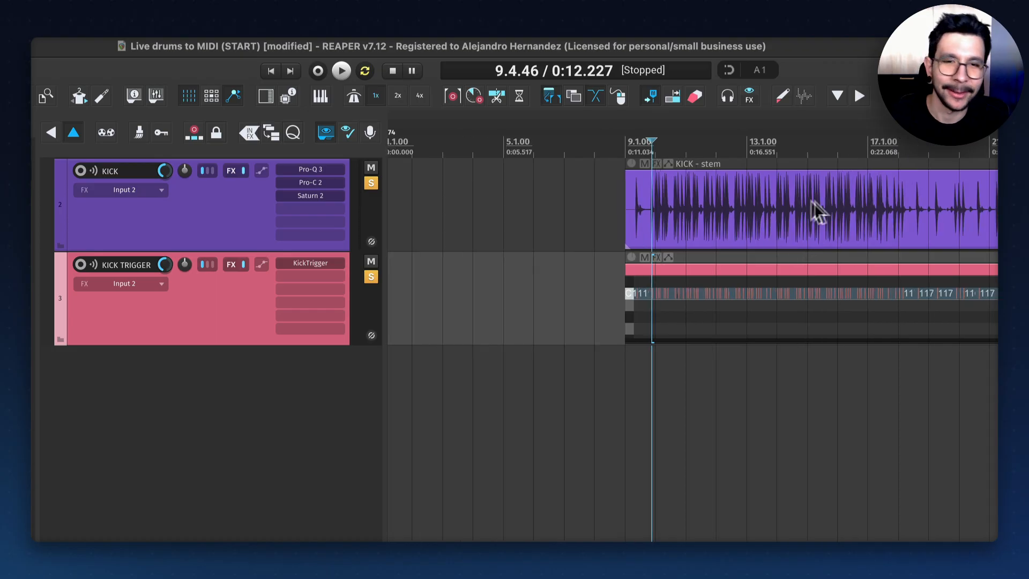
drag(933, 215, 701, 274)
mouse_move(856, 313)
mouse_down()
mouse_move(843, 301)
mouse_move(727, 293)
mouse_up()
drag(871, 283, 776, 268)
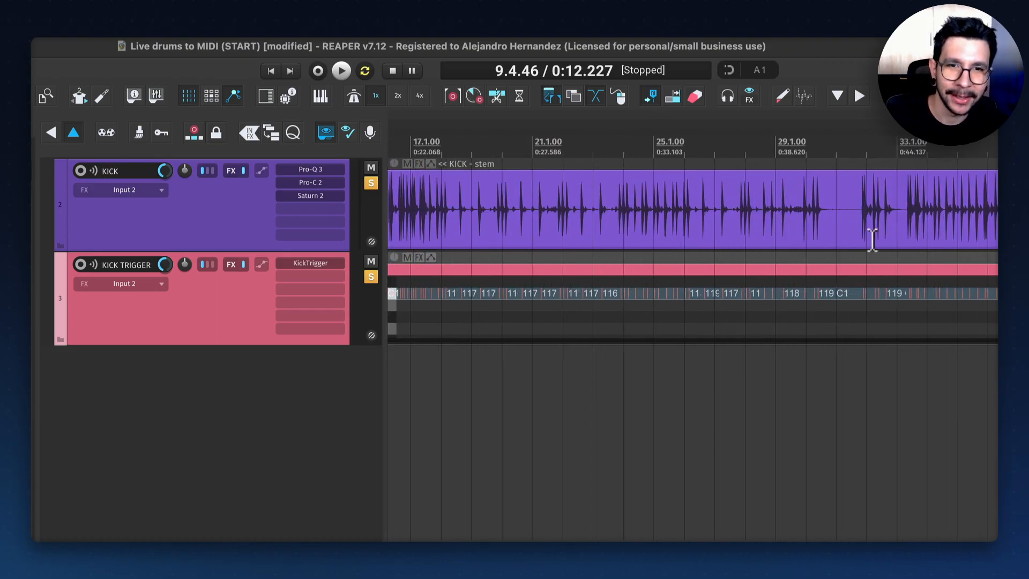
click(861, 247)
scroll(866, 250, up, 2)
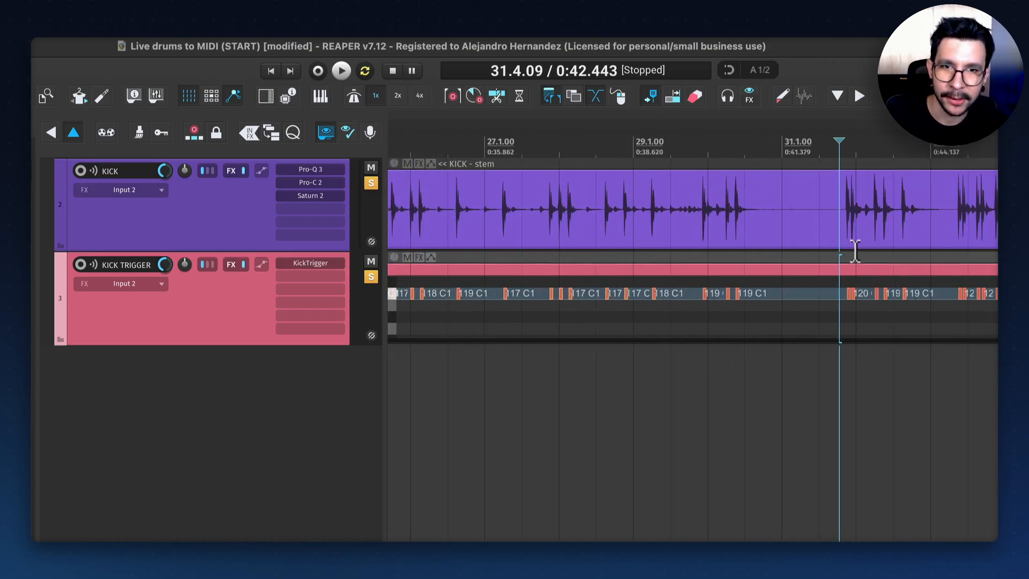
scroll(856, 250, down, 4)
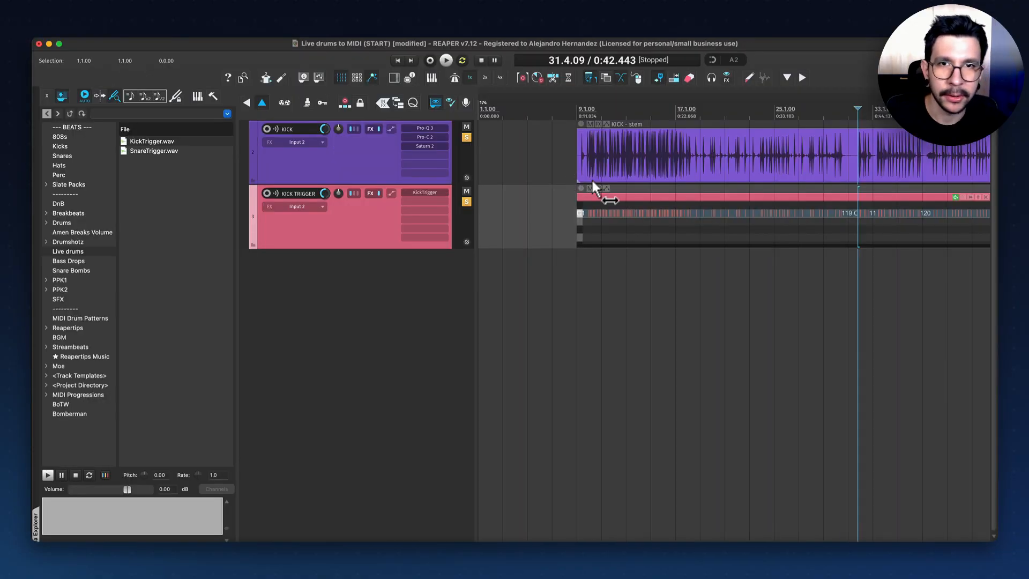
Step: Place the edit cursor just before the first kick hit and bring all the drum tracks back into view
click(565, 122)
scroll(565, 161, up, 4)
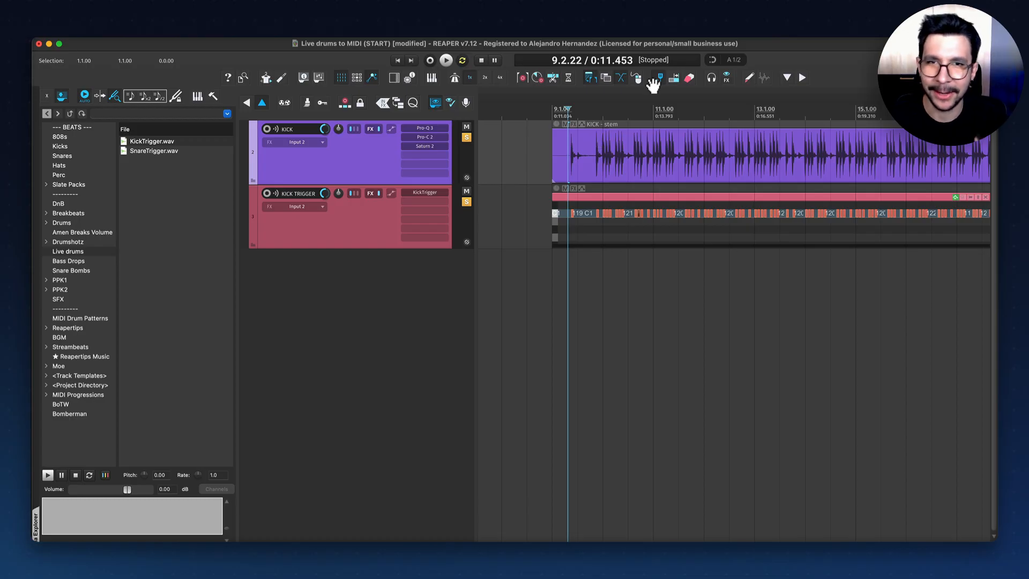
scroll(571, 202, up, 4)
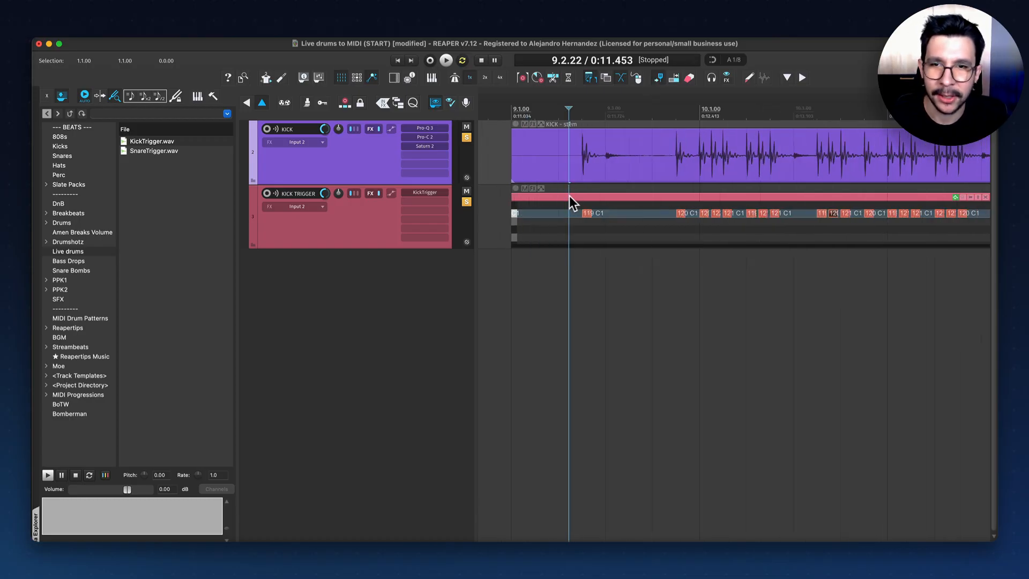
click(391, 232)
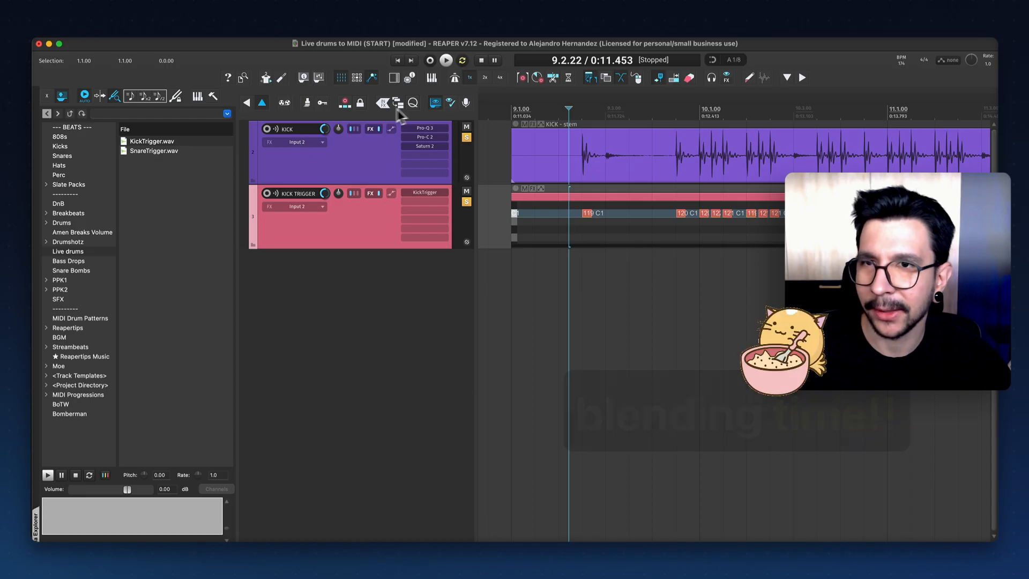
click(433, 104)
click(537, 260)
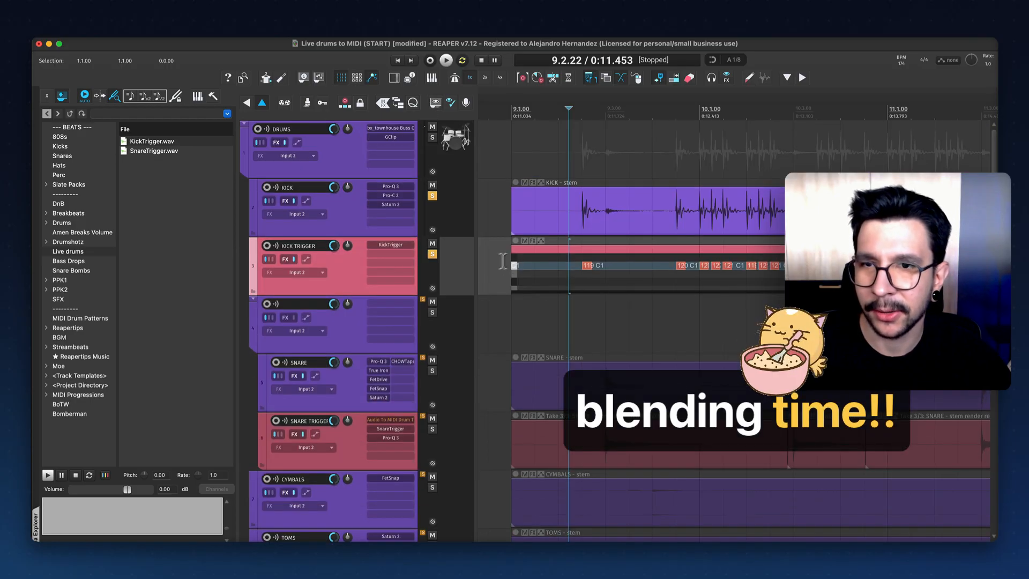
click(535, 271)
scroll(528, 284, down, 2)
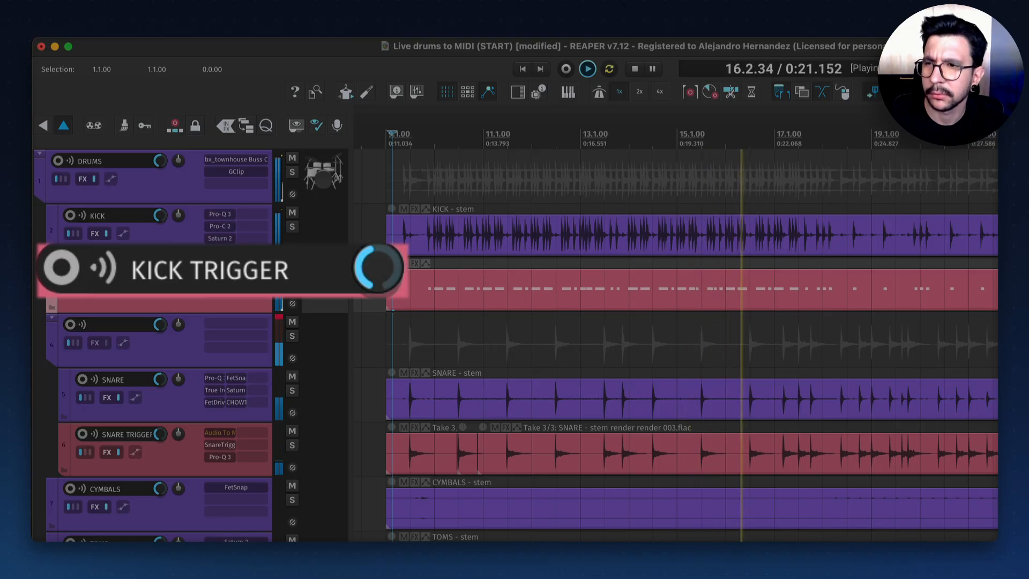
Step: Compare the drum mix from bar 9 with the KICK TRIGGER track muted and unmuted
key(space)
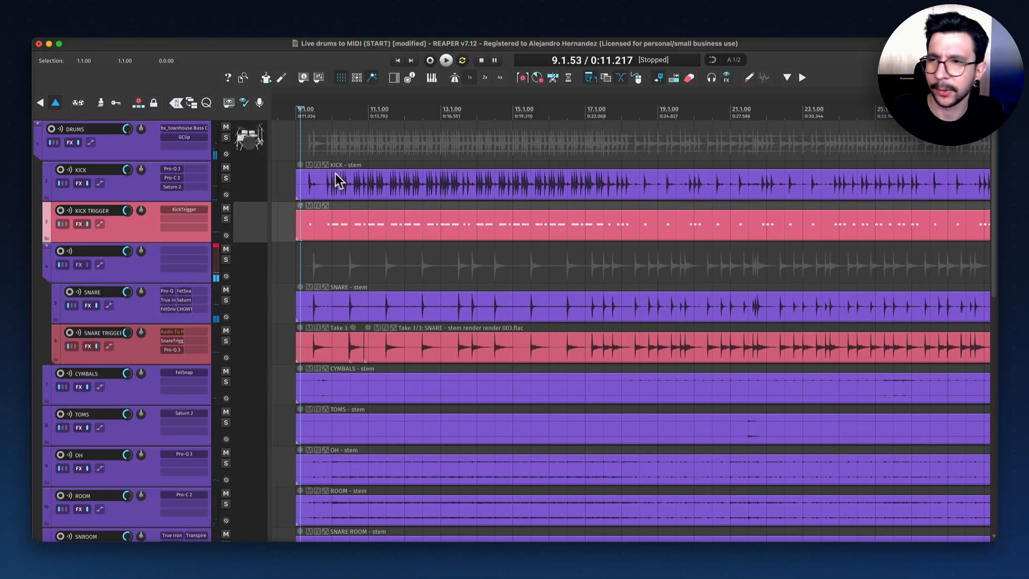
click(225, 208)
key(space)
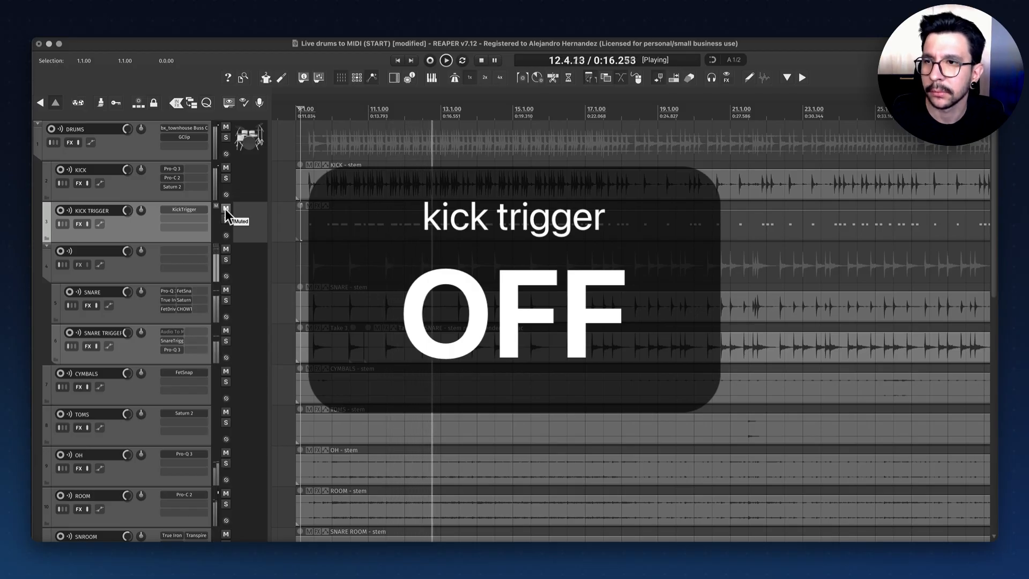
key(space)
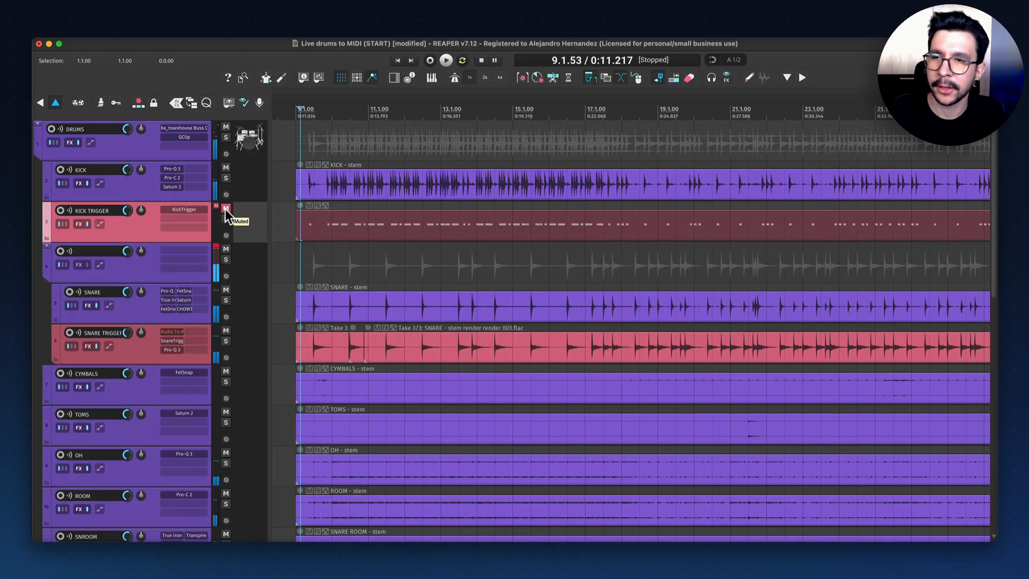
click(226, 208)
key(space)
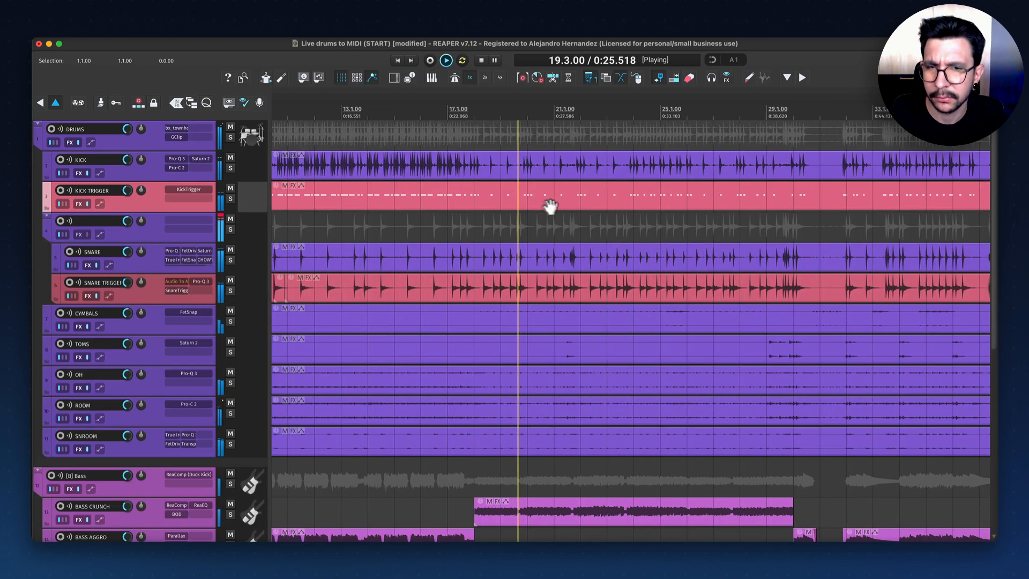
Step: Play the full mix into the snare roll around bars 29 and 30, and replay the roll with only SNARE TRIGGER soloed
drag(550, 208, 506, 216)
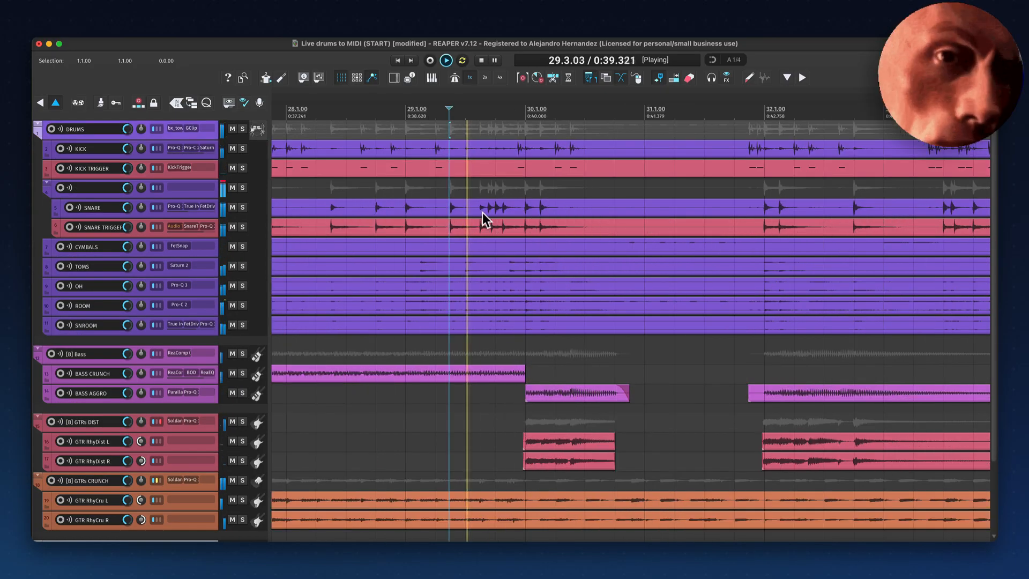
key(space)
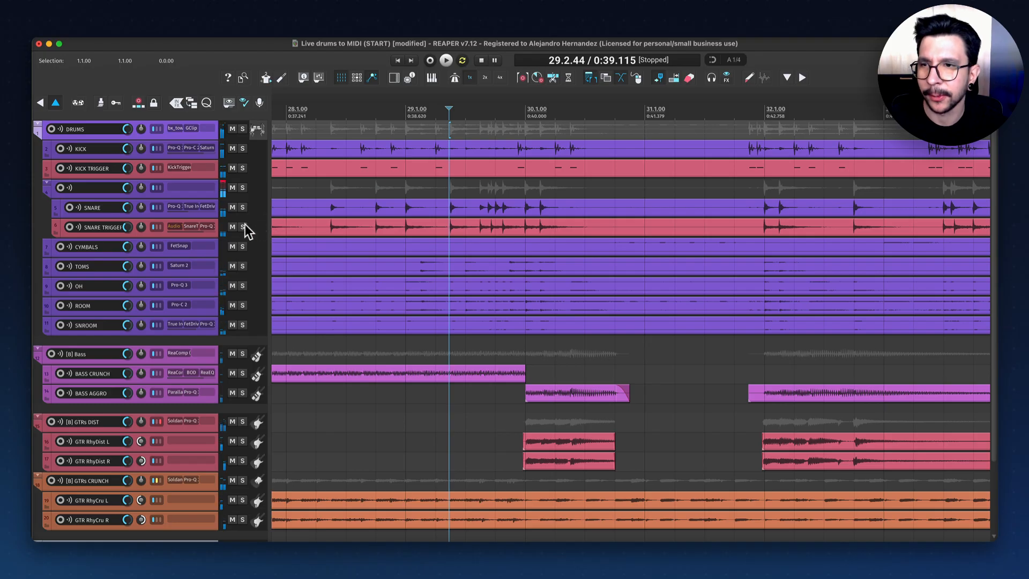
click(243, 226)
key(space)
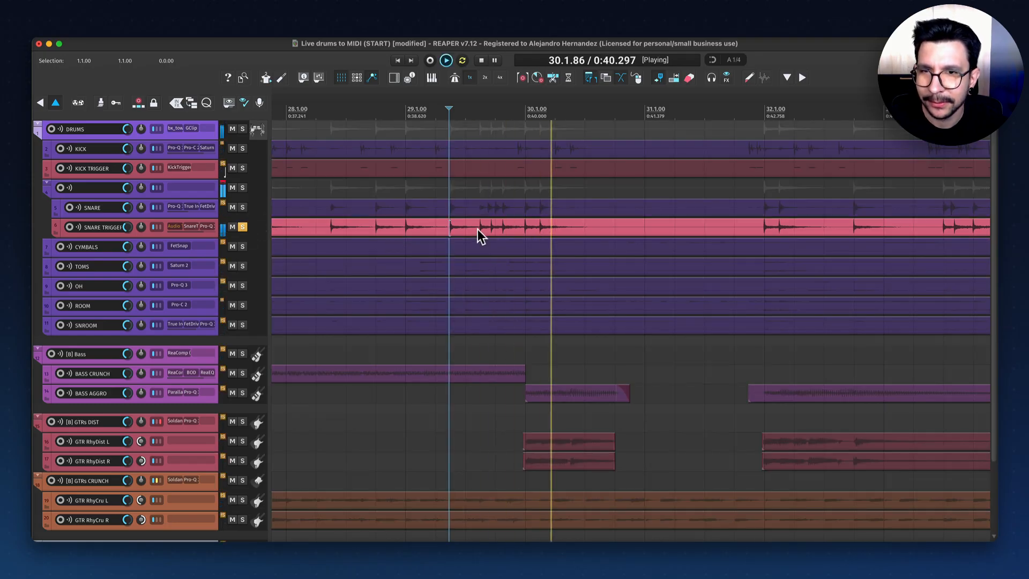
key(space)
Step: Cut the SNARE TRIGGER section that covers the snare roll, from about bar 29 beat 3 to bar 30 beat 3
drag(475, 227, 599, 232)
key(Delete)
click(576, 227)
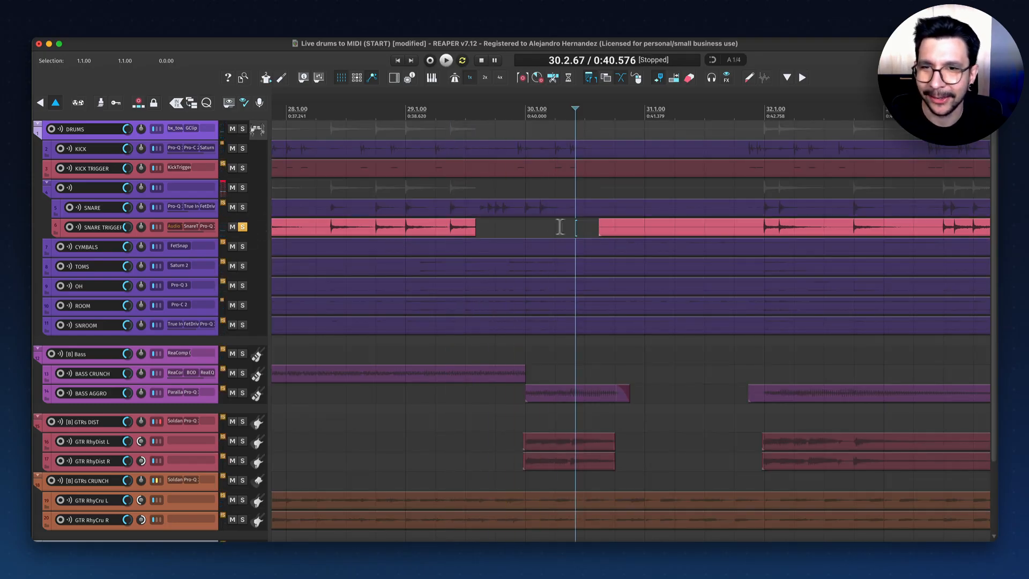
Step: Unsolo all tracks and play the full mix across the gap in SNARE TRIGGER from bar 29
key(alt+F6)
click(463, 187)
key(space)
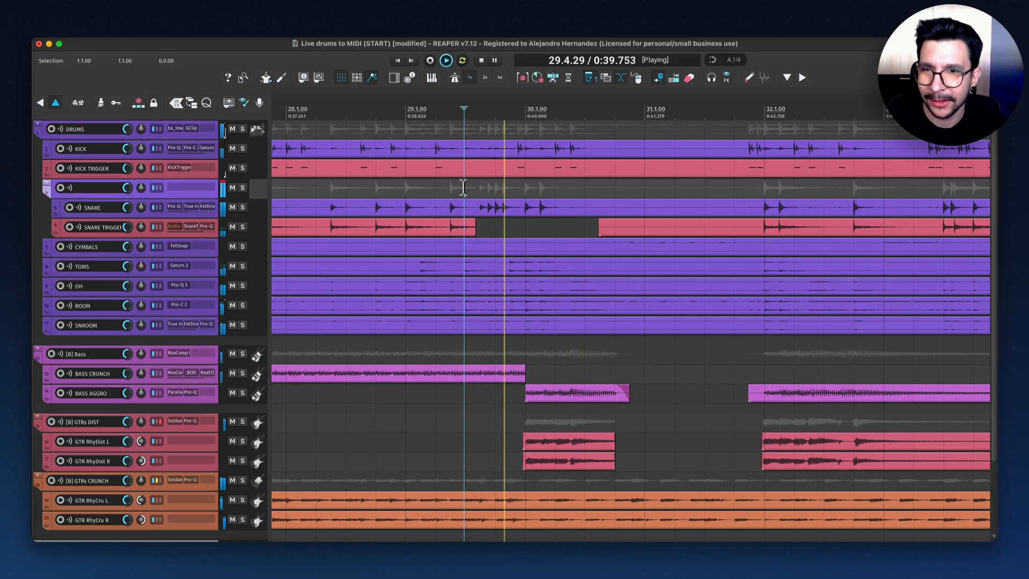
scroll(442, 208, down, 6)
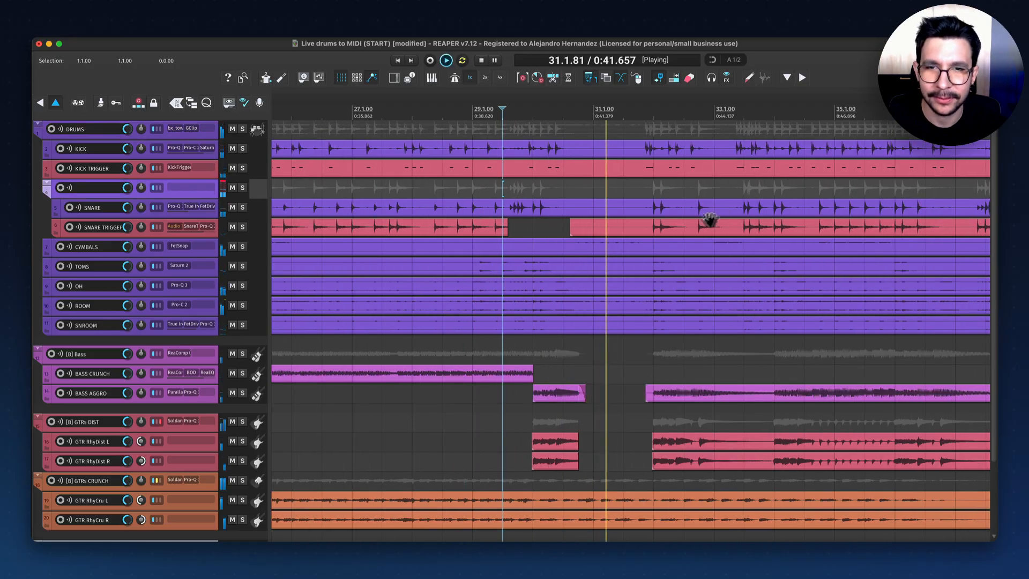
key(space)
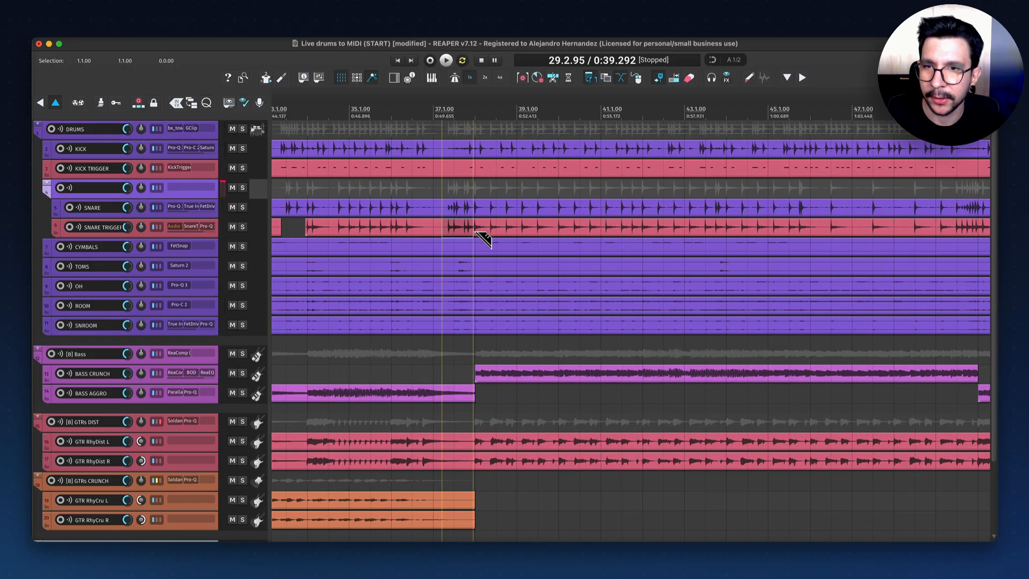
Step: Delete the SNARE TRIGGER section under the snare roll in bar 37, ending just before bar 38
scroll(450, 195, up, 3)
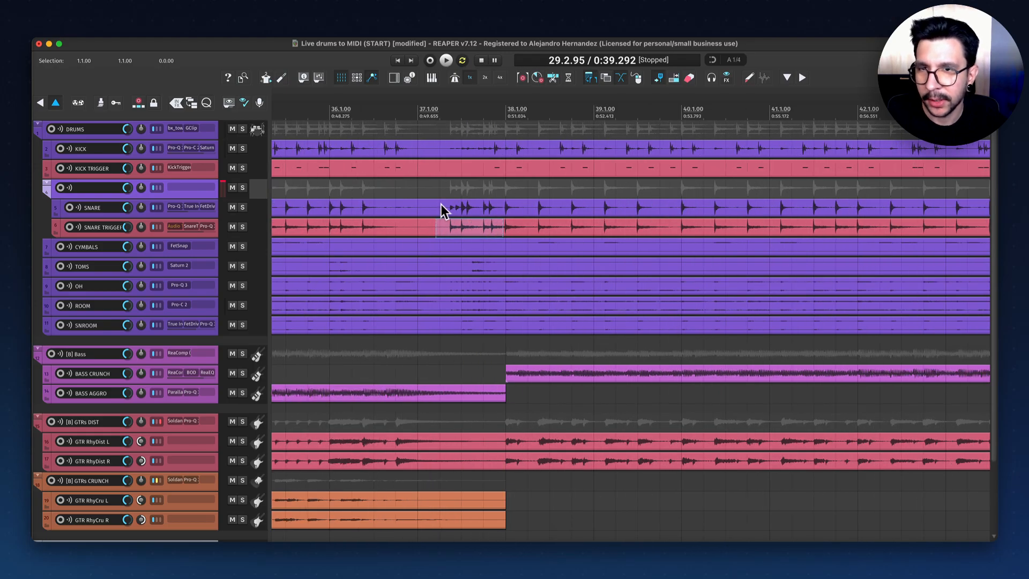
key(Delete)
scroll(570, 210, down, 1)
Step: Audition the snare roll from bar 49 beat 2 and delete the SNARE TRIGGER section beneath it, up to about bar 50 beat 2
drag(678, 212, 537, 214)
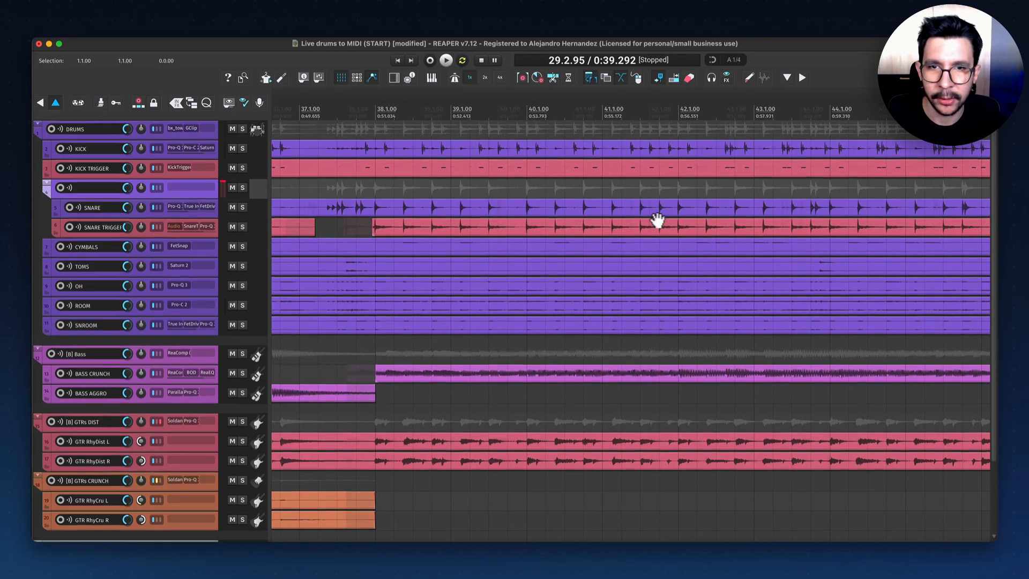
drag(781, 230, 608, 248)
scroll(655, 233, down, 1)
drag(659, 232, 647, 231)
click(629, 189)
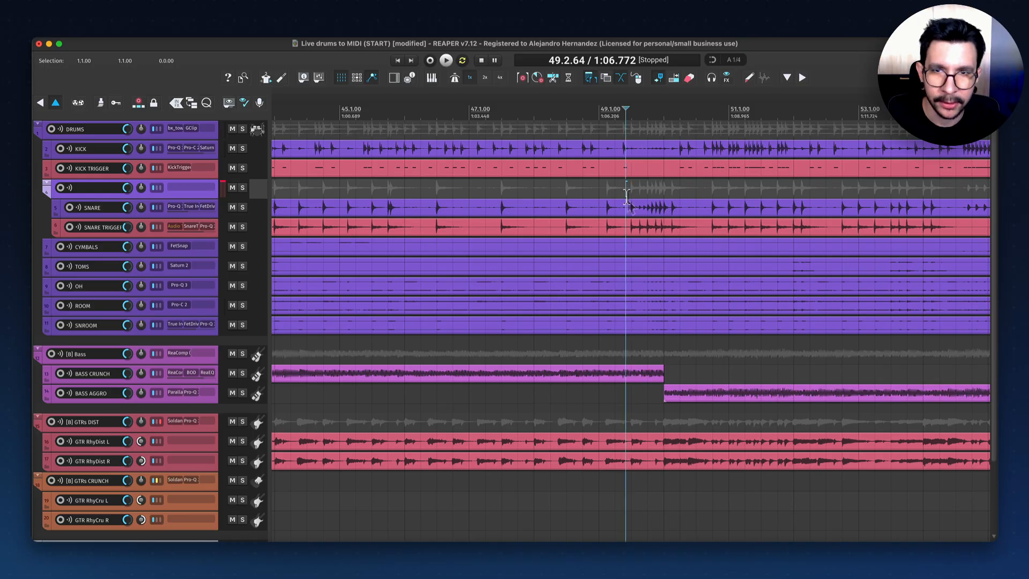
scroll(627, 198, up, 1)
key(space)
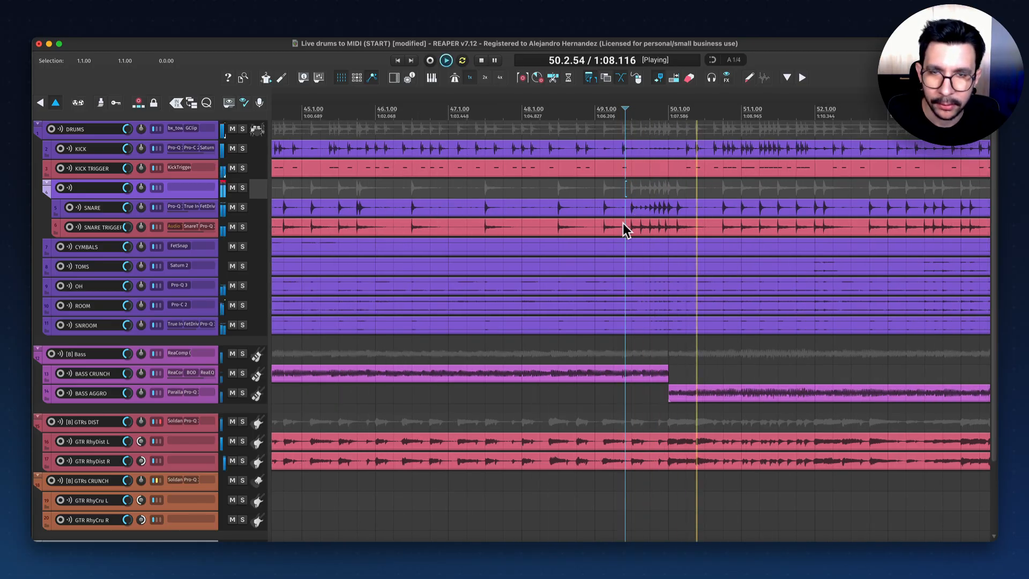
key(space)
drag(622, 230, 604, 210)
key(Delete)
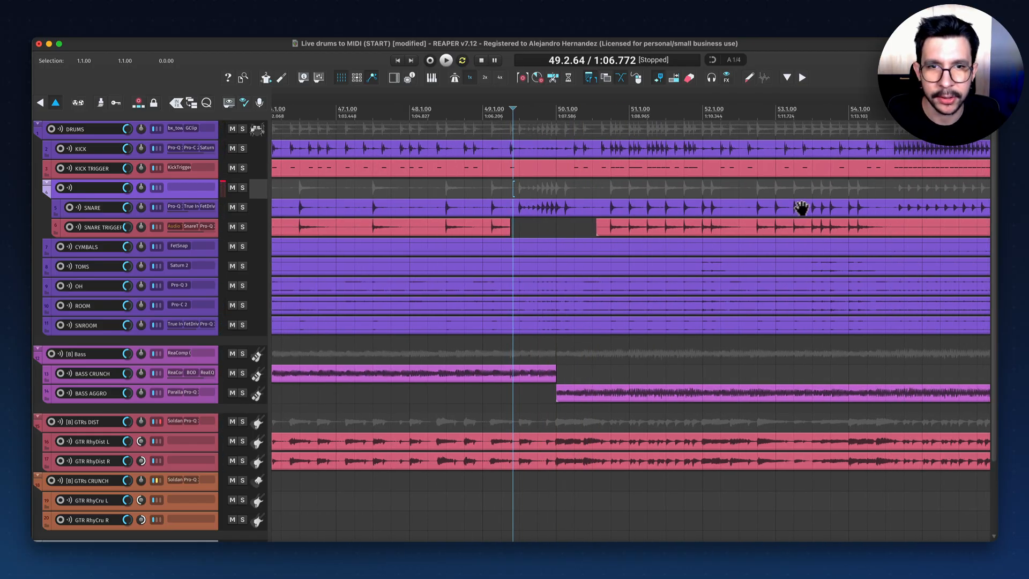
Step: Check the rest of the SNARE TRIGGER track from bar 51 on for further rolls, and bring the whole song into view
drag(802, 208, 552, 207)
scroll(720, 205, down, 3)
scroll(681, 209, up, 3)
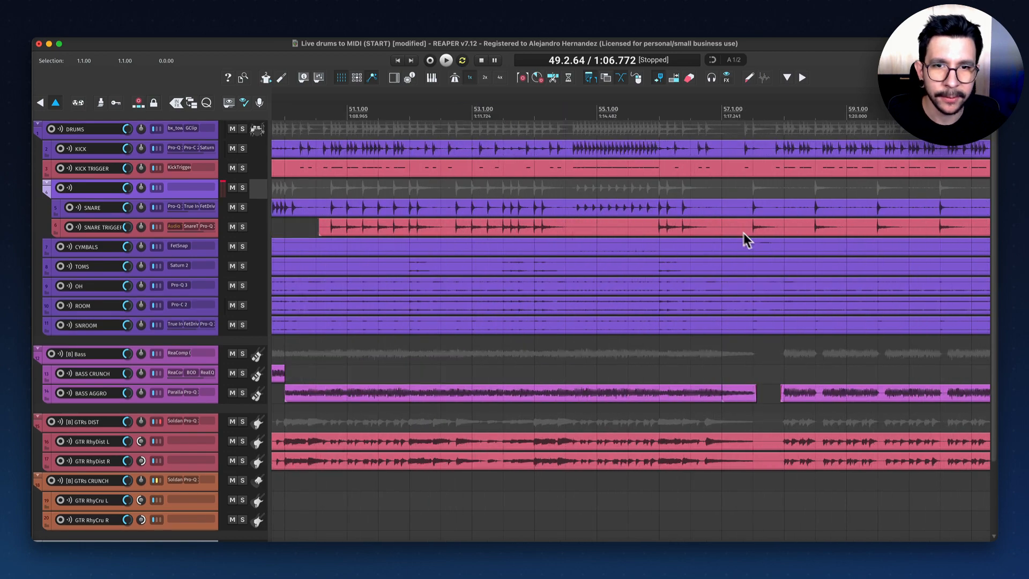
scroll(744, 233, down, 2)
scroll(687, 231, down, 8)
drag(748, 233, 918, 234)
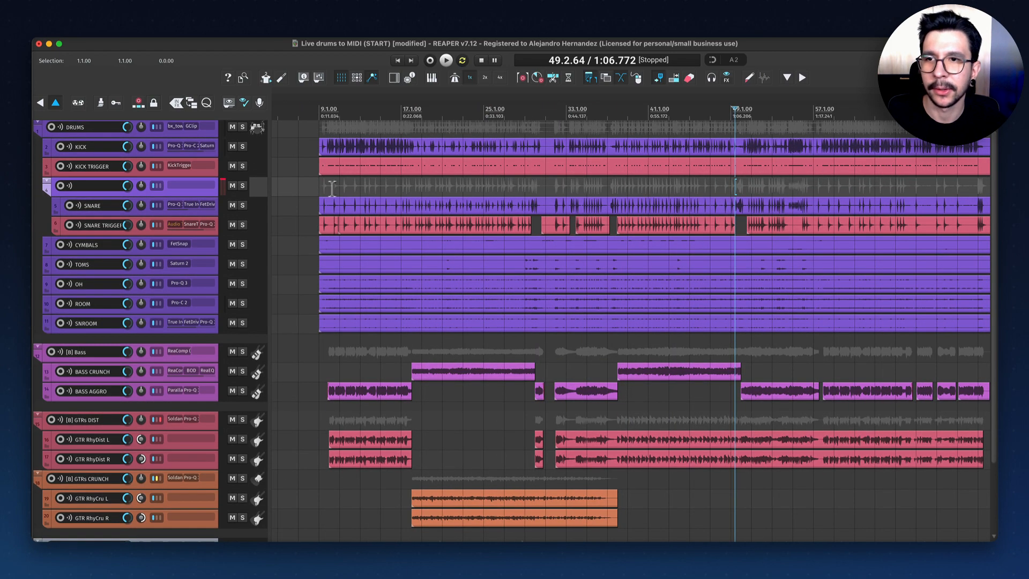
click(353, 187)
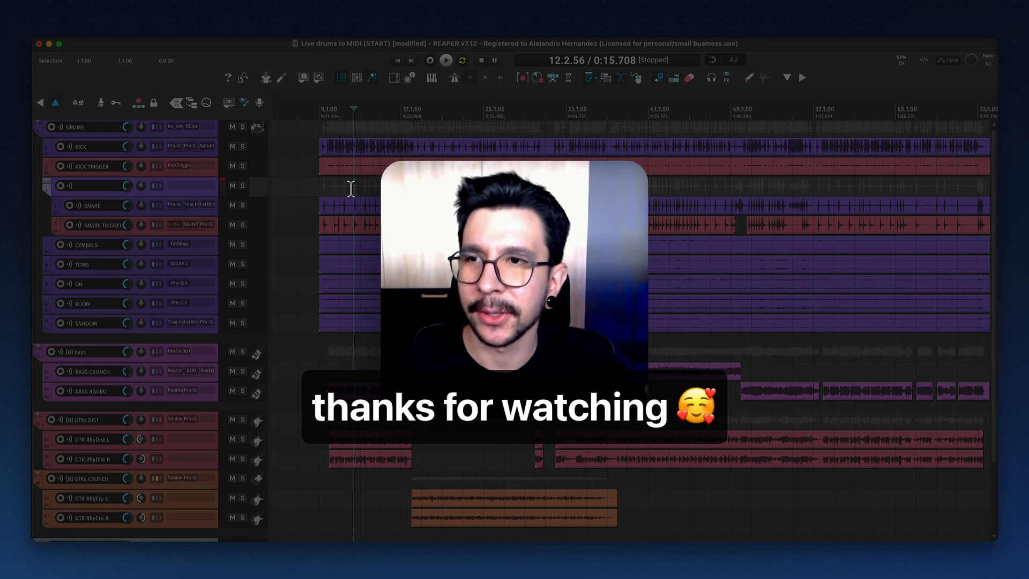
drag(447, 230, 399, 233)
scroll(399, 233, down, 2)
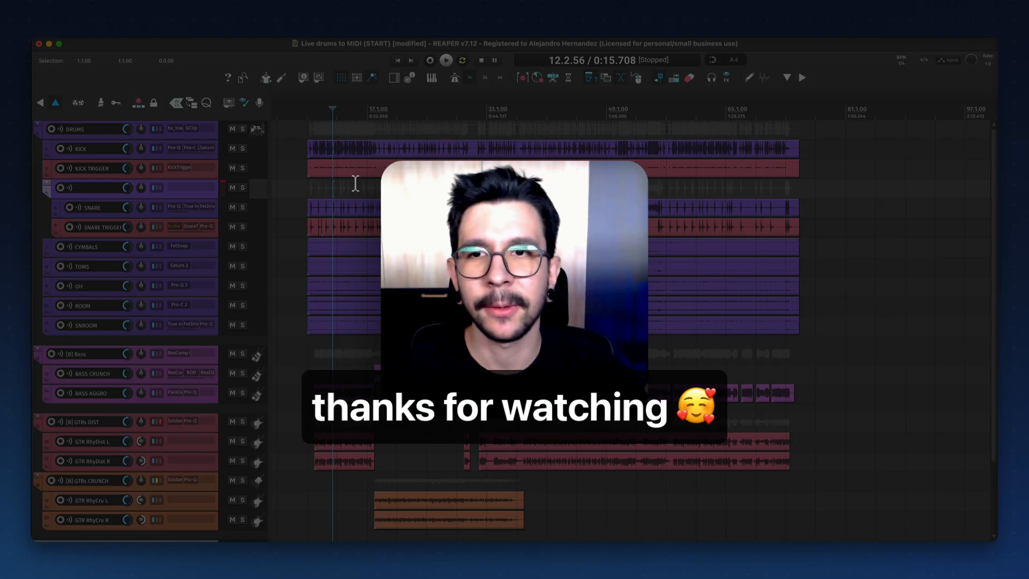